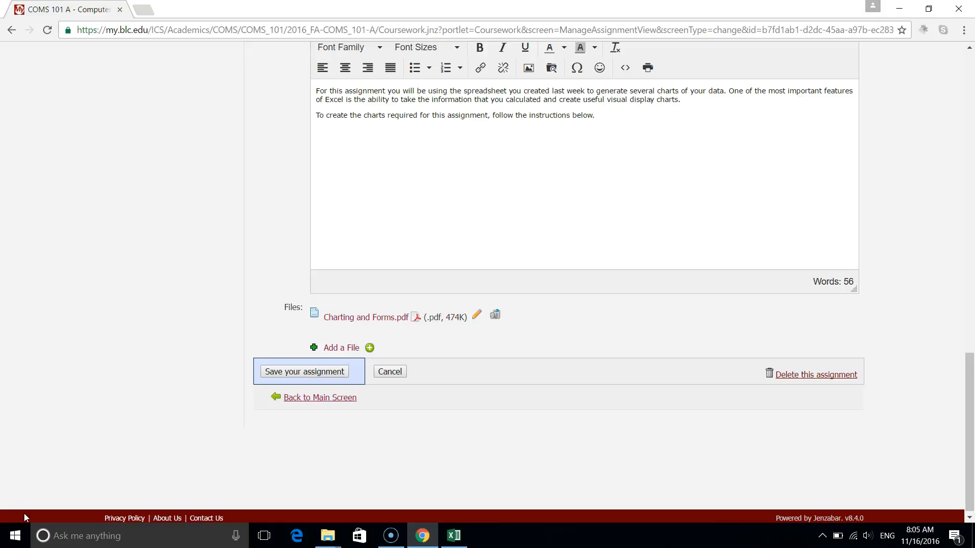
# Open the Charting and Forms.pdf assignment file and read through its charting requirements for Part 1.
pyautogui.click(379, 321)
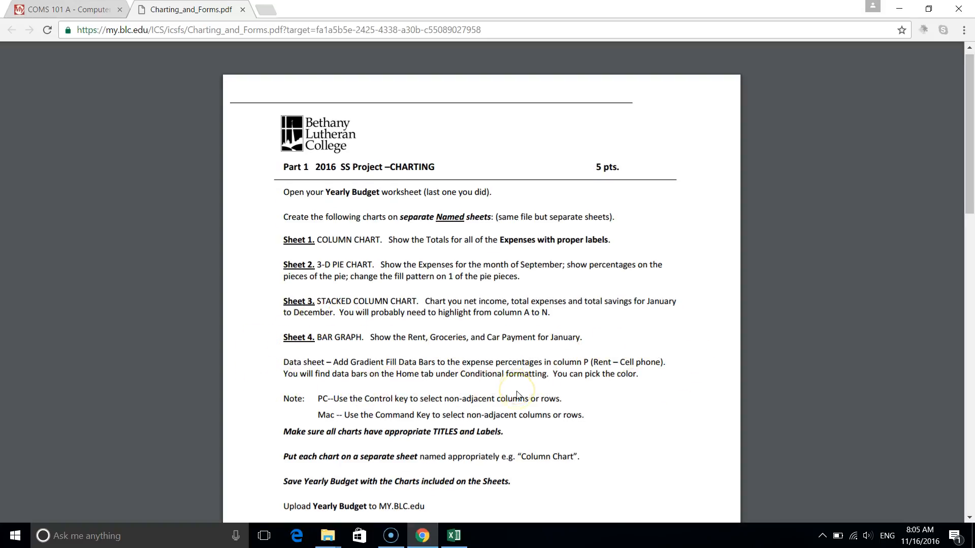
pyautogui.scroll(-1, 516, 395)
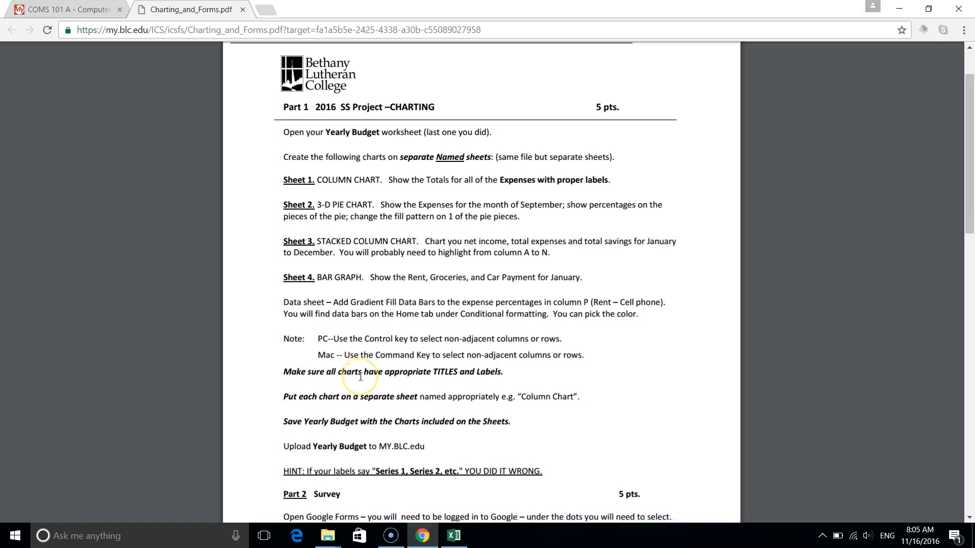
pyautogui.scroll(-1, 358, 376)
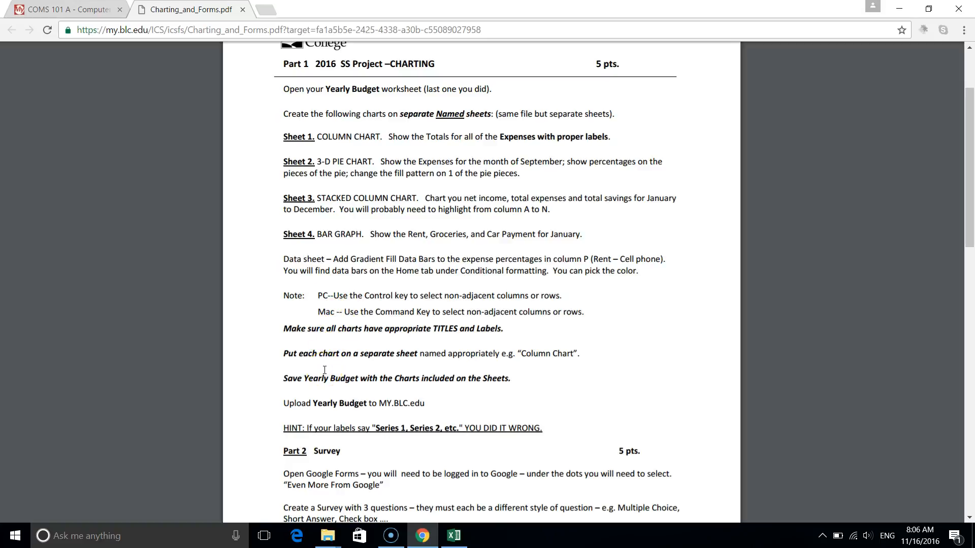
pyautogui.scroll(-1, 324, 370)
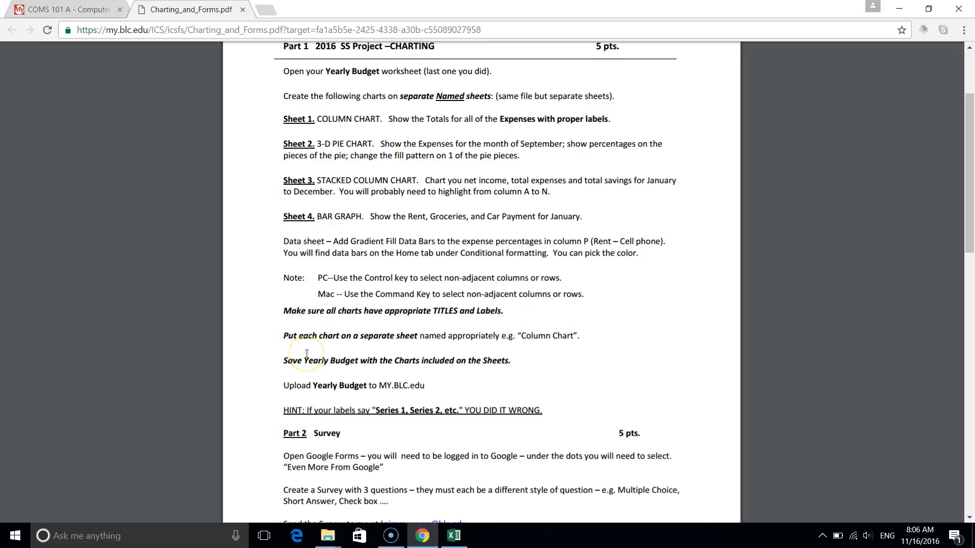
pyautogui.scroll(3, 307, 354)
# Place the assignment PDF window and the Excel Example workbook side by side.
pyautogui.moveTo(737, 12); pyautogui.dragTo(727, 67)
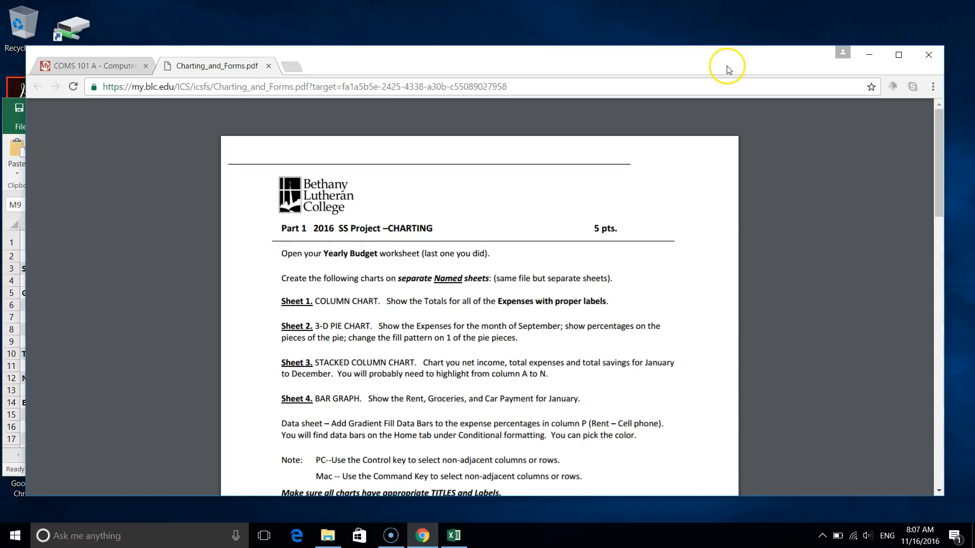
pyautogui.moveTo(551, 55); pyautogui.dragTo(973, 81)
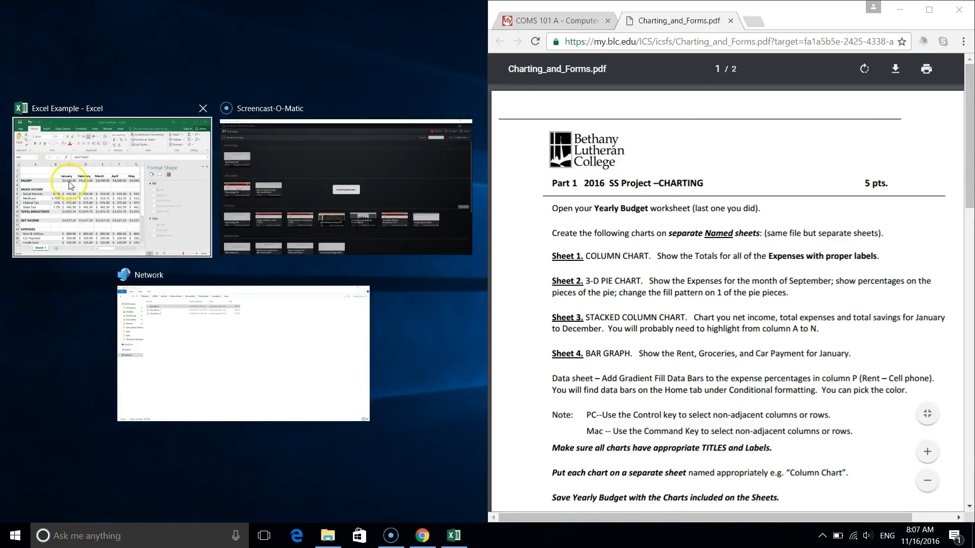
pyautogui.click(99, 183)
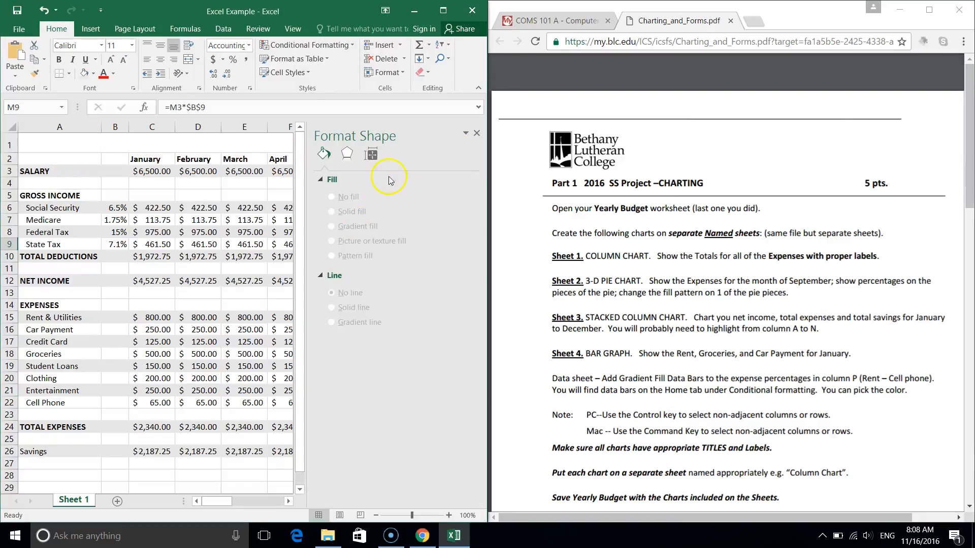
# Close the Format Shape pane and maximize the Excel Example workbook window.
pyautogui.click(476, 134)
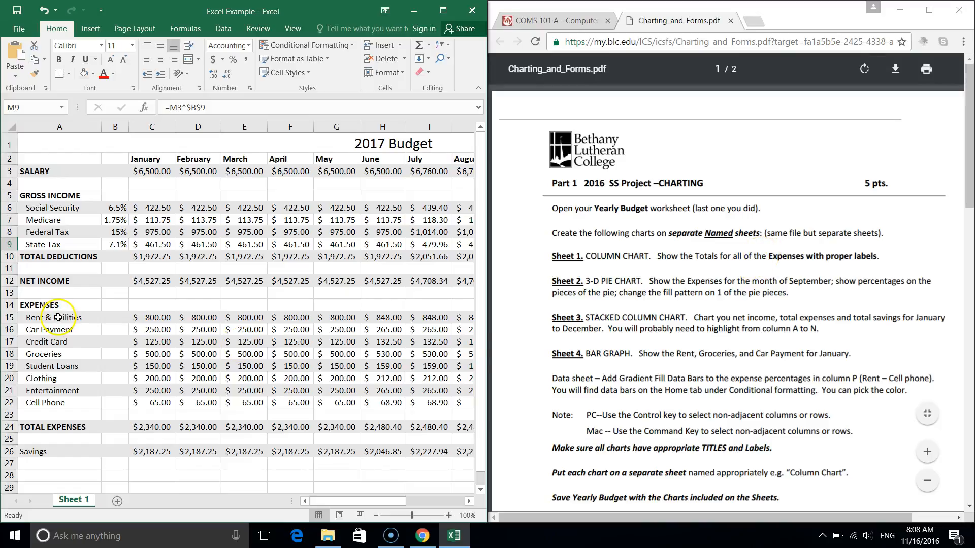
pyautogui.click(432, 18)
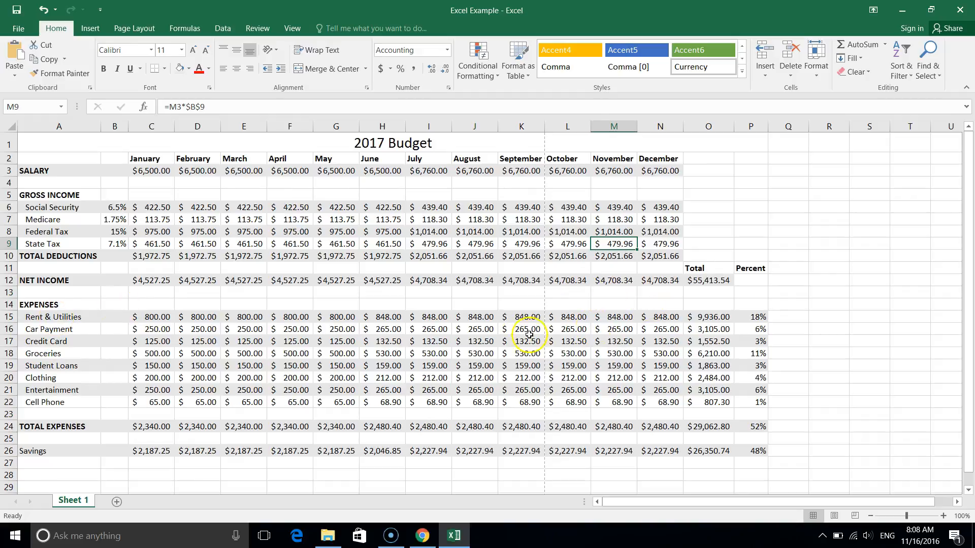
pyautogui.moveTo(47, 314); pyautogui.dragTo(59, 402)
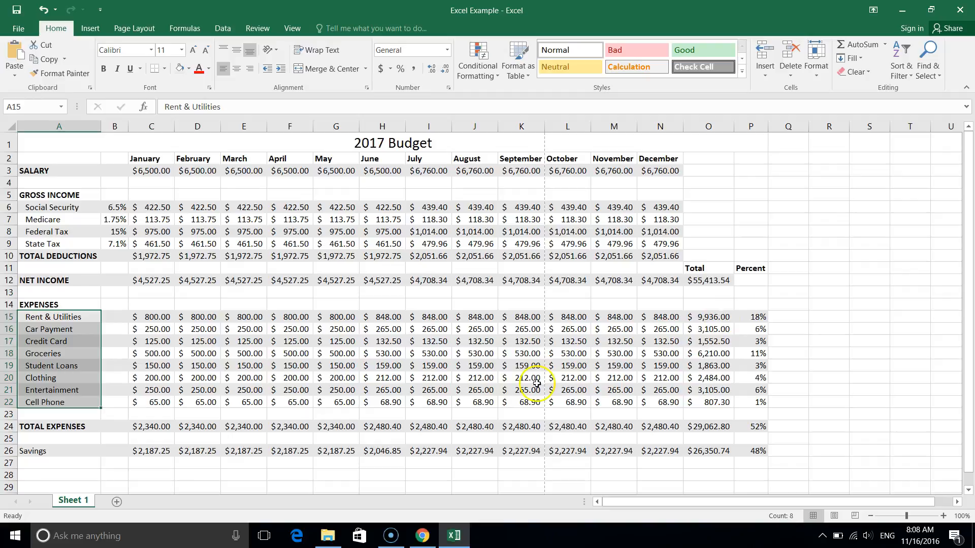
pyautogui.click(211, 414)
pyautogui.moveTo(45, 311); pyautogui.dragTo(690, 397)
pyautogui.click(272, 246)
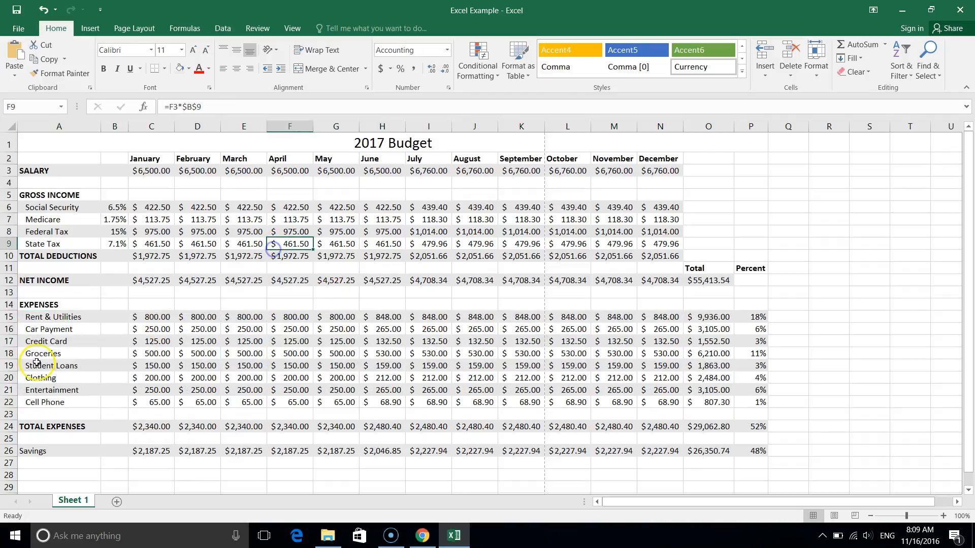
# Insert a Clustered Column chart of the expense names in A15:A22 and their yearly totals in O15:O22.
pyautogui.click(61, 317)
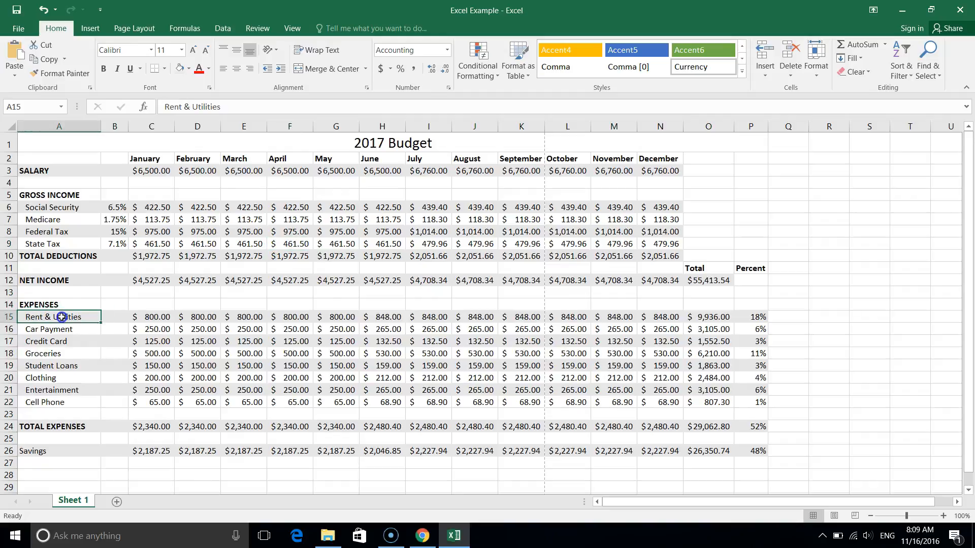
pyautogui.moveTo(61, 321); pyautogui.dragTo(61, 402)
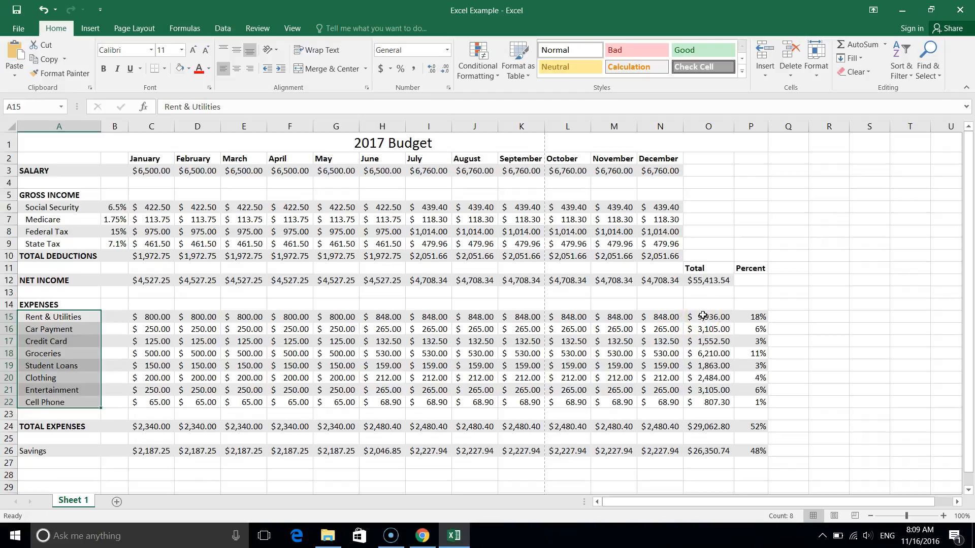
pyautogui.moveTo(702, 315); pyautogui.dragTo(697, 400)
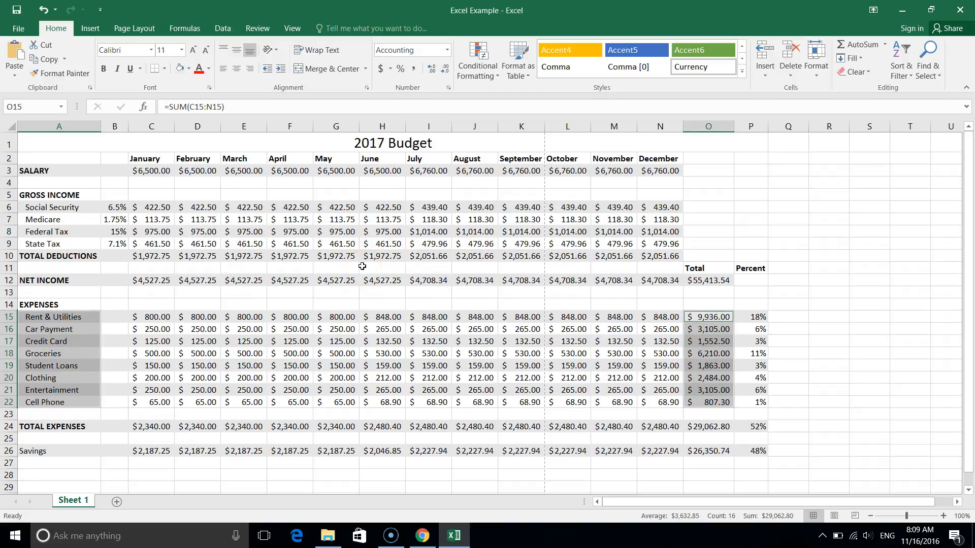
pyautogui.click(95, 32)
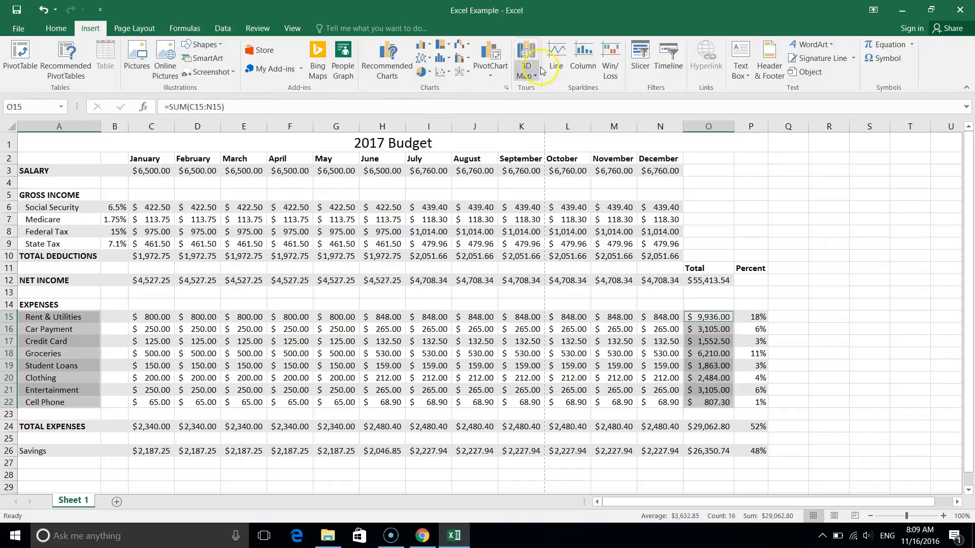
pyautogui.click(387, 63)
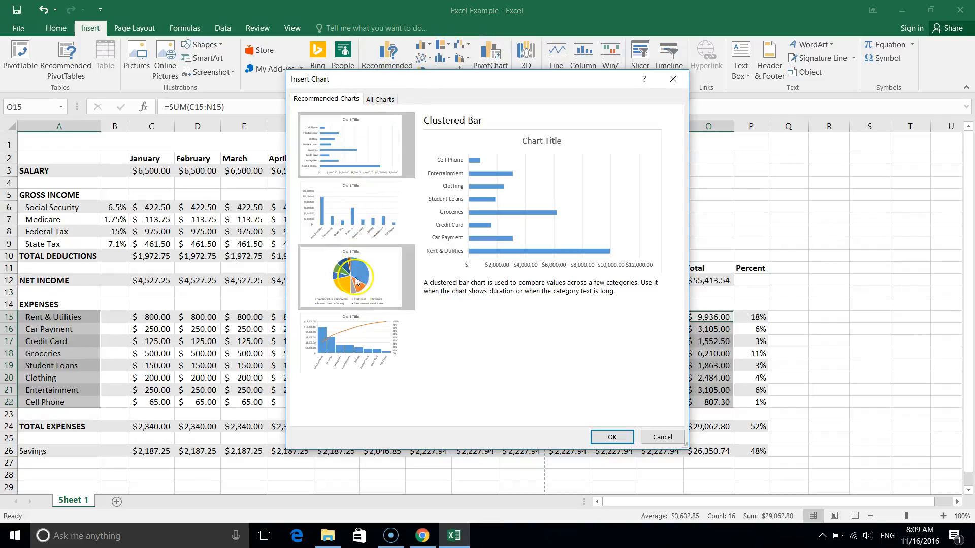
pyautogui.click(369, 224)
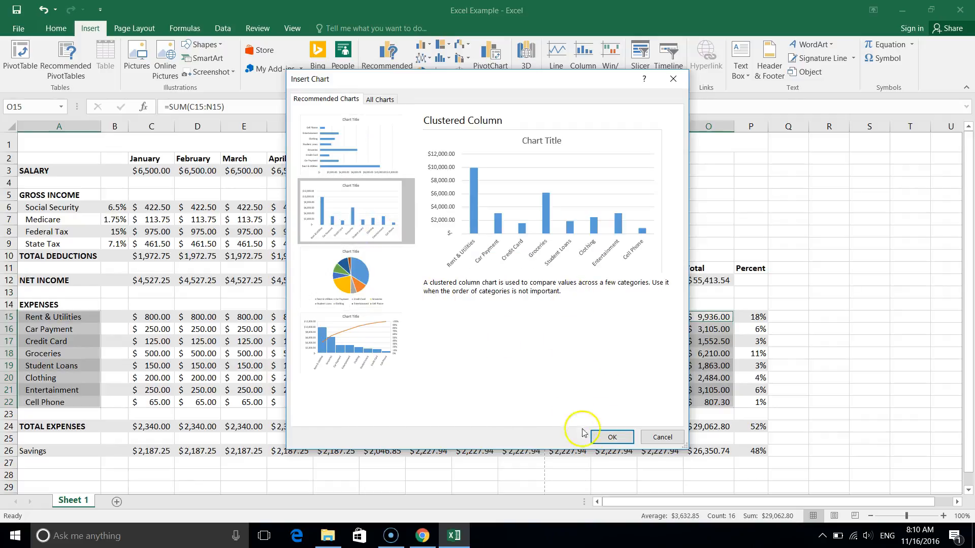
pyautogui.click(610, 438)
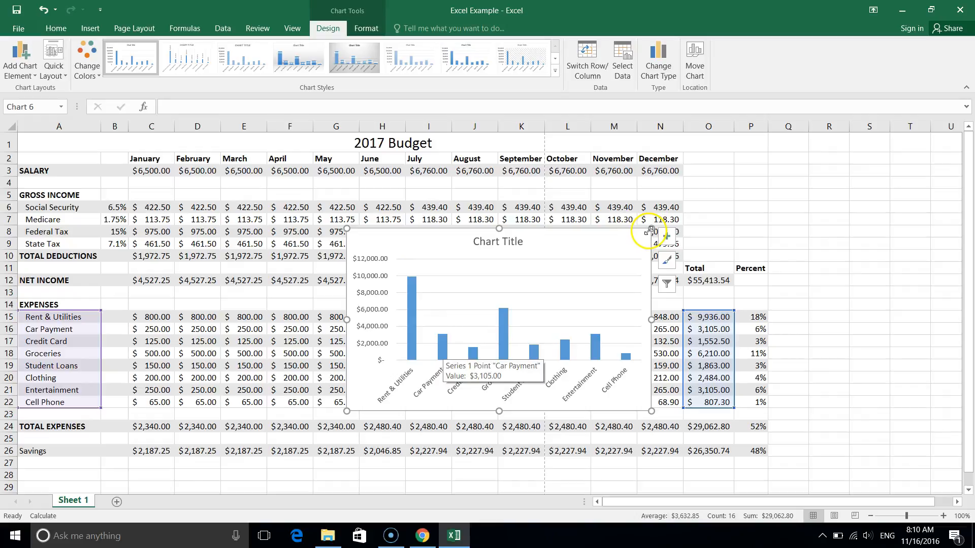
# Enlarge the expense column chart so it spans about columns H to Q and rows 2 to 28.
pyautogui.moveTo(650, 228); pyautogui.dragTo(741, 147)
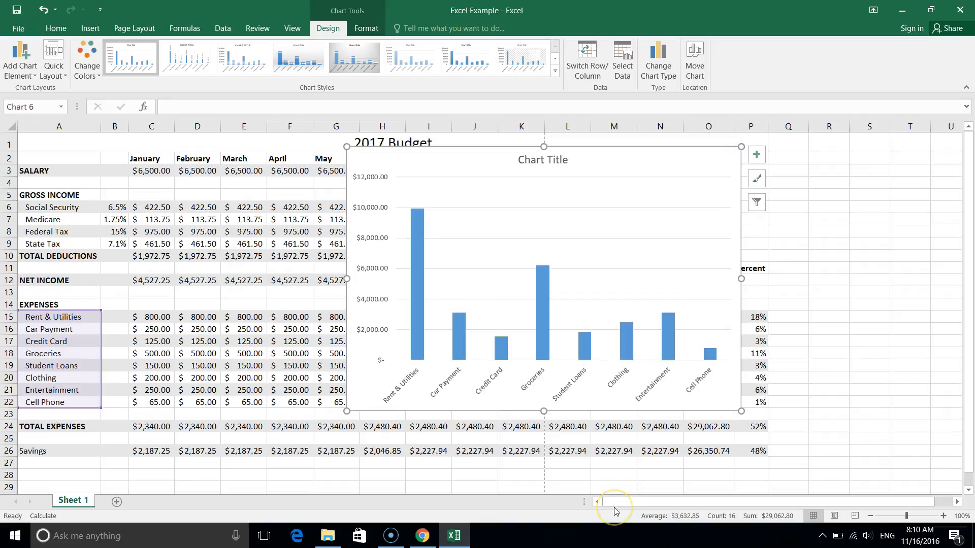
pyautogui.moveTo(742, 411); pyautogui.dragTo(806, 482)
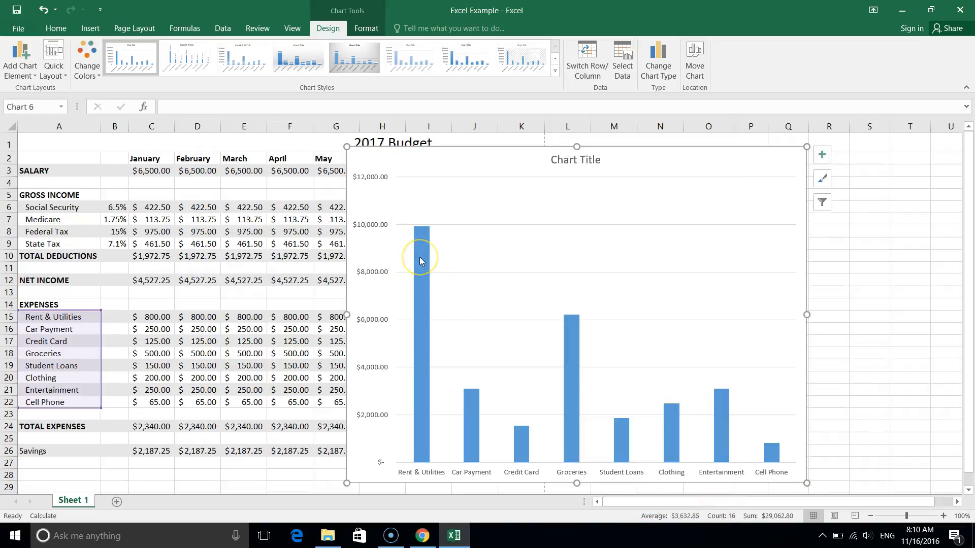
pyautogui.moveTo(420, 233); pyautogui.dragTo(430, 178)
pyautogui.click(88, 67)
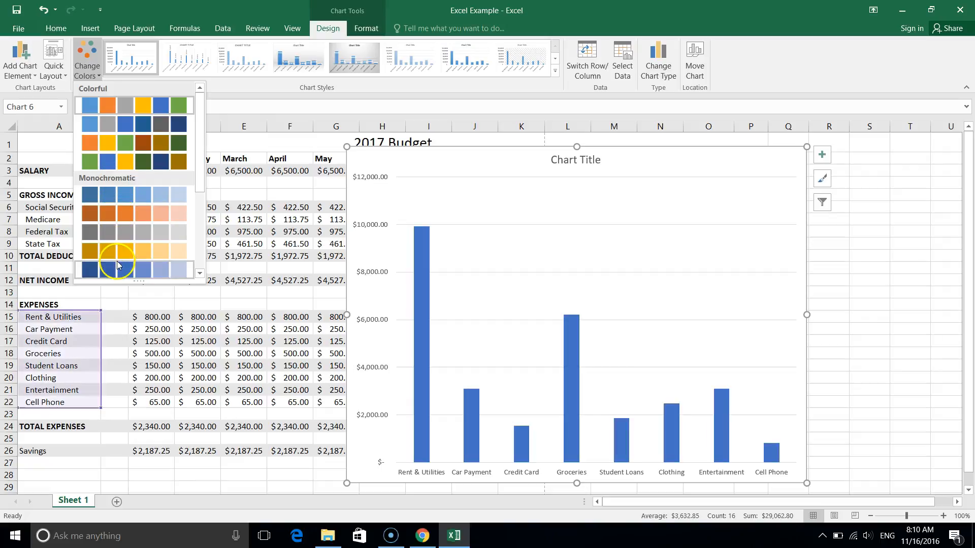
pyautogui.click(93, 69)
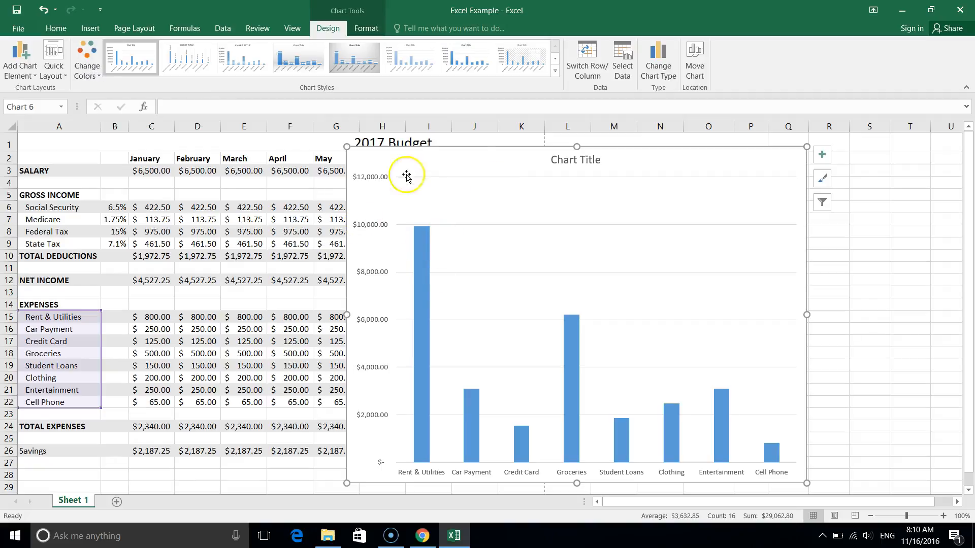
pyautogui.moveTo(424, 293)
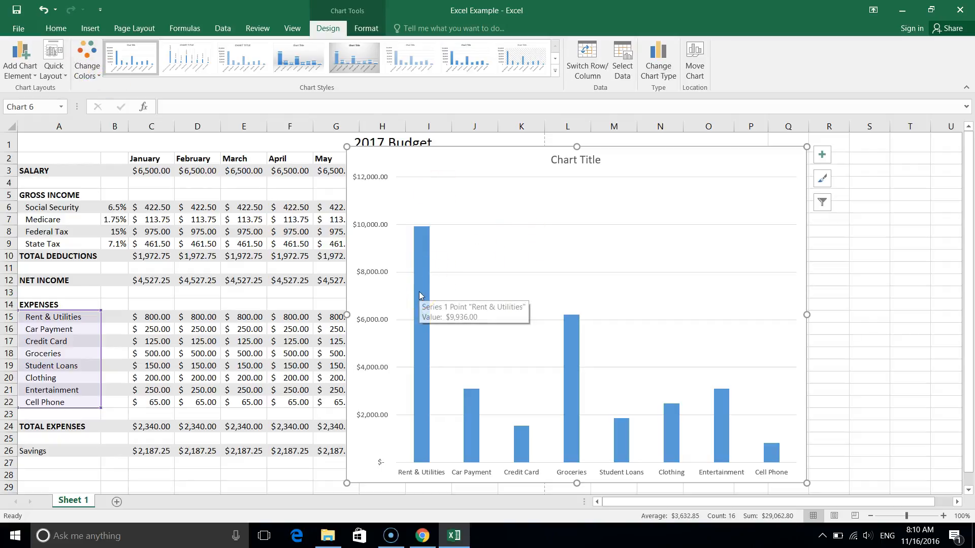
# Give the chart title a solid gray fill.
pyautogui.click(591, 161)
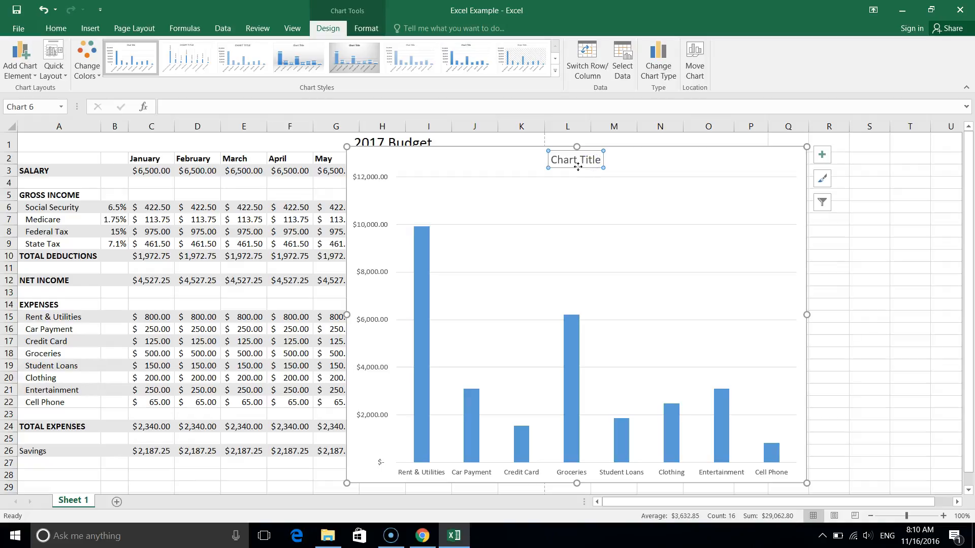
pyautogui.doubleClick(578, 167)
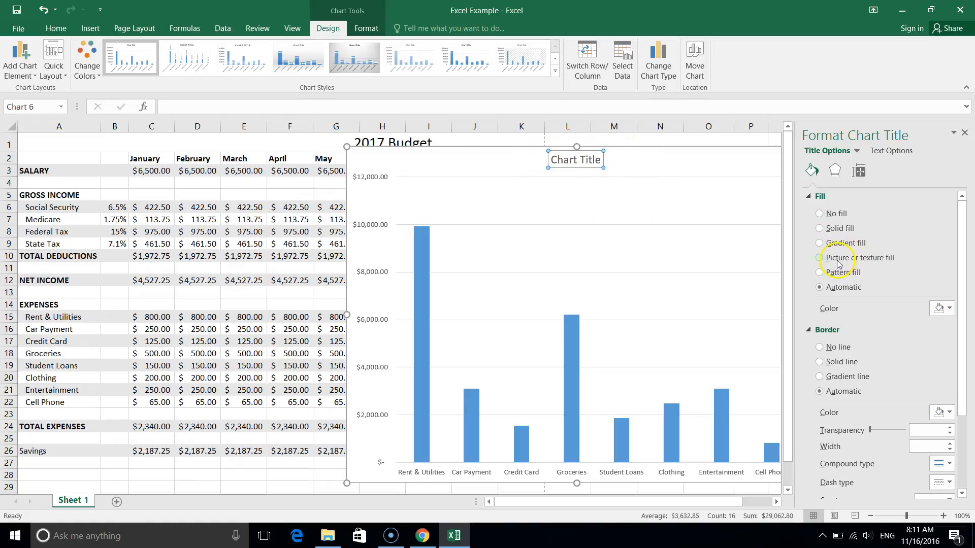
pyautogui.click(821, 230)
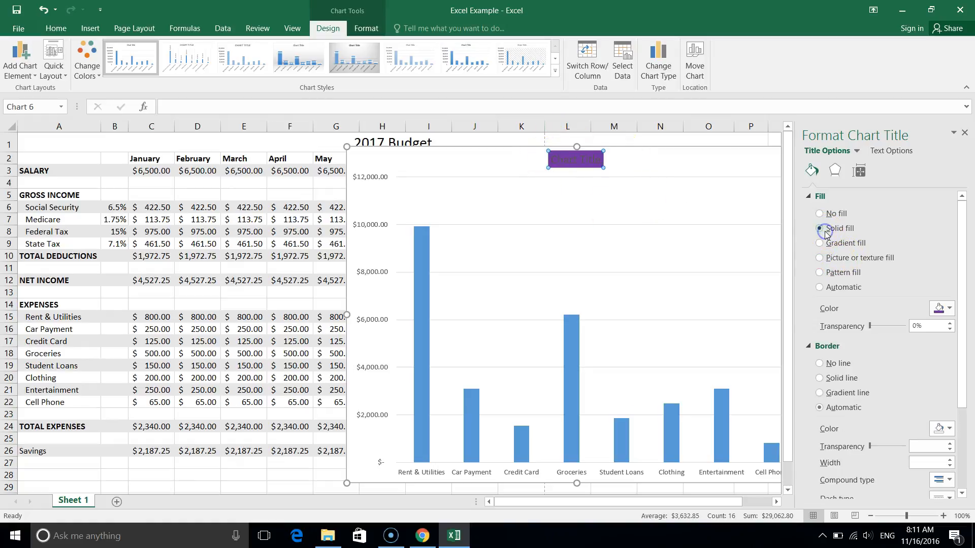
pyautogui.click(943, 308)
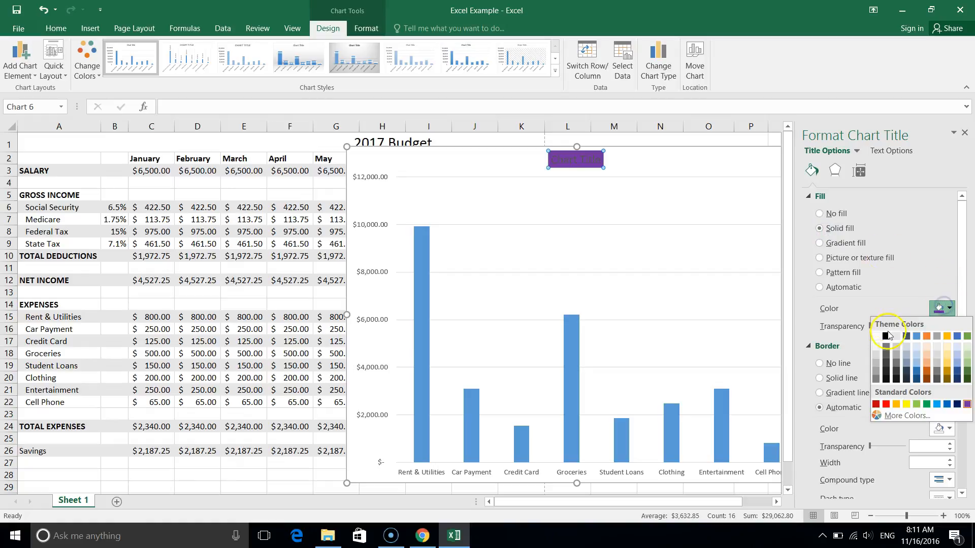
pyautogui.click(876, 361)
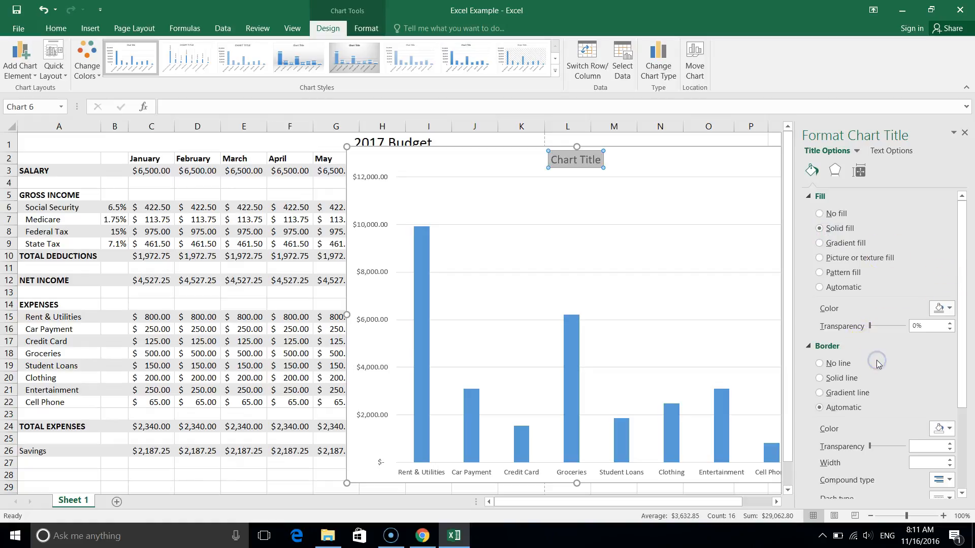
# Undo the fill changes made to the chart title.
pyautogui.click(612, 206)
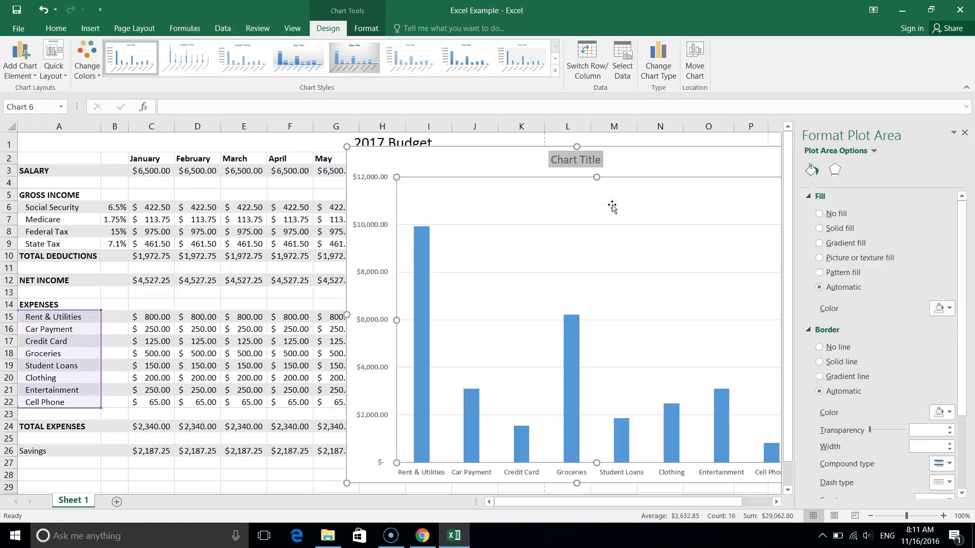
pyautogui.hotkey('ctrl', 'z')
pyautogui.hotkey('ctrl', 'z')
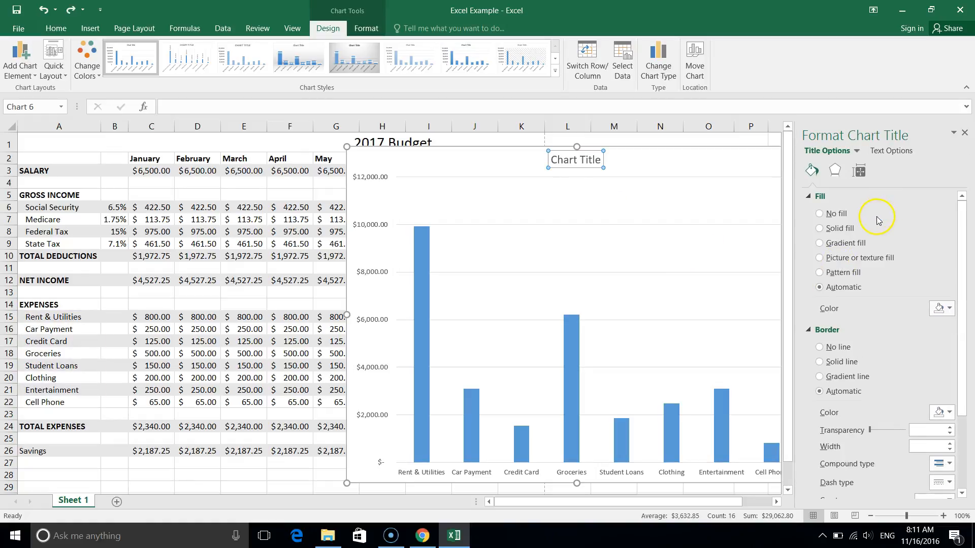
# Give only the Groceries column in the chart a solid fill in the blue theme color.
pyautogui.click(426, 276)
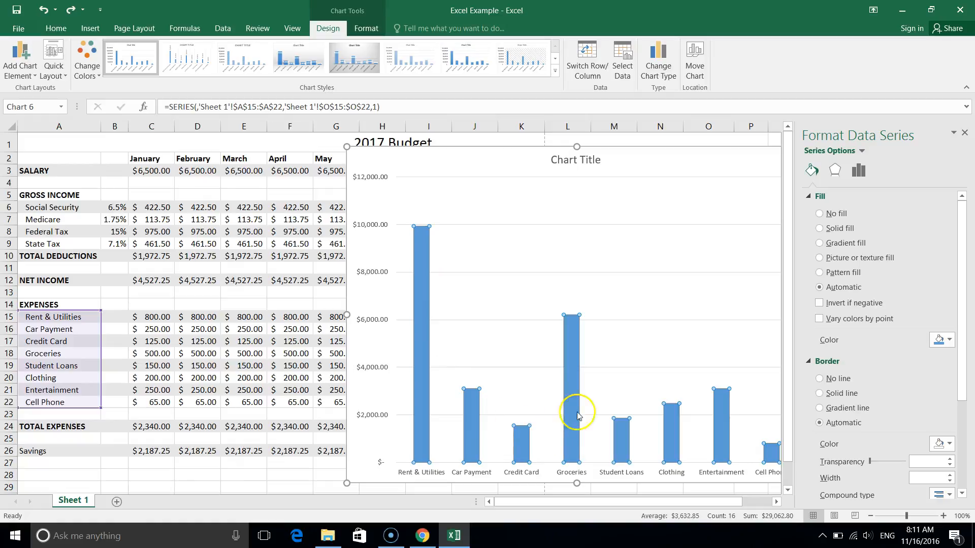
pyautogui.click(568, 350)
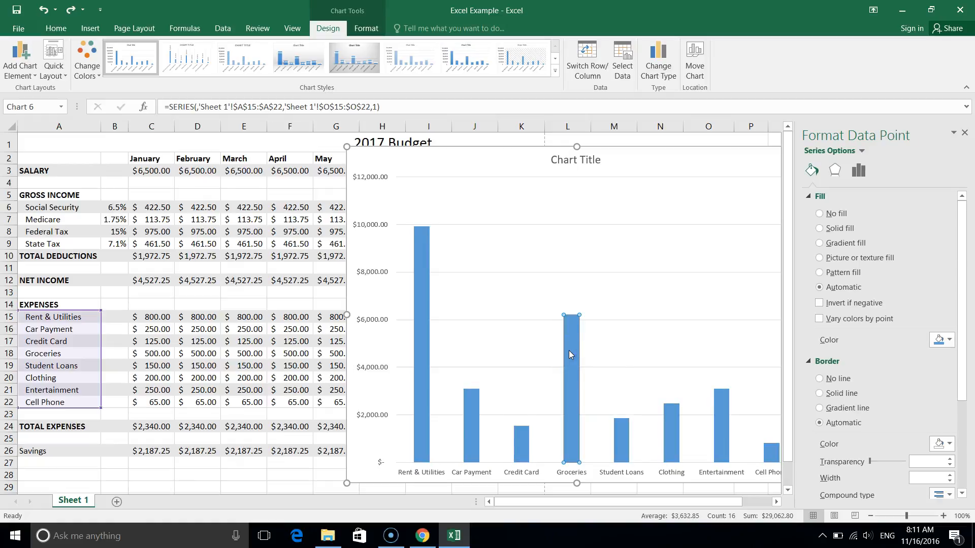
pyautogui.click(819, 228)
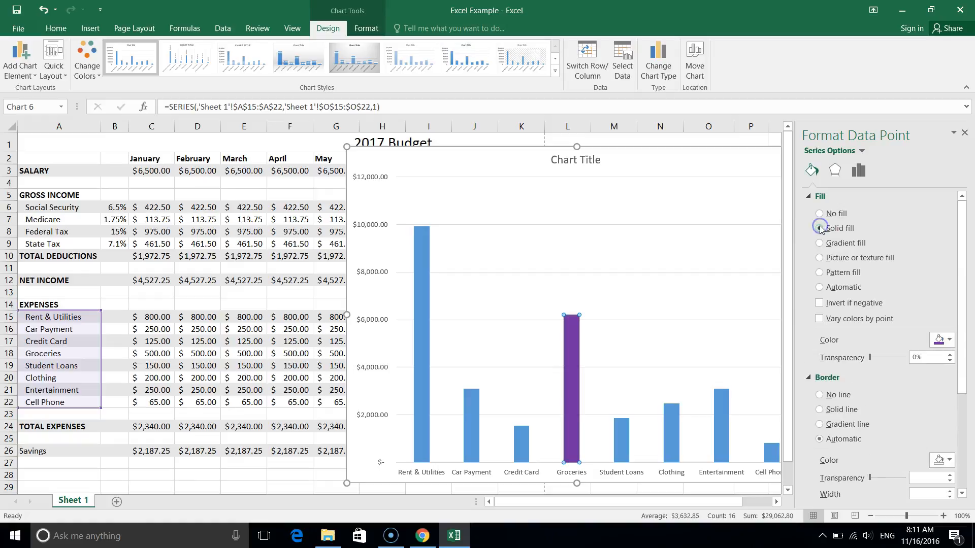
pyautogui.click(949, 341)
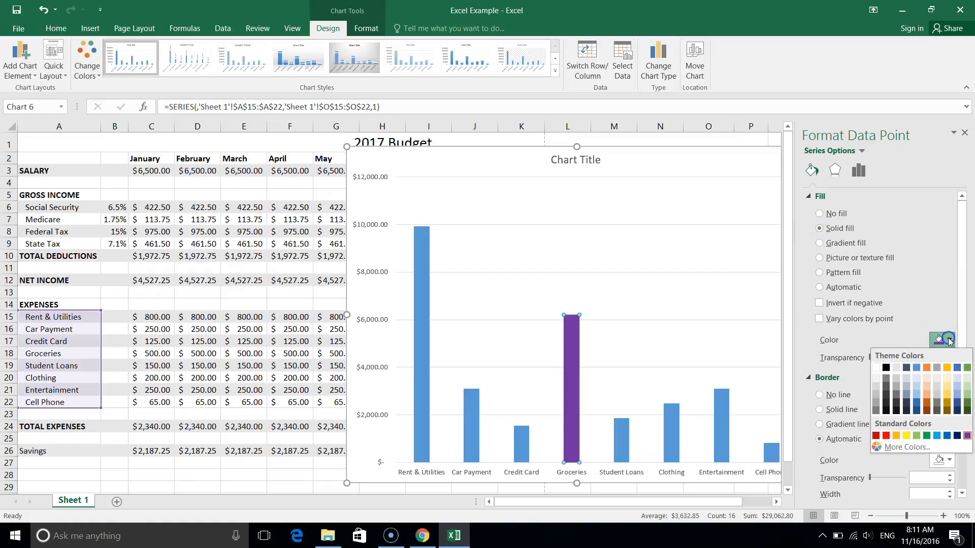
pyautogui.click(916, 367)
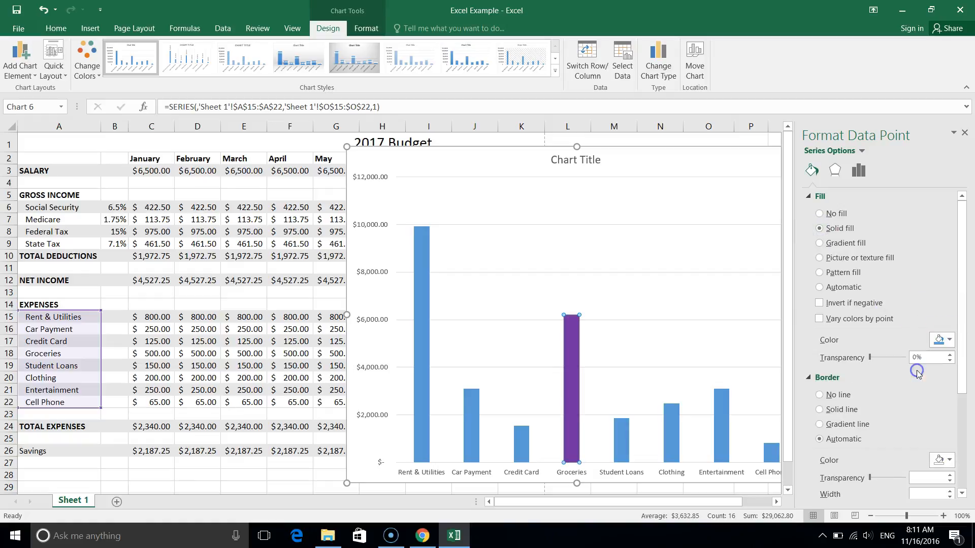
# Try a dark gold fill on the Groceries column and undo the column's fill changes.
pyautogui.click(943, 340)
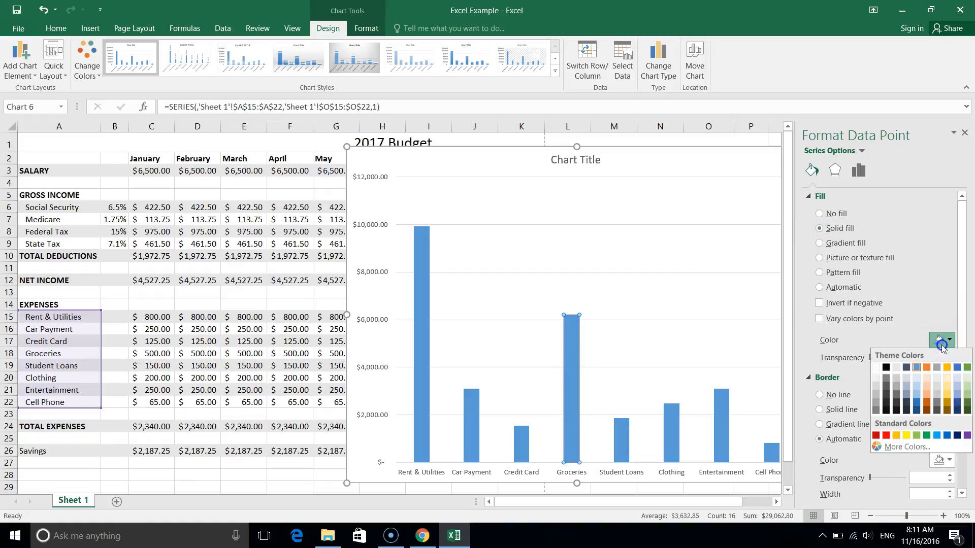
pyautogui.click(947, 405)
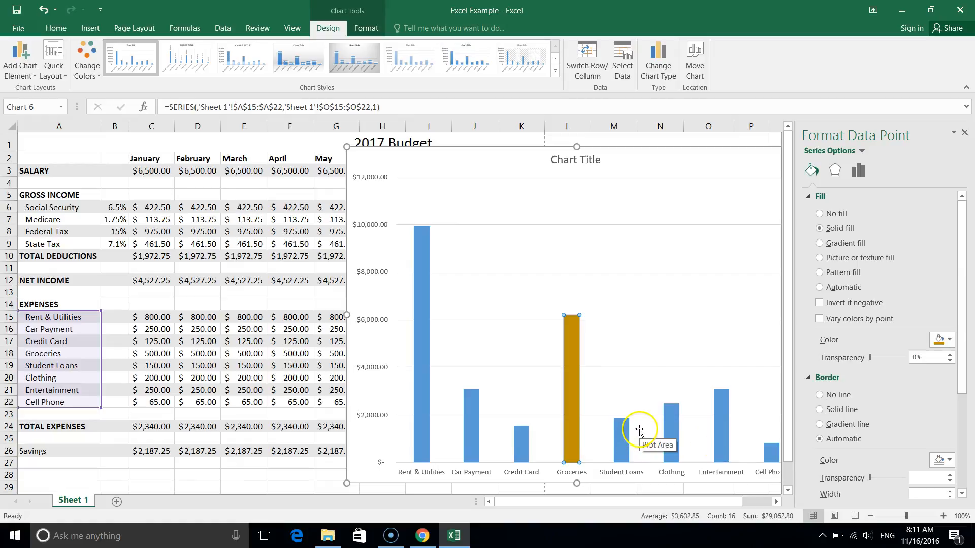
pyautogui.hotkey('ctrl', 'z')
pyautogui.hotkey('ctrl', 'z')
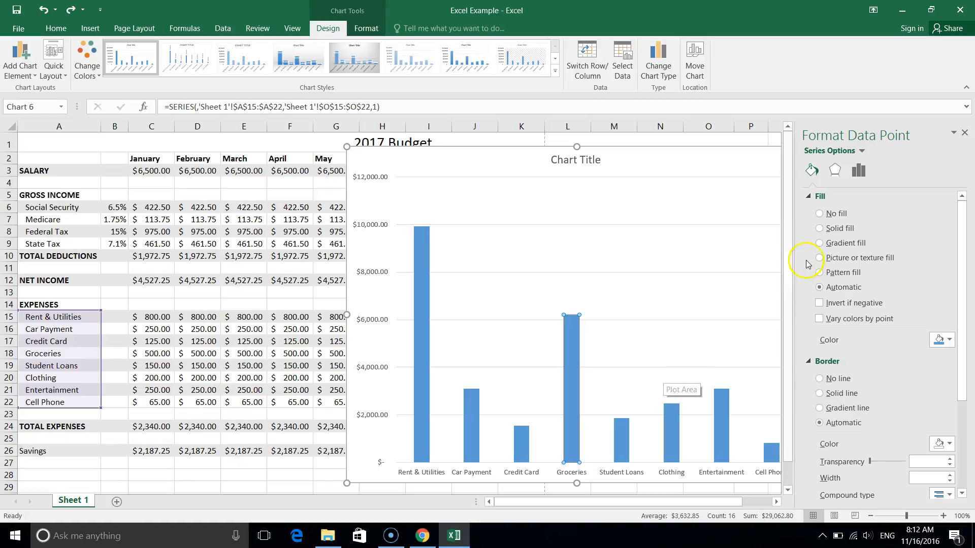
# Replace the chart title text with "2017 Expense Totals" and close the chart formatting settings.
pyautogui.click(571, 161)
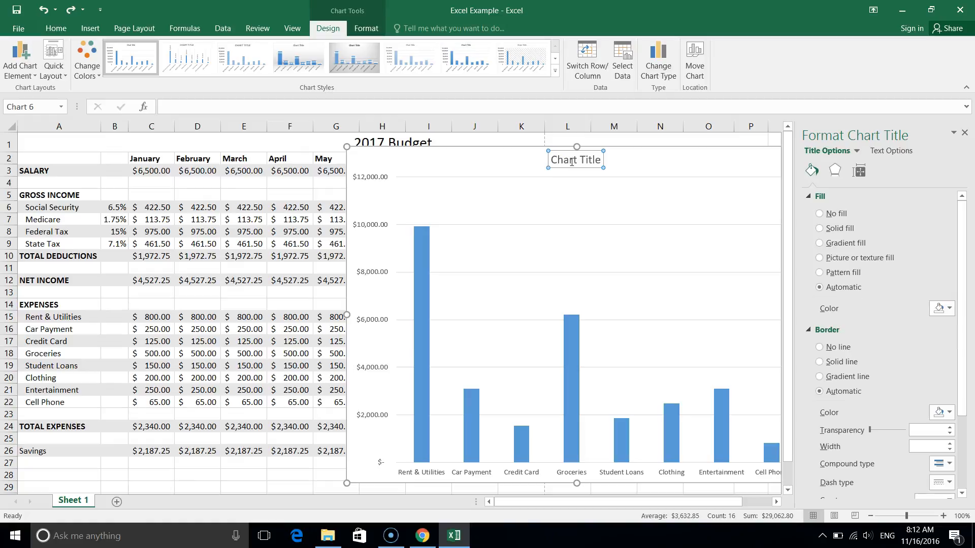
pyautogui.click(571, 161)
pyautogui.click(578, 164)
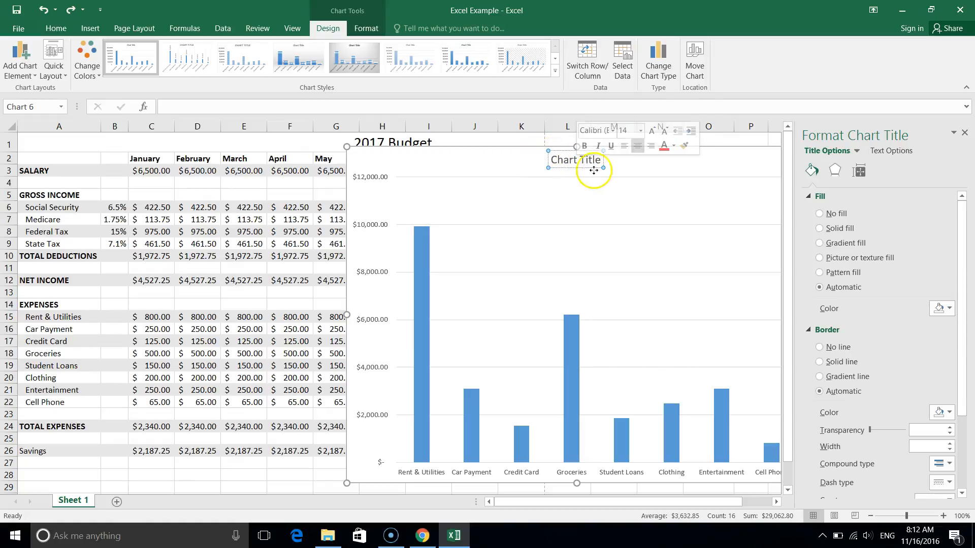
pyautogui.doubleClick(568, 161)
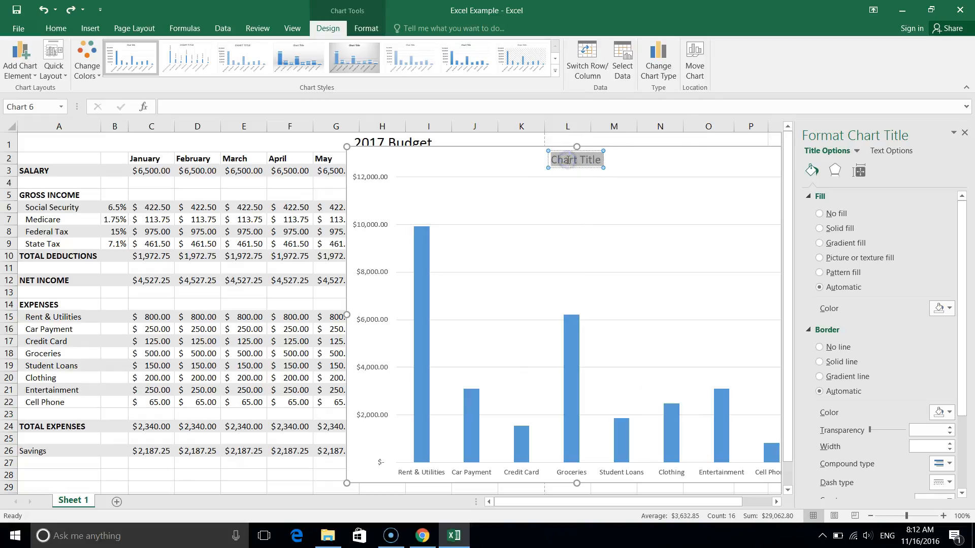
pyautogui.tripleClick(568, 162)
pyautogui.click(568, 160)
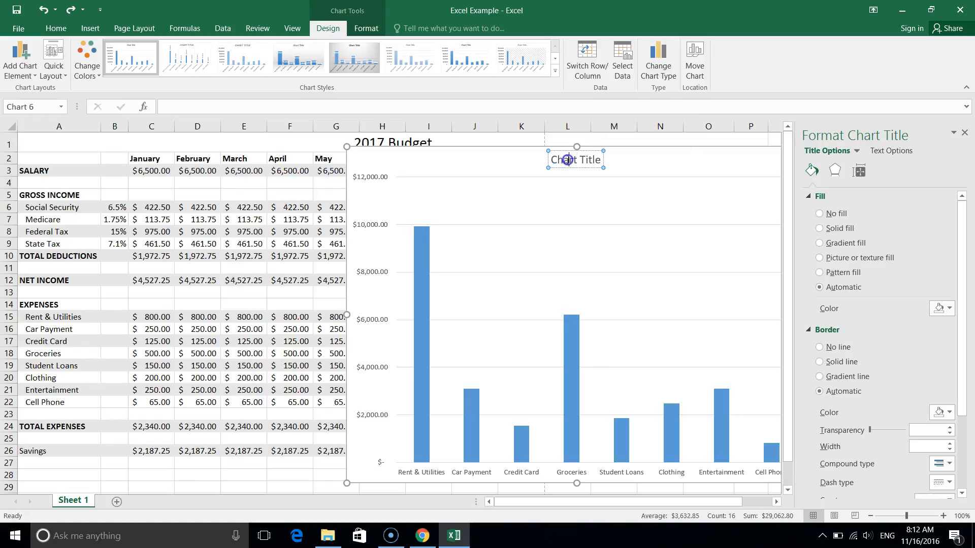
pyautogui.tripleClick(568, 160)
pyautogui.click(567, 160)
pyautogui.tripleClick(568, 160)
pyautogui.write('Wx')
pyautogui.press('BackSpace')
pyautogui.press('BackSpace')
pyautogui.write('2017')
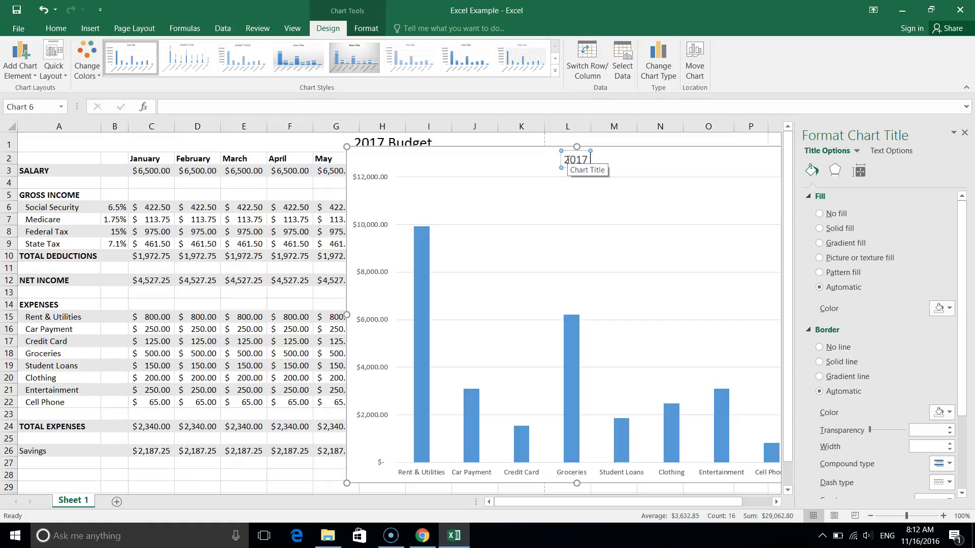
pyautogui.write(' Expense To')
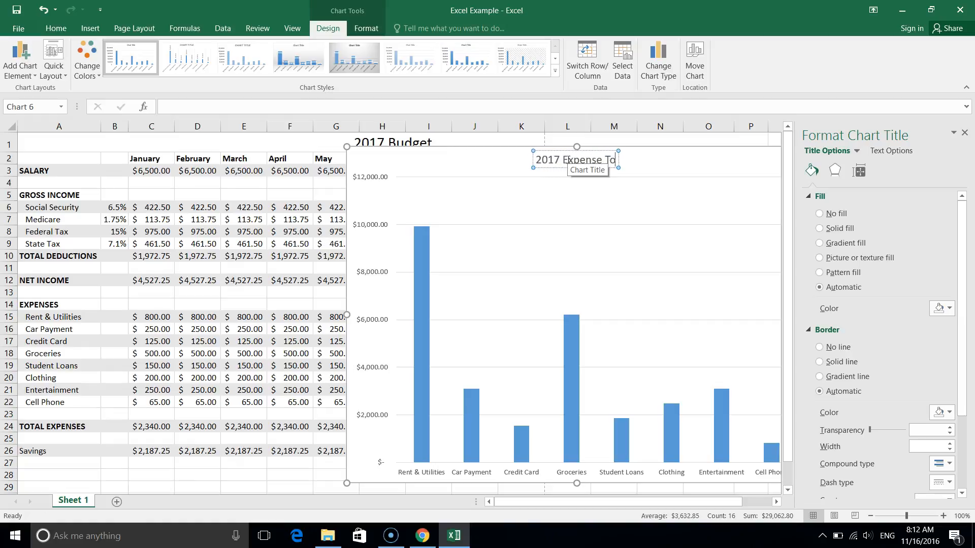
pyautogui.write('tals')
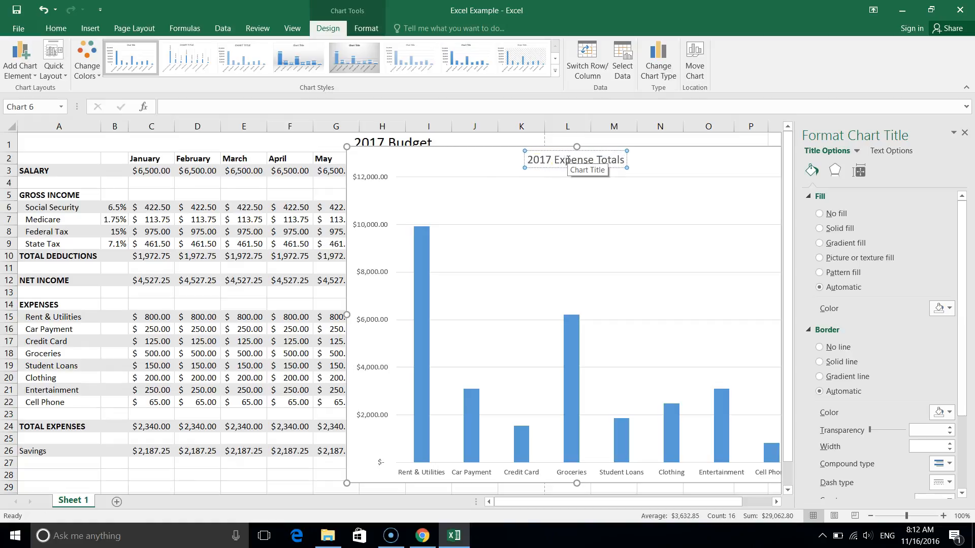
pyautogui.click(471, 167)
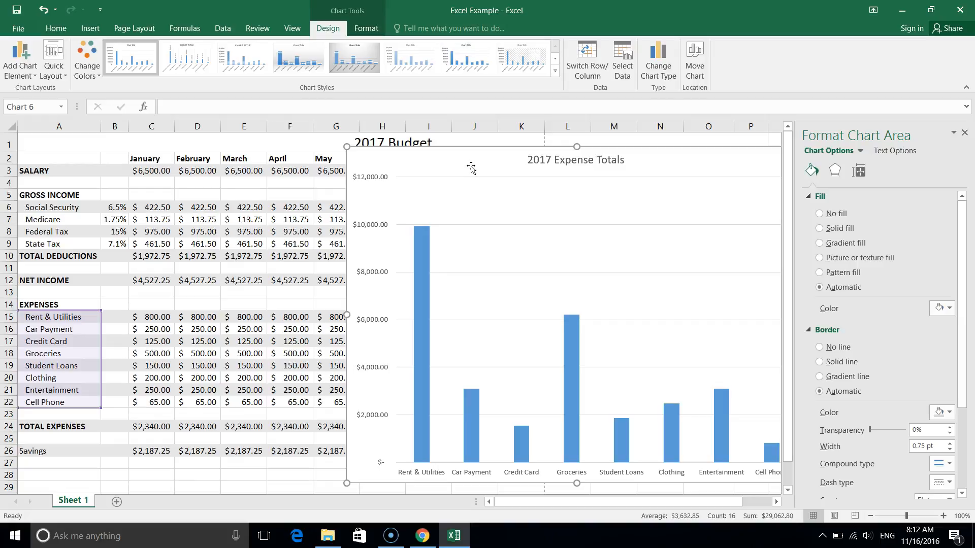
pyautogui.click(963, 133)
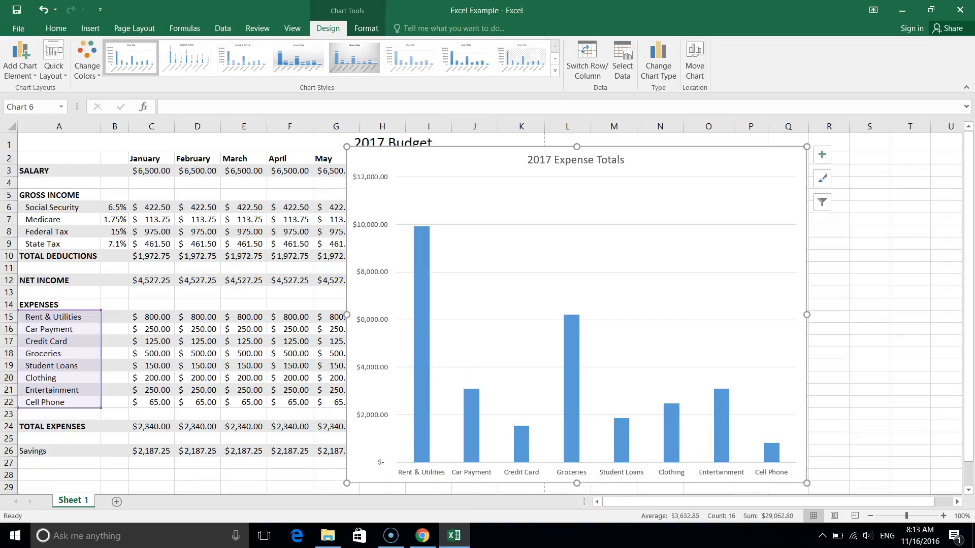
# Add a primary horizontal axis title to the expense column chart.
pyautogui.click(13, 58)
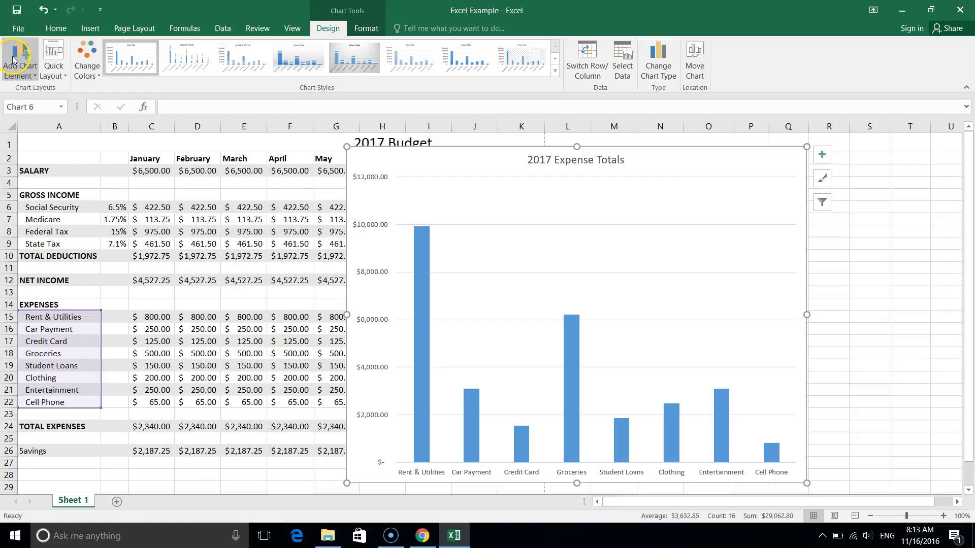
pyautogui.click(24, 67)
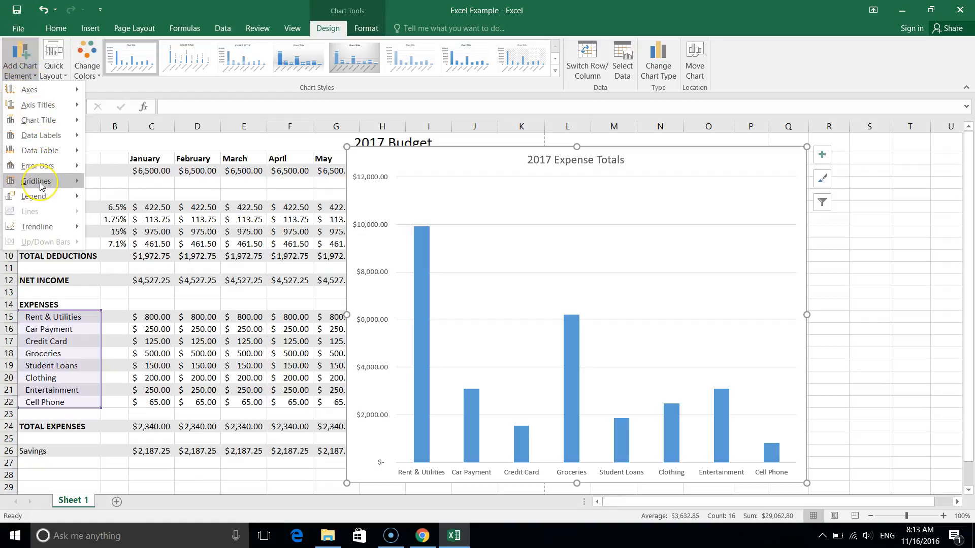
pyautogui.moveTo(41, 183)
pyautogui.click(95, 217)
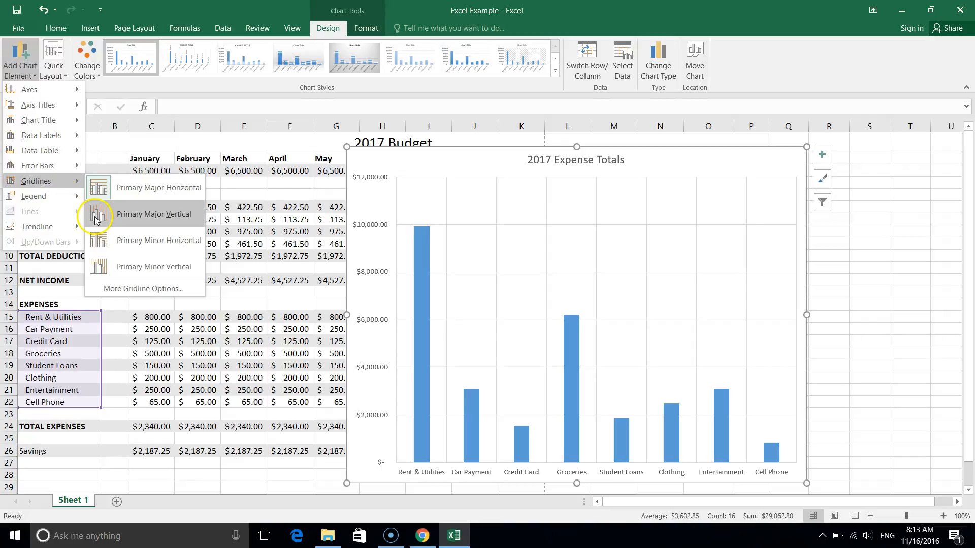
pyautogui.moveTo(50, 199)
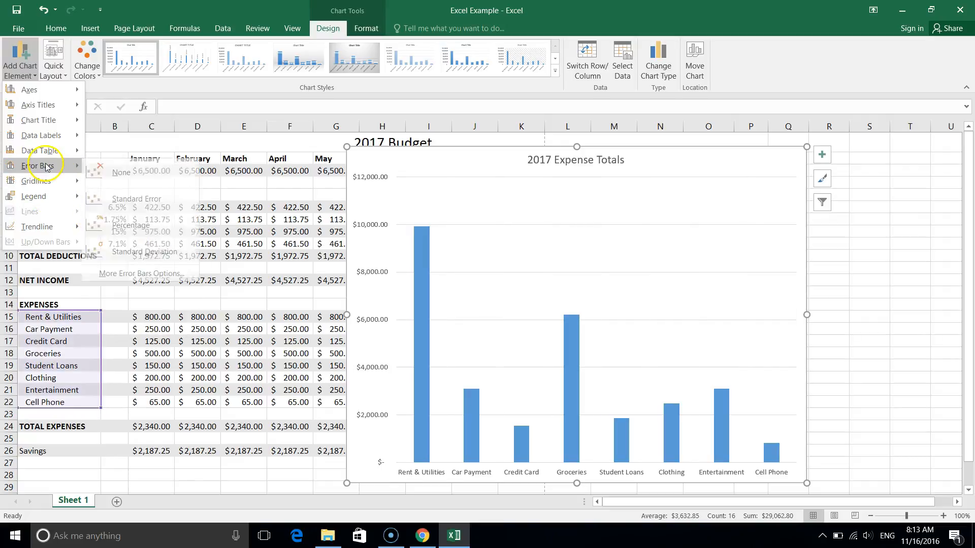
pyautogui.click(42, 200)
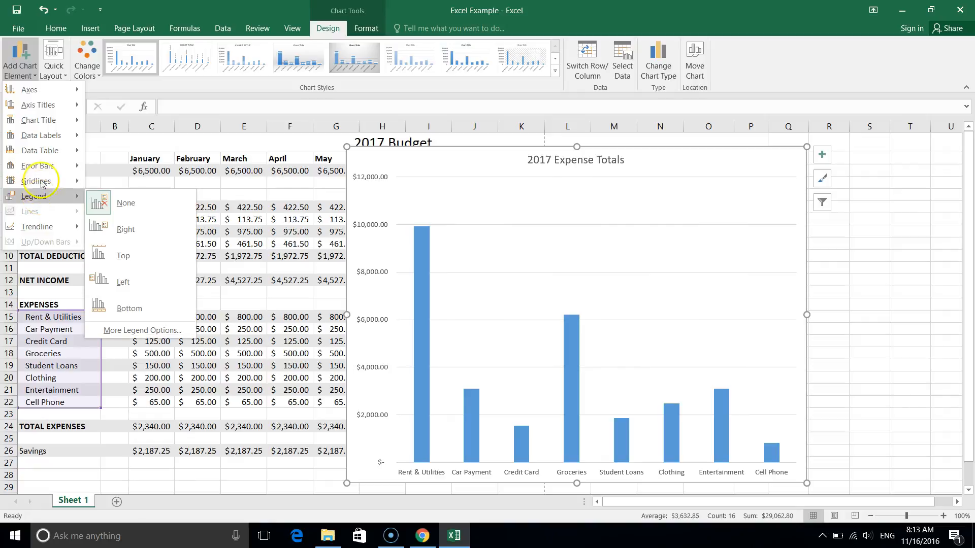
pyautogui.click(41, 137)
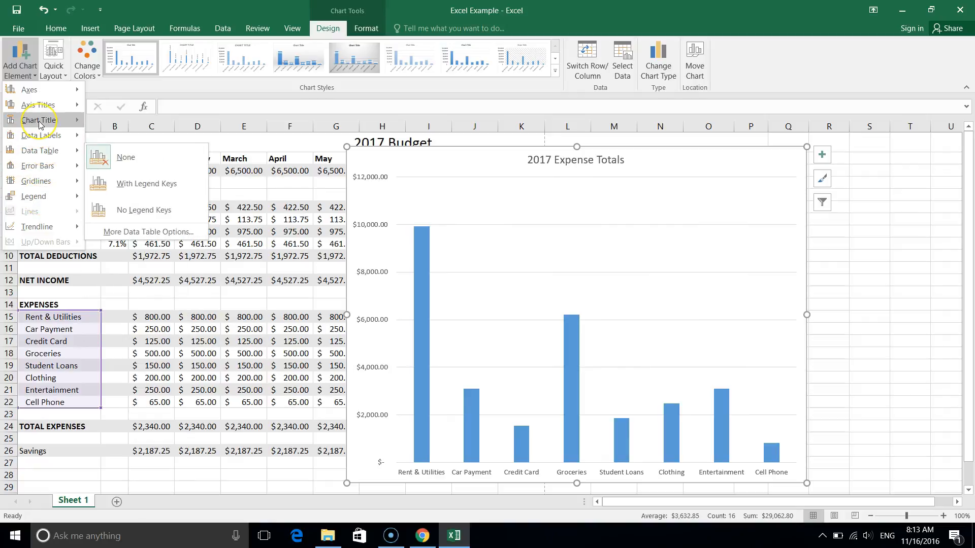
pyautogui.click(45, 106)
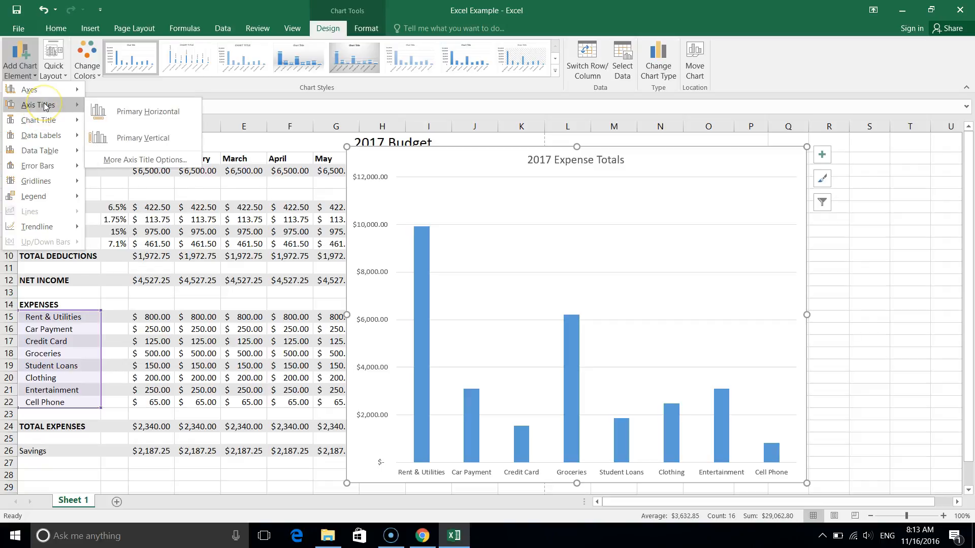
pyautogui.click(109, 111)
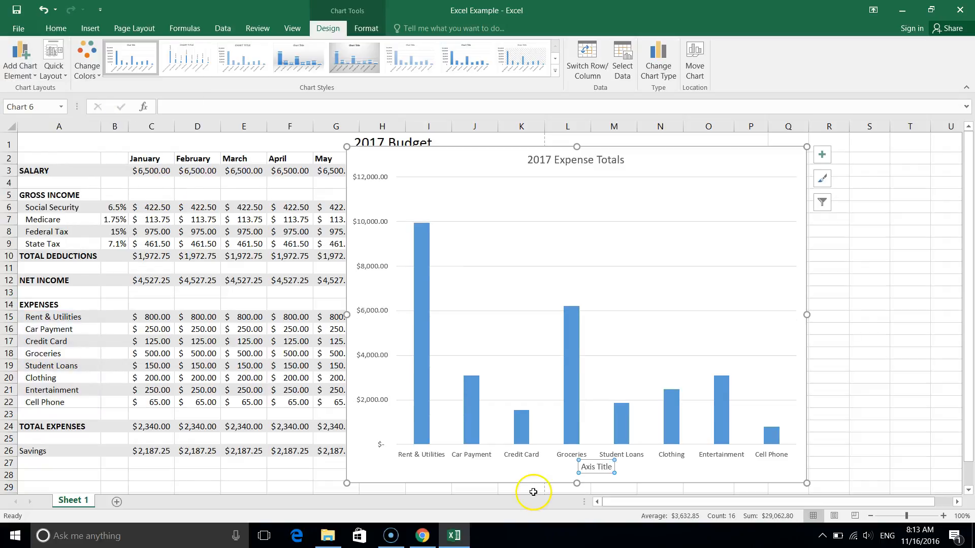
# Replace the horizontal axis title's placeholder text with "Expense Categories".
pyautogui.doubleClick(590, 468)
pyautogui.click(590, 470)
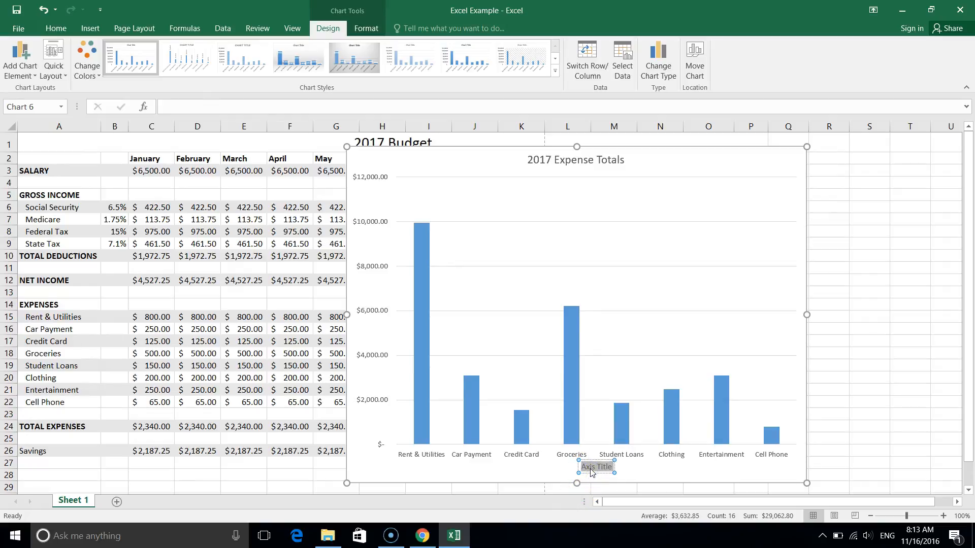
pyautogui.write('Expense Caqat')
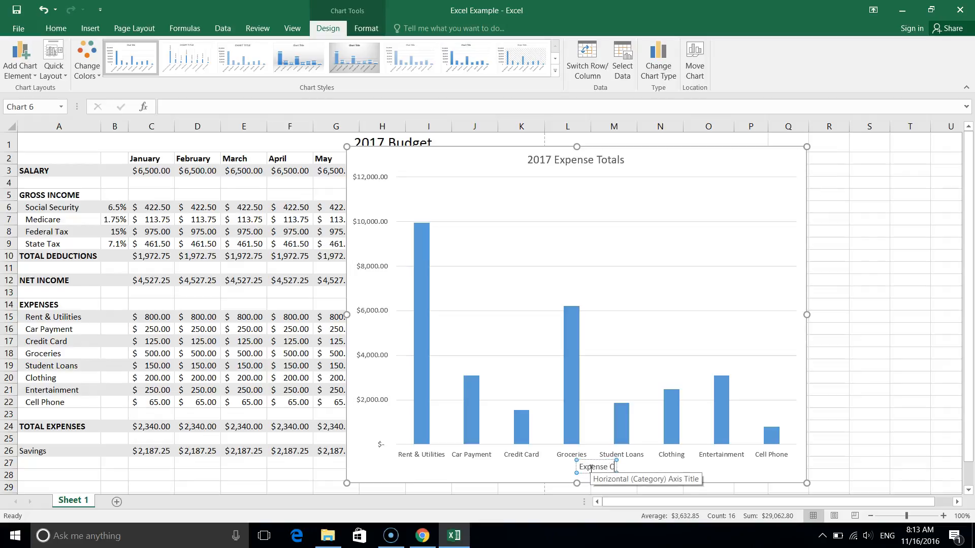
pyautogui.press('BackSpace')
pyautogui.press('BackSpace')
pyautogui.press('BackSpace')
pyautogui.write('tegories')
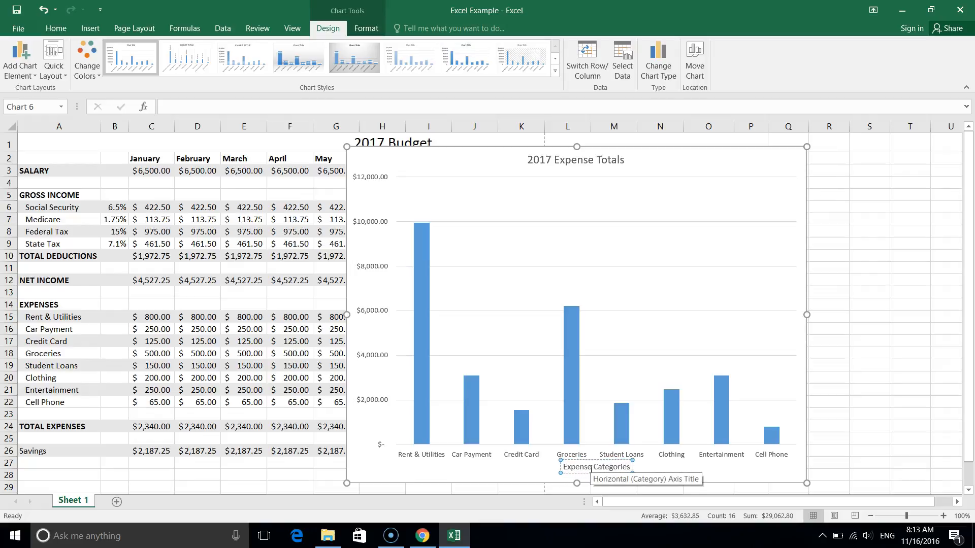
pyautogui.click(499, 459)
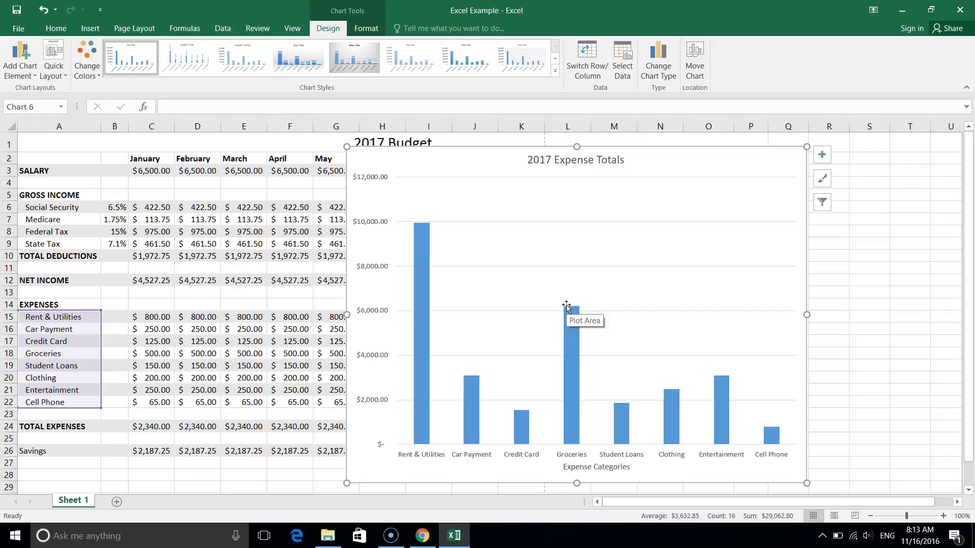
pyautogui.click(25, 79)
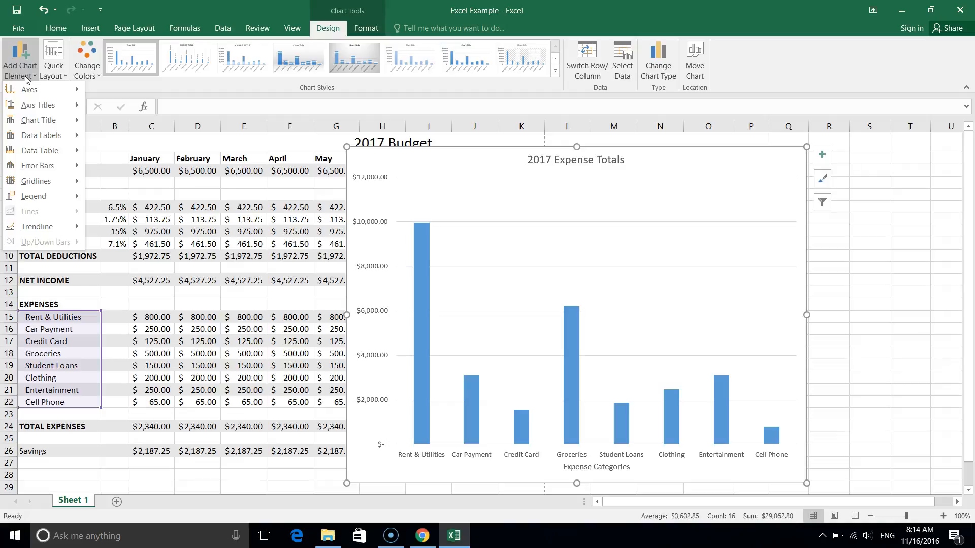
pyautogui.click(495, 174)
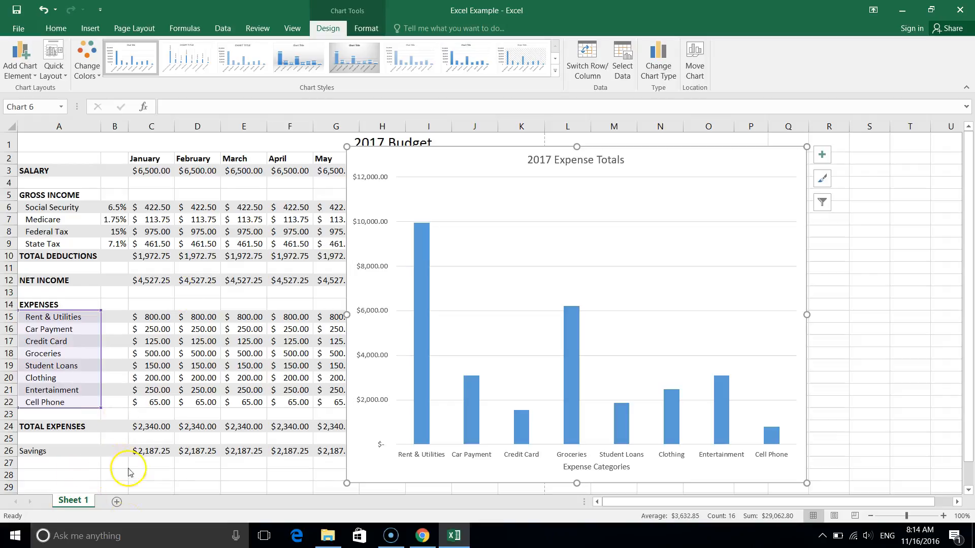
# Rename the worksheet containing the budget as "2017 Budget Data".
pyautogui.doubleClick(83, 502)
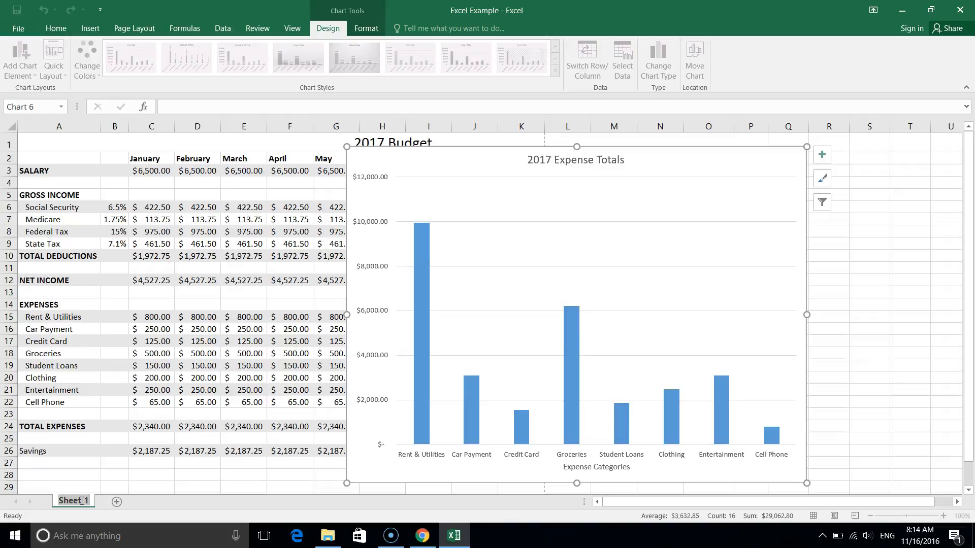
pyautogui.write('2017 Budget Data')
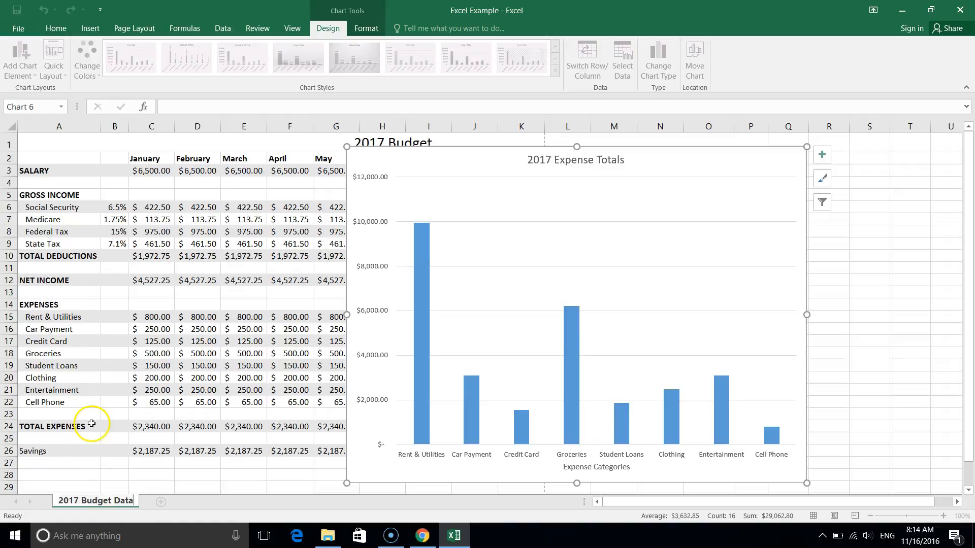
pyautogui.click(91, 423)
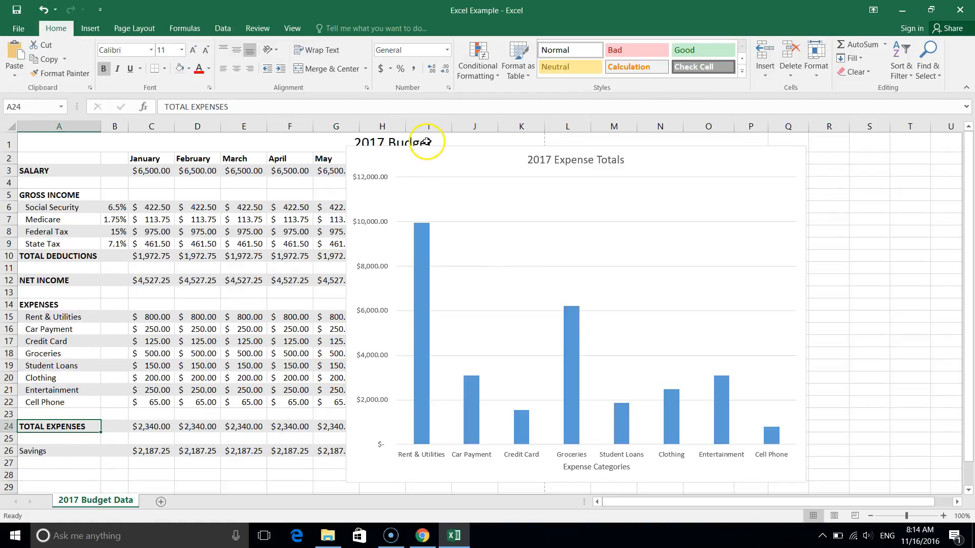
# Move the expense column chart to its own new sheet named "2017 Expense Totals".
pyautogui.click(403, 158)
pyautogui.click(330, 26)
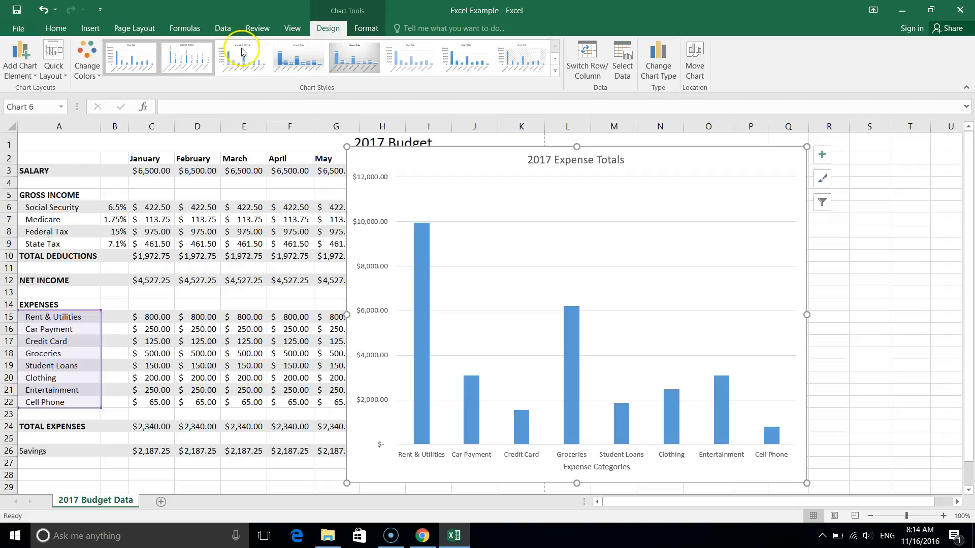
pyautogui.click(696, 66)
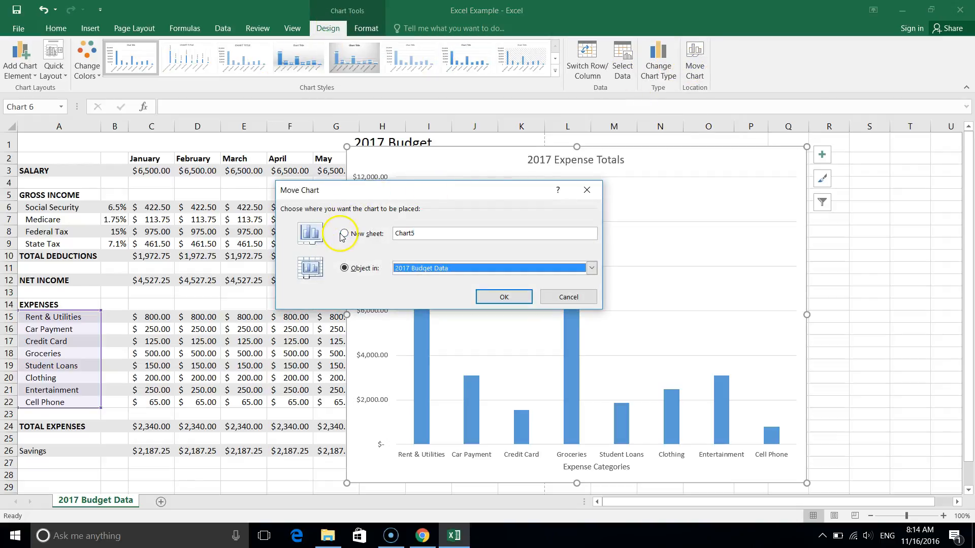
pyautogui.click(345, 233)
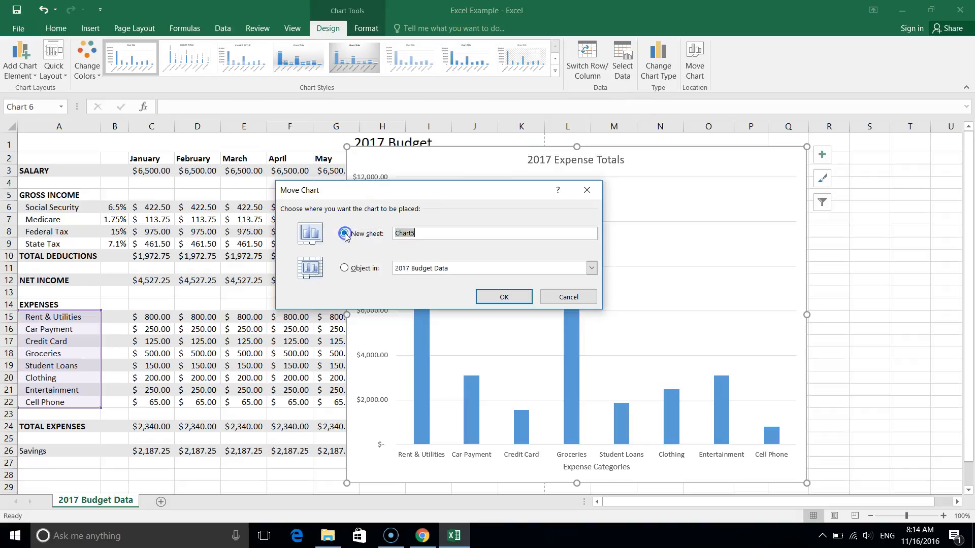
pyautogui.write('2017 Expense Totals')
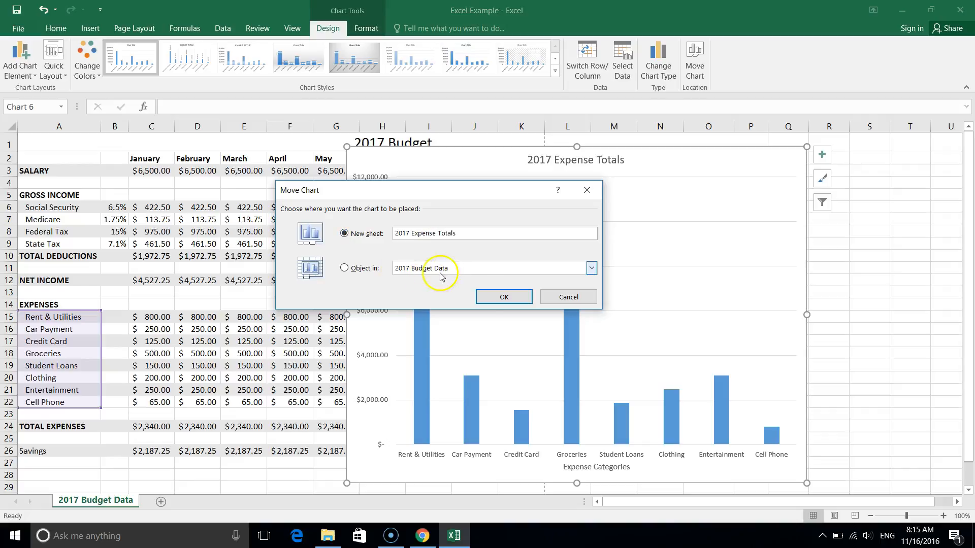
pyautogui.click(486, 296)
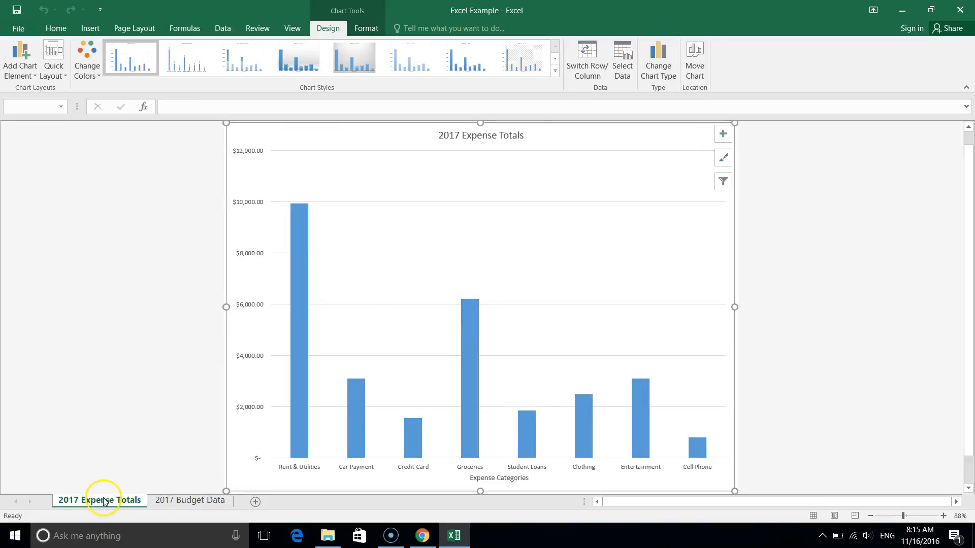
pyautogui.scroll(4, 103, 501)
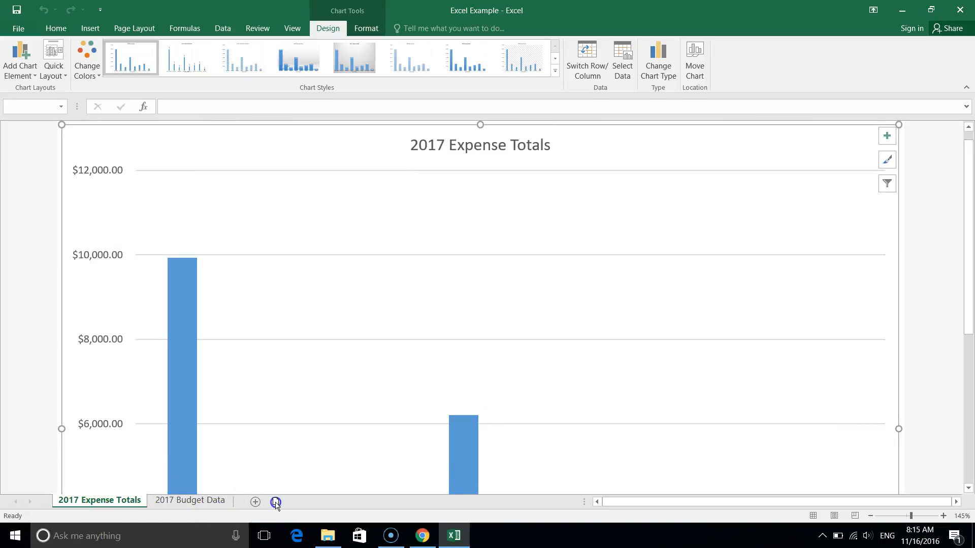
# Move the 2017 Expense Totals chart sheet after the 2017 Budget Data worksheet and check both sheets.
pyautogui.moveTo(275, 503); pyautogui.dragTo(275, 503)
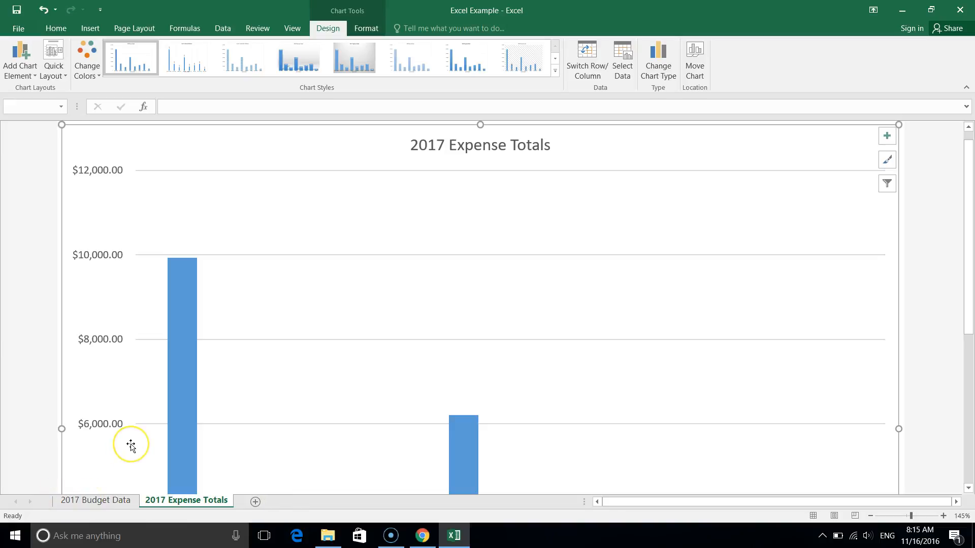
pyautogui.click(112, 503)
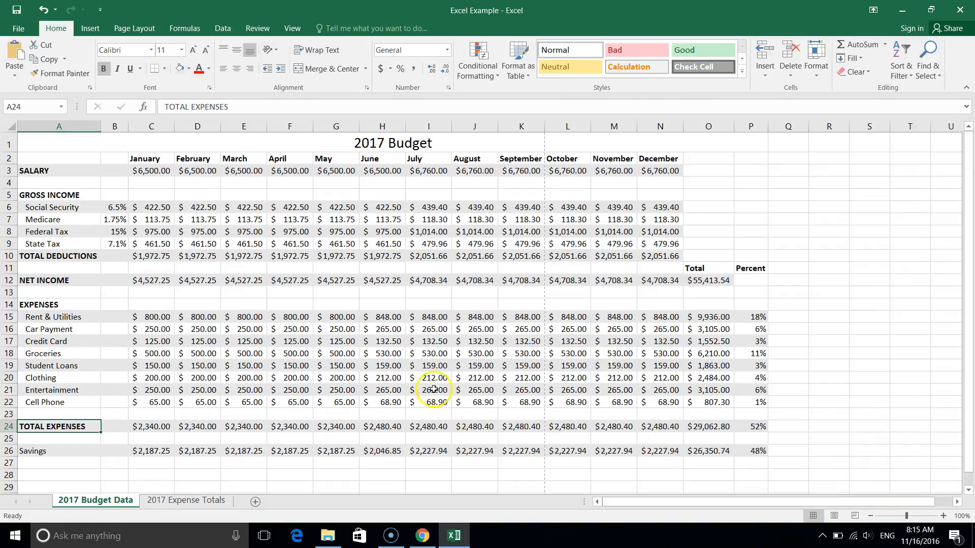
pyautogui.click(186, 503)
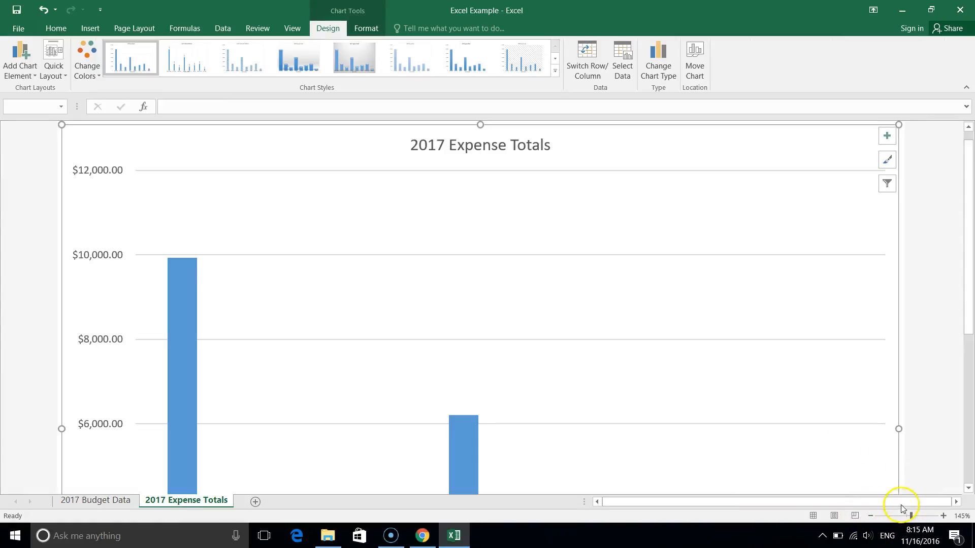
# Set the zoom of the 2017 Expense Totals chart sheet to 100%.
pyautogui.moveTo(911, 516); pyautogui.dragTo(908, 516)
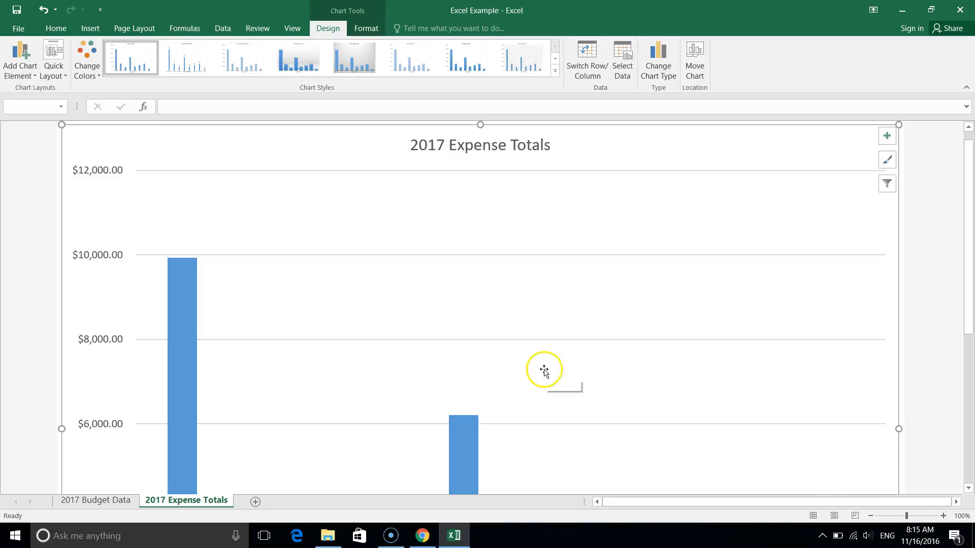
pyautogui.click(961, 515)
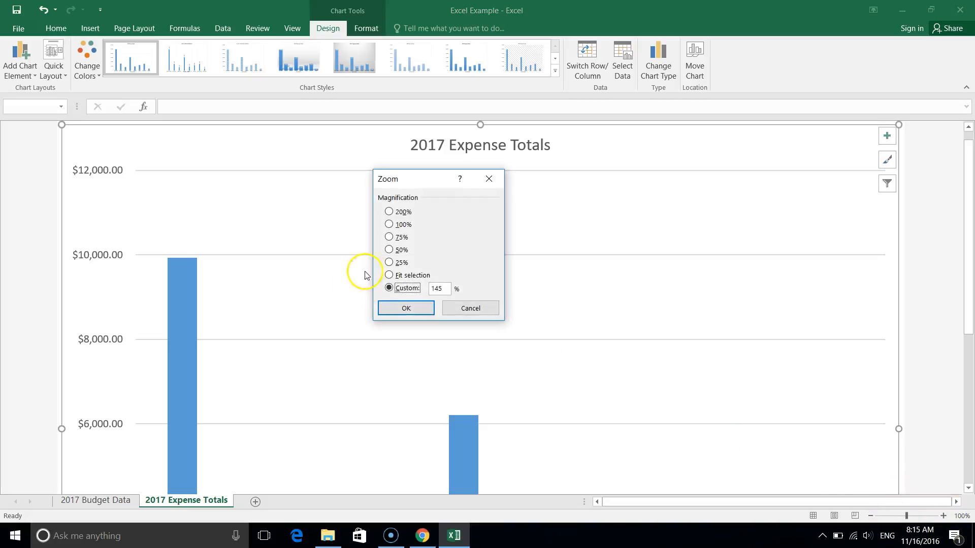
pyautogui.click(389, 224)
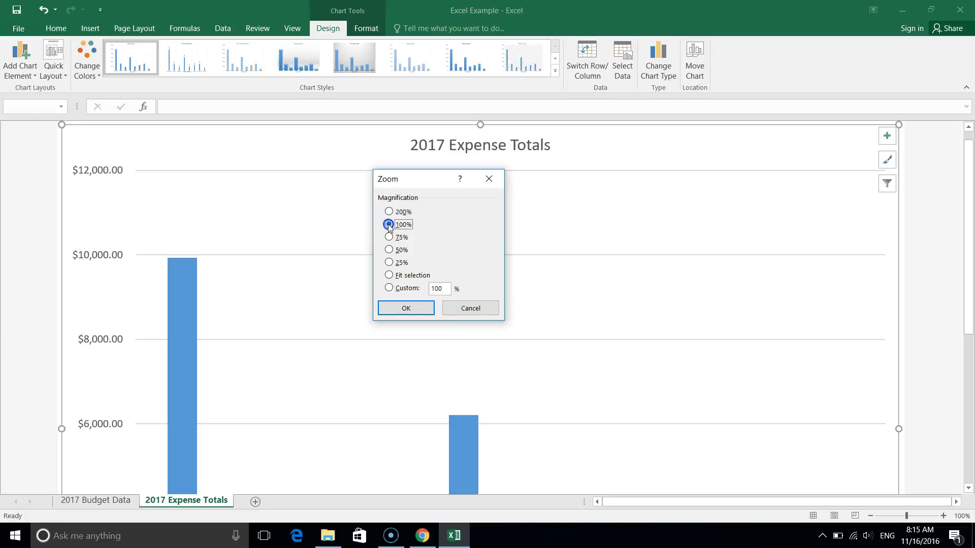
pyautogui.click(402, 307)
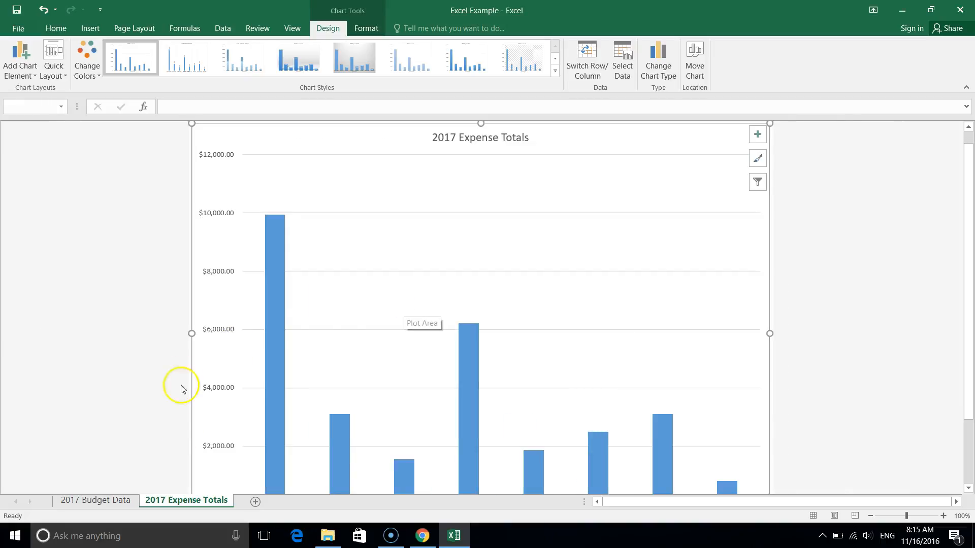
pyautogui.click(115, 446)
# Insert a clustered column chart on 2017 Budget Data from the expense names A14:A22 and their totals O15:O22.
pyautogui.click(105, 498)
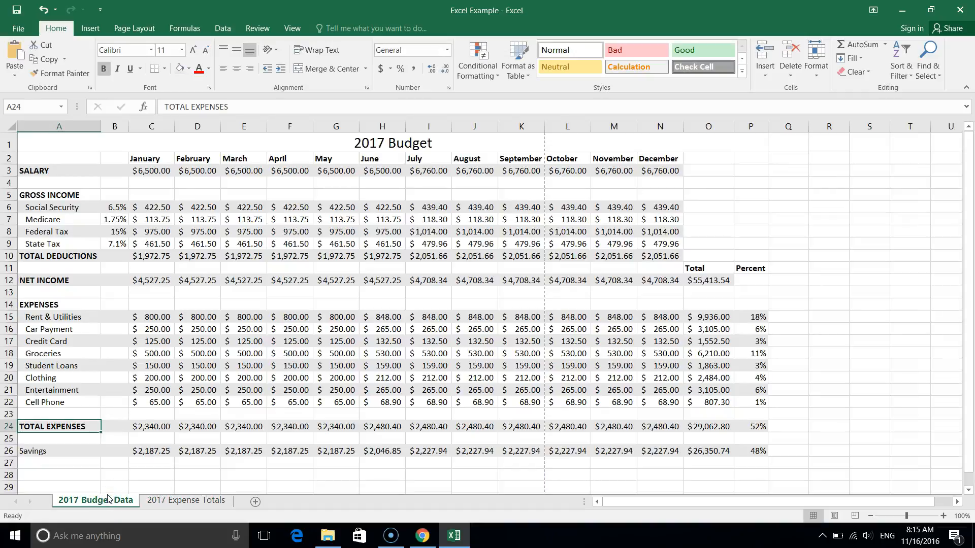
pyautogui.moveTo(70, 304); pyautogui.dragTo(72, 403)
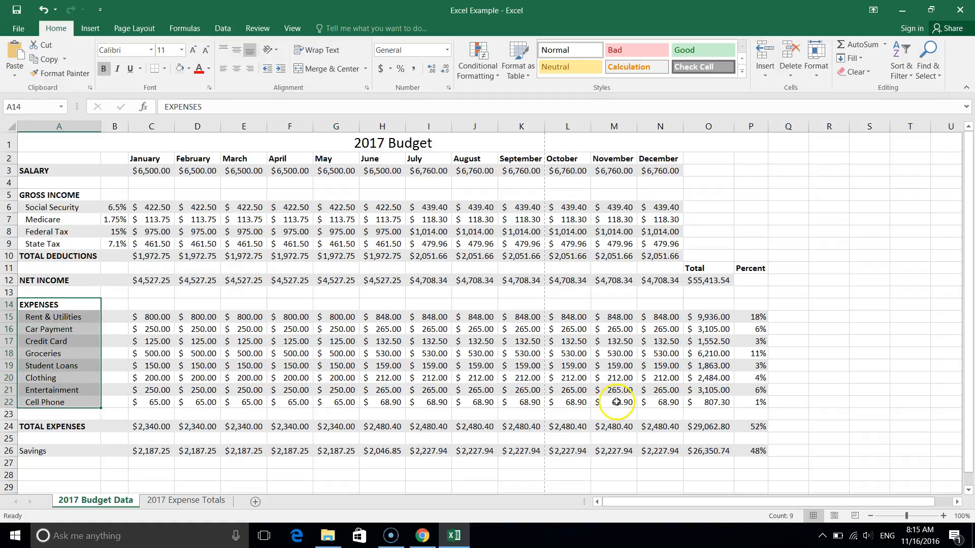
pyautogui.moveTo(707, 318); pyautogui.dragTo(708, 405)
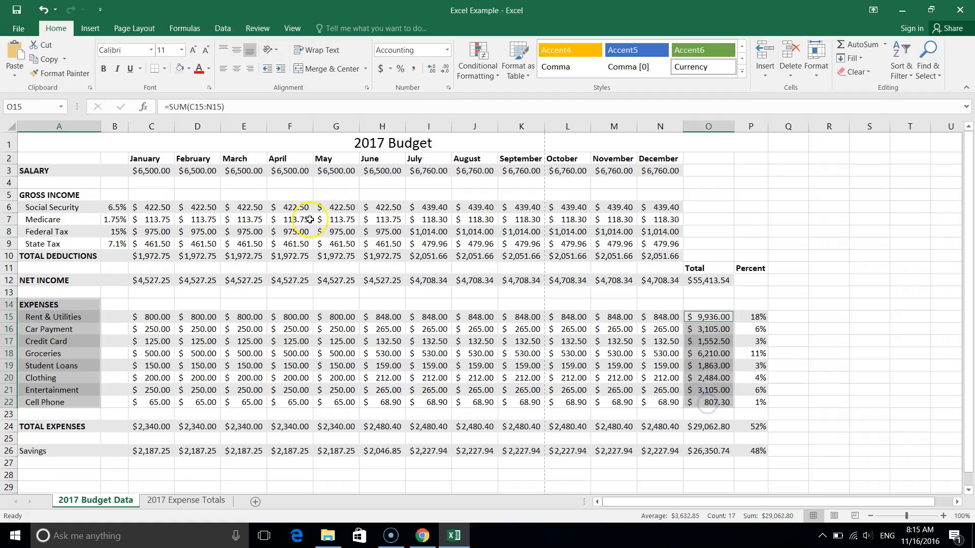
pyautogui.click(91, 29)
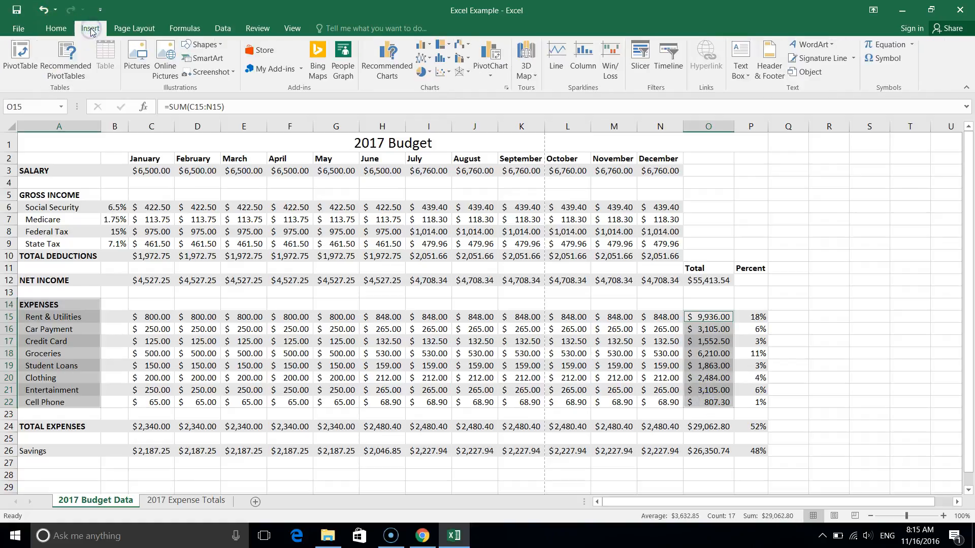
pyautogui.click(404, 70)
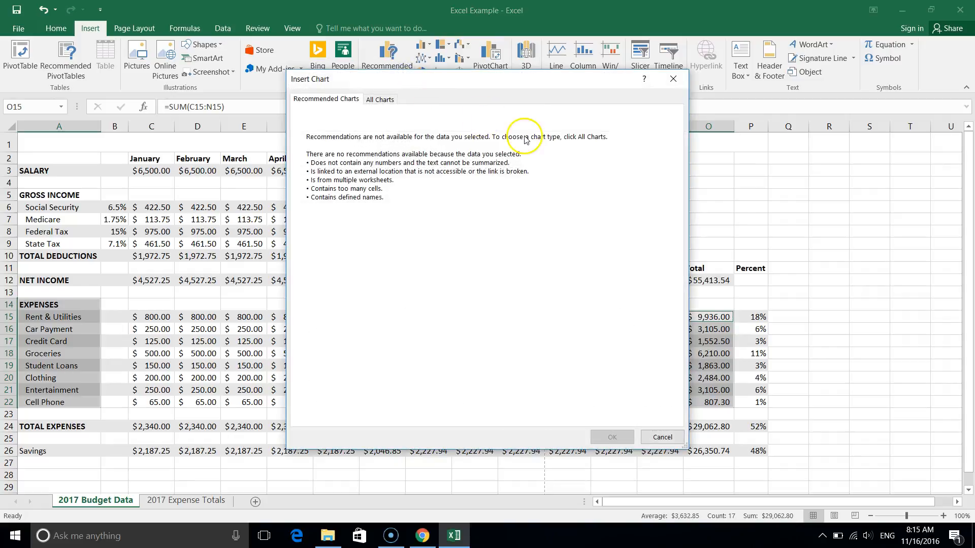
pyautogui.moveTo(531, 81); pyautogui.dragTo(409, 63)
pyautogui.click(264, 83)
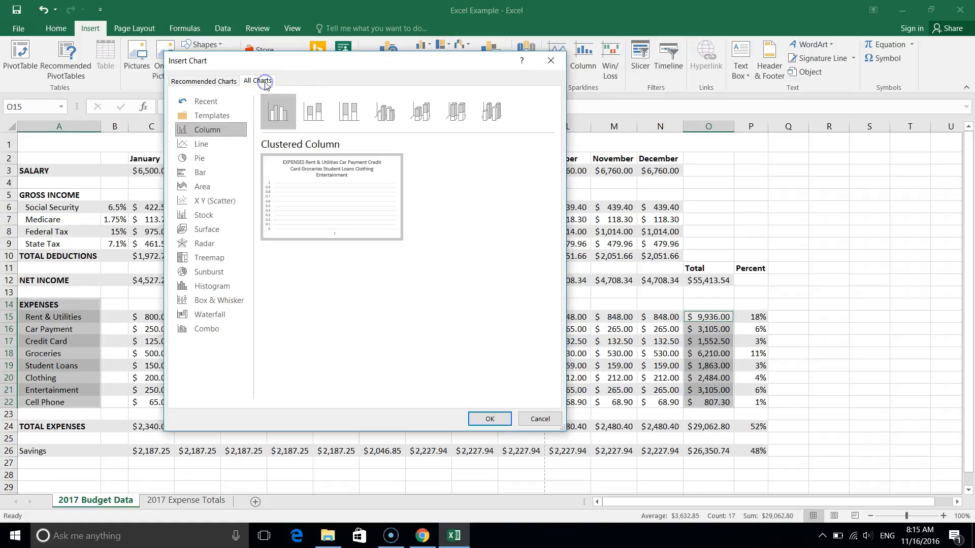
pyautogui.click(287, 121)
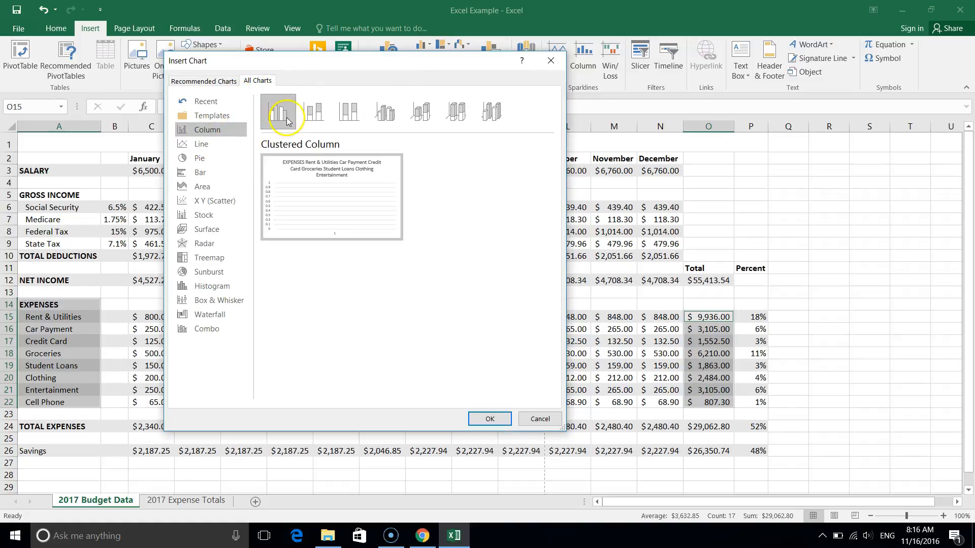
pyautogui.click(287, 121)
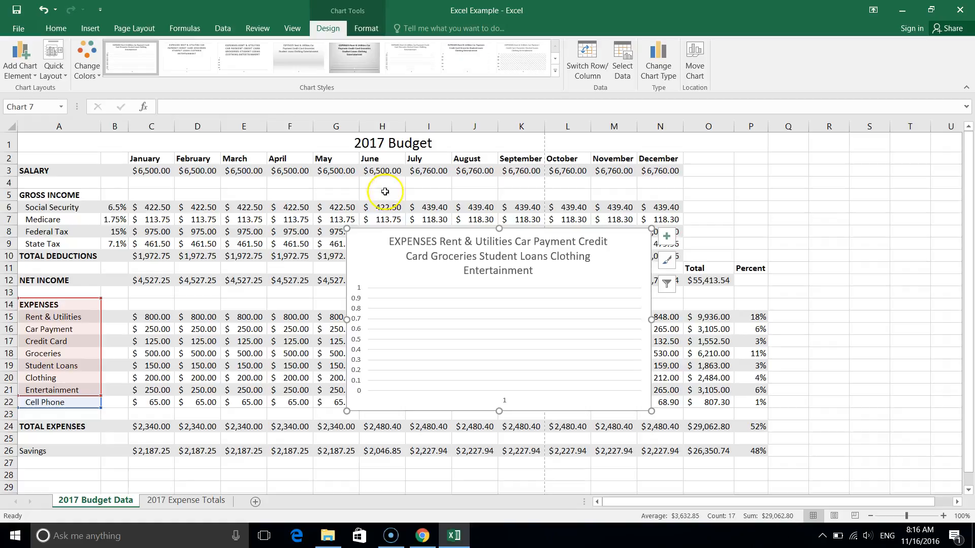
# Move the new column chart up over the top budget rows and enlarge it across to column O and down to row 25.
pyautogui.moveTo(376, 245); pyautogui.dragTo(234, 154)
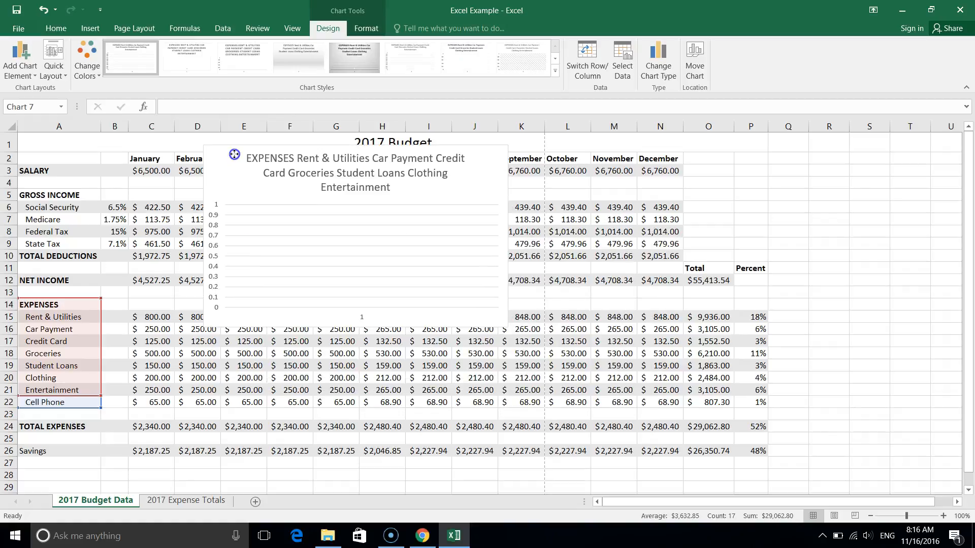
pyautogui.click(328, 303)
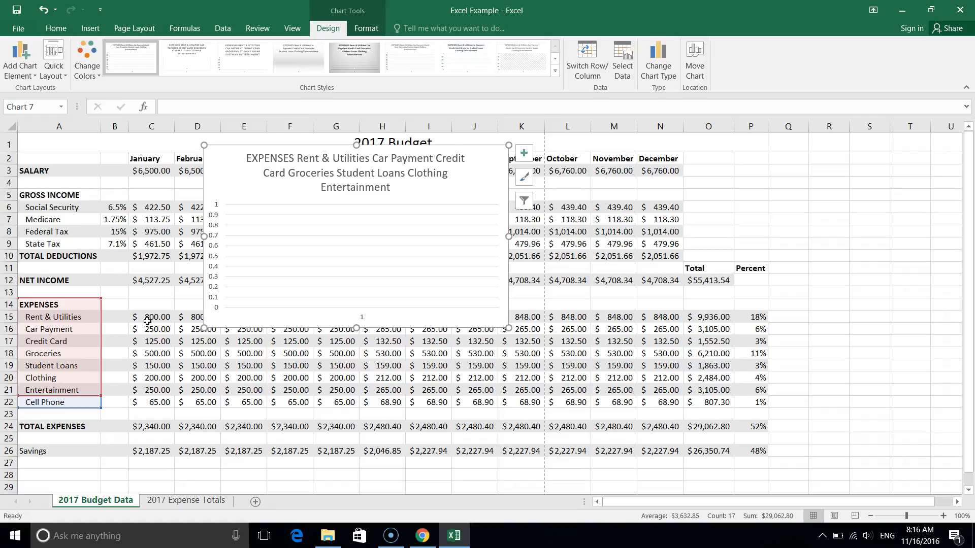
pyautogui.click(62, 305)
pyautogui.moveTo(62, 304); pyautogui.dragTo(66, 402)
pyautogui.moveTo(720, 316); pyautogui.dragTo(710, 402)
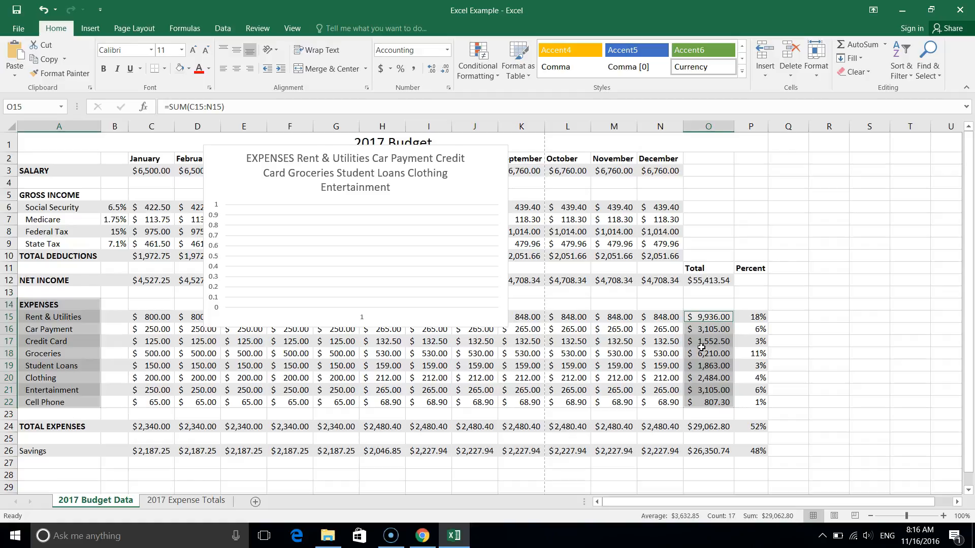
pyautogui.click(463, 178)
pyautogui.click(487, 180)
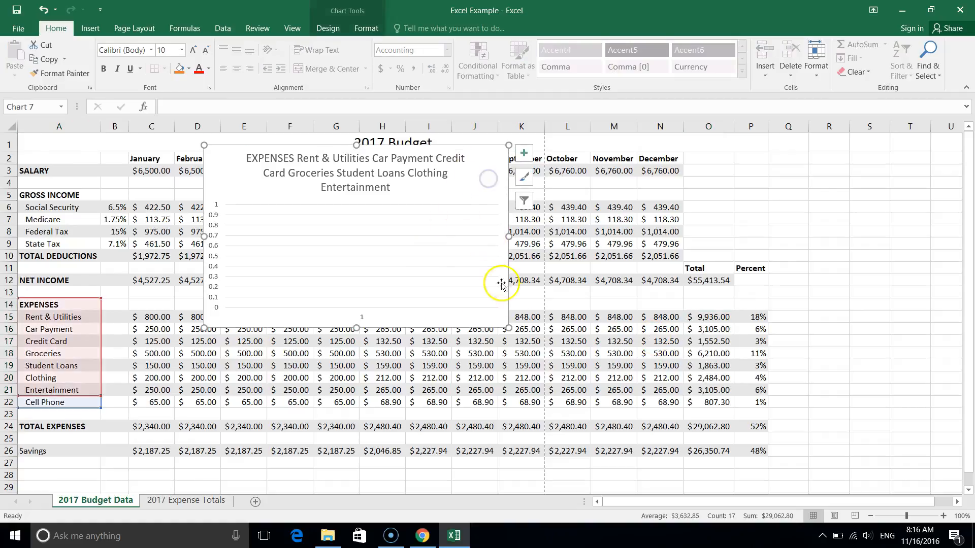
pyautogui.moveTo(509, 328); pyautogui.dragTo(699, 439)
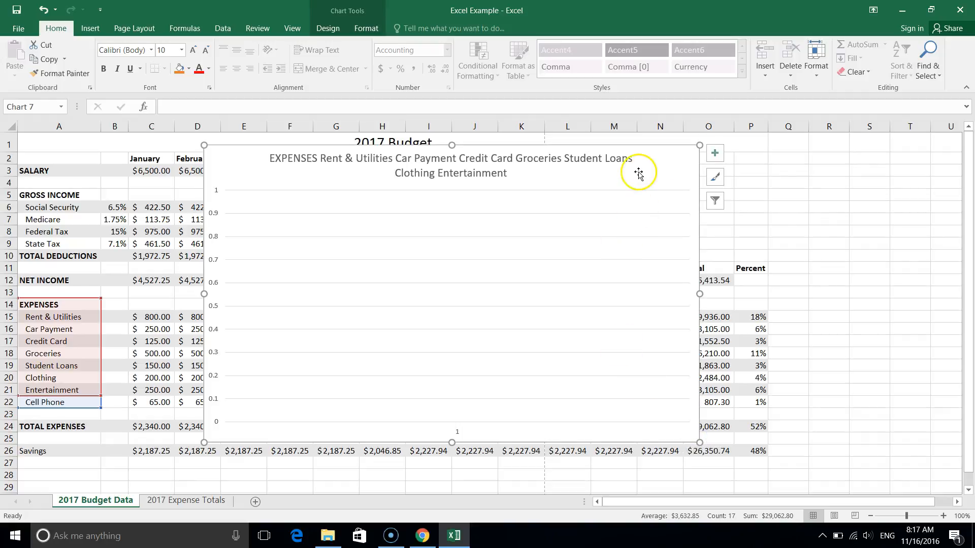
# Examine the data range, legend series and horizontal axis labels in the column chart's data source.
pyautogui.doubleClick(660, 175)
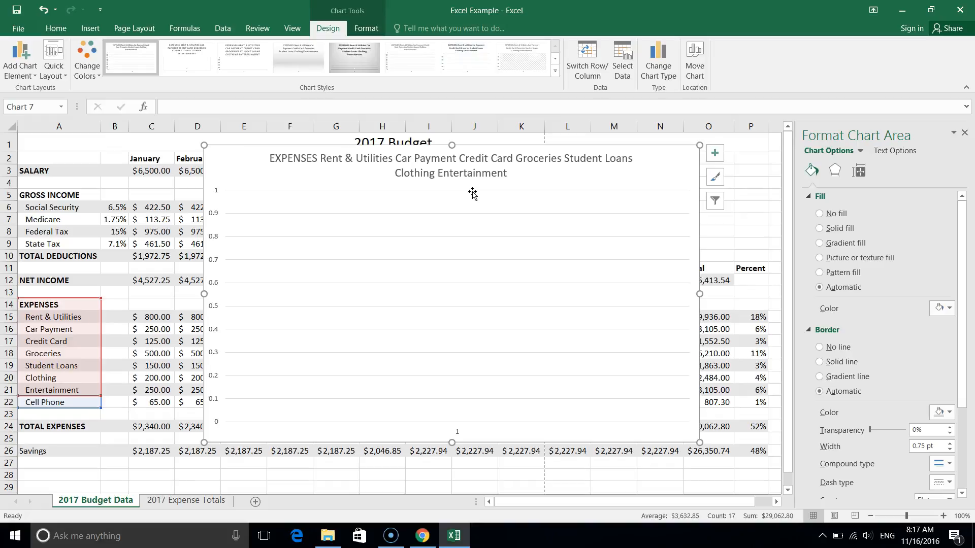
pyautogui.click(623, 76)
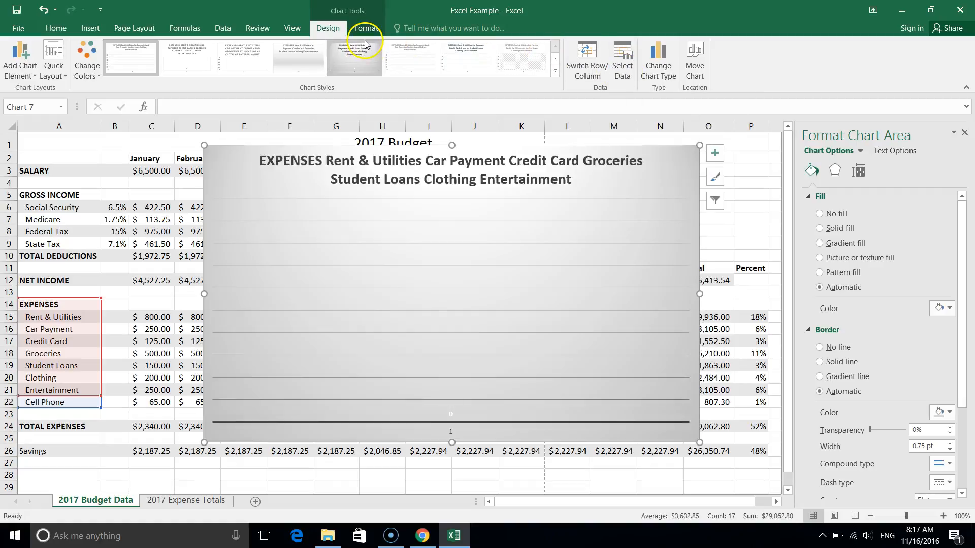
pyautogui.click(629, 71)
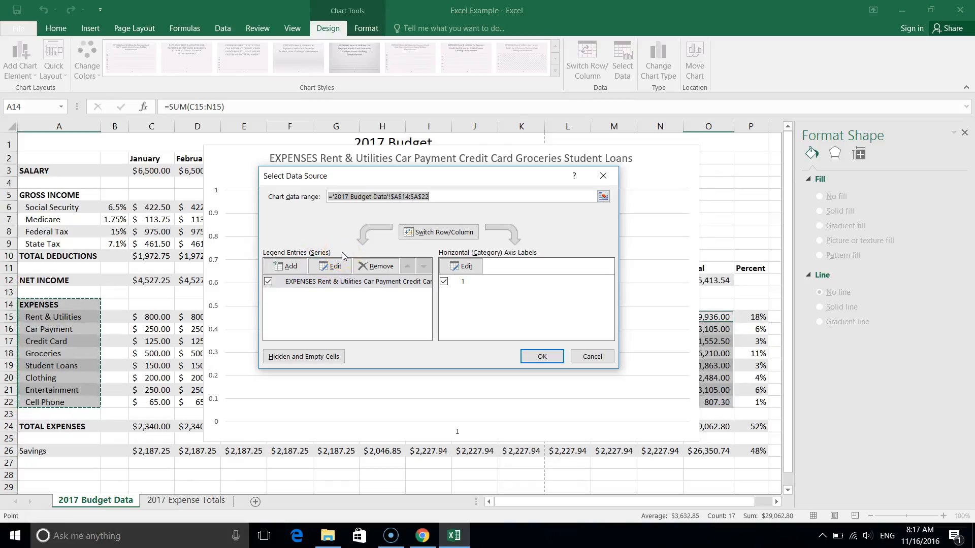
pyautogui.click(326, 282)
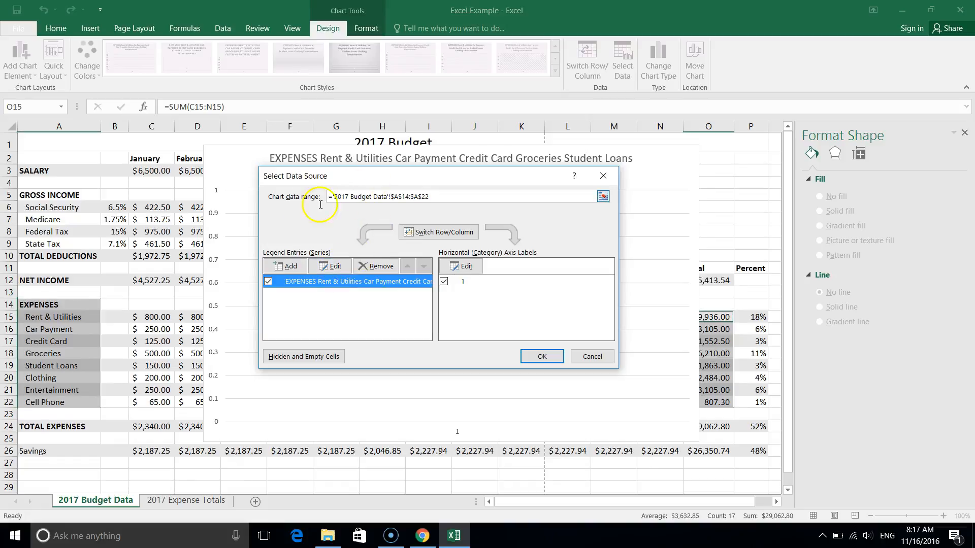
pyautogui.click(313, 289)
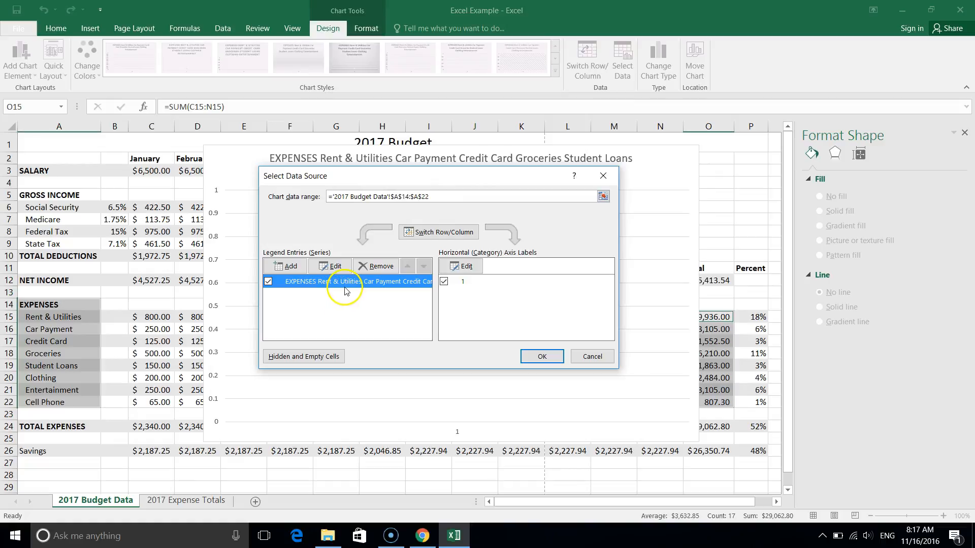
pyautogui.click(476, 283)
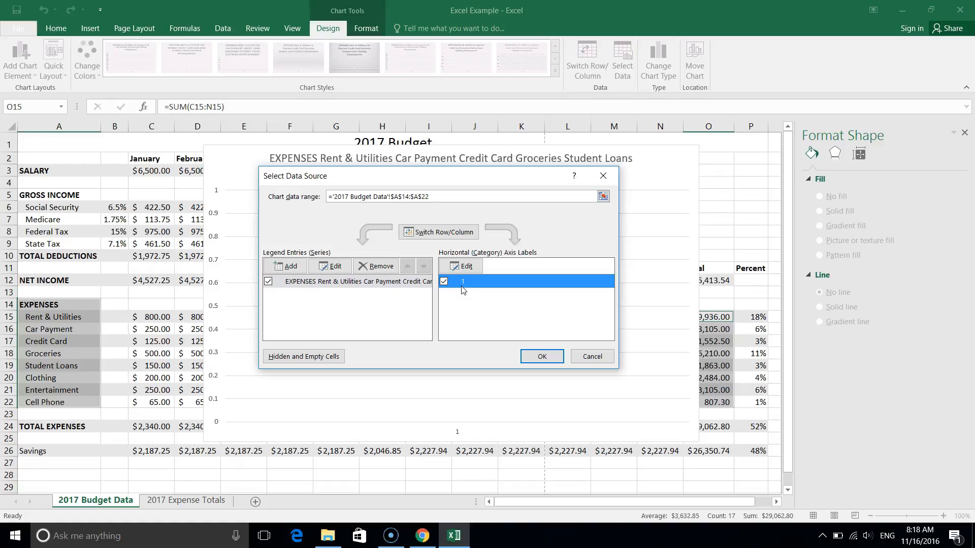
pyautogui.click(328, 267)
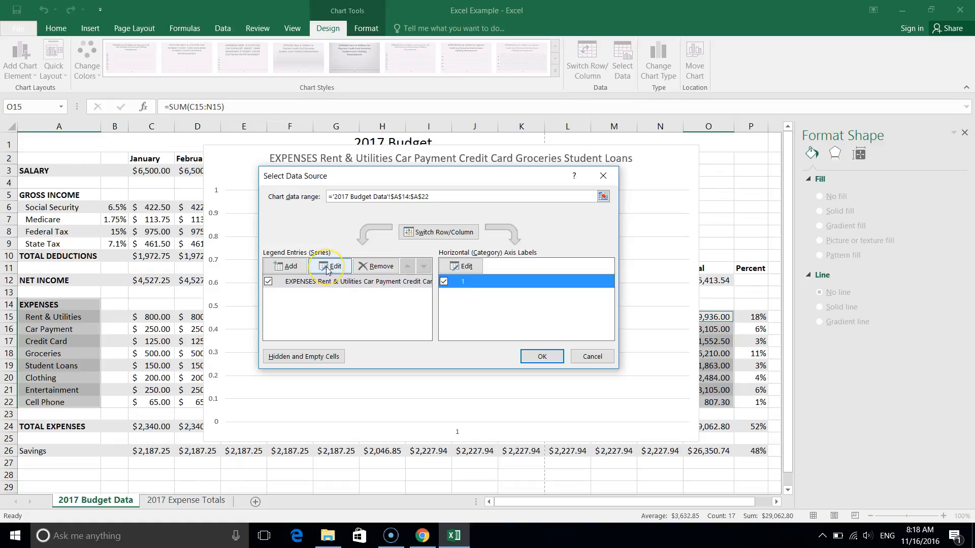
pyautogui.click(319, 265)
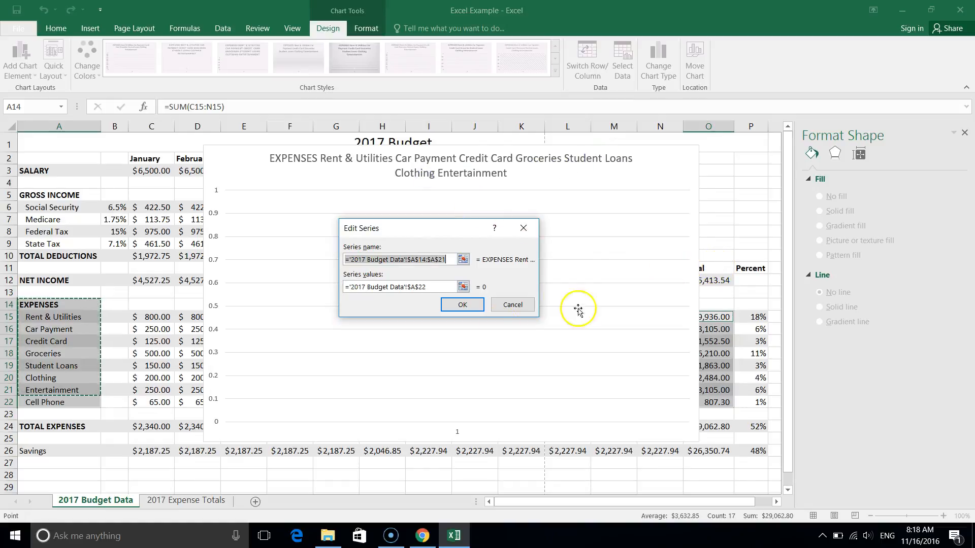
pyautogui.click(507, 303)
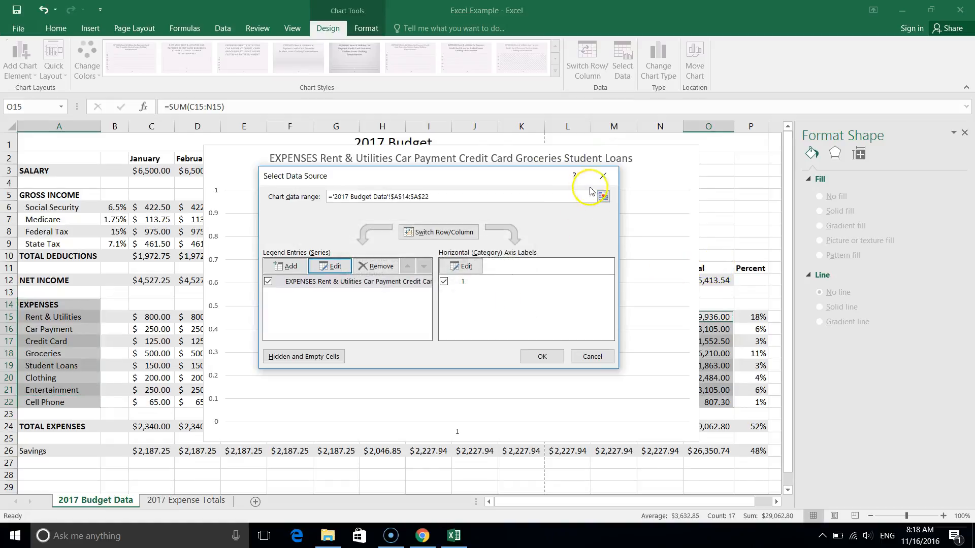
pyautogui.click(592, 356)
# Move the chart clear of the Total column and set its series name to the Total heading in cell O11.
pyautogui.moveTo(659, 184); pyautogui.dragTo(582, 173)
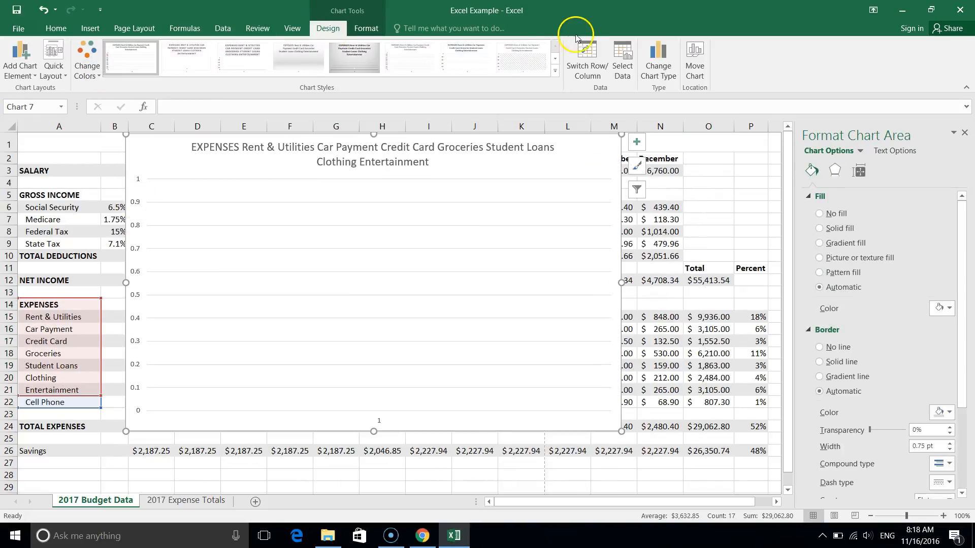
pyautogui.click(615, 52)
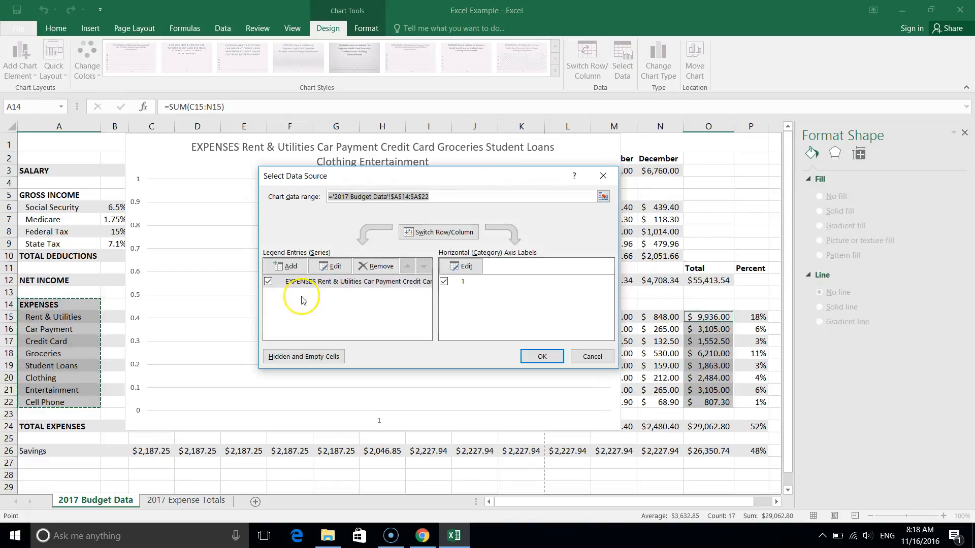
pyautogui.click(328, 267)
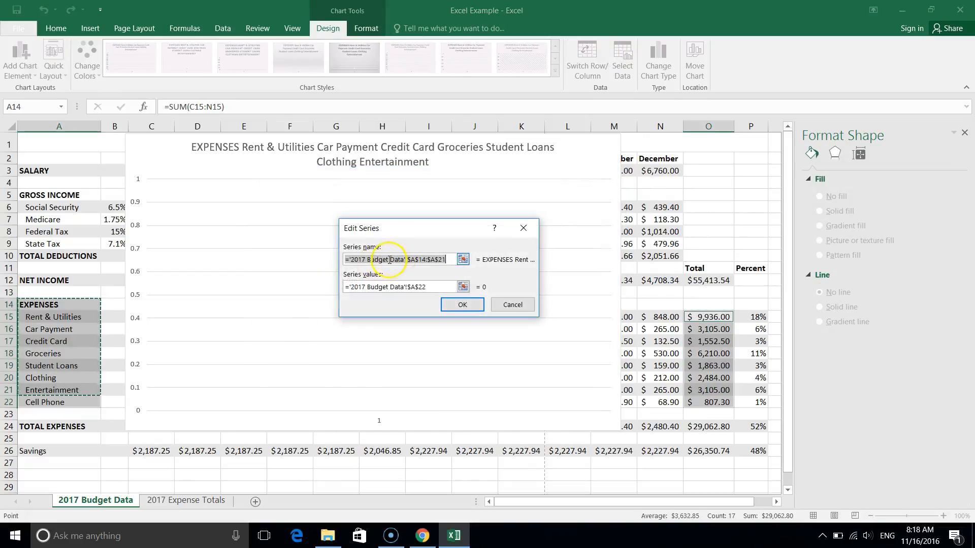
pyautogui.click(692, 266)
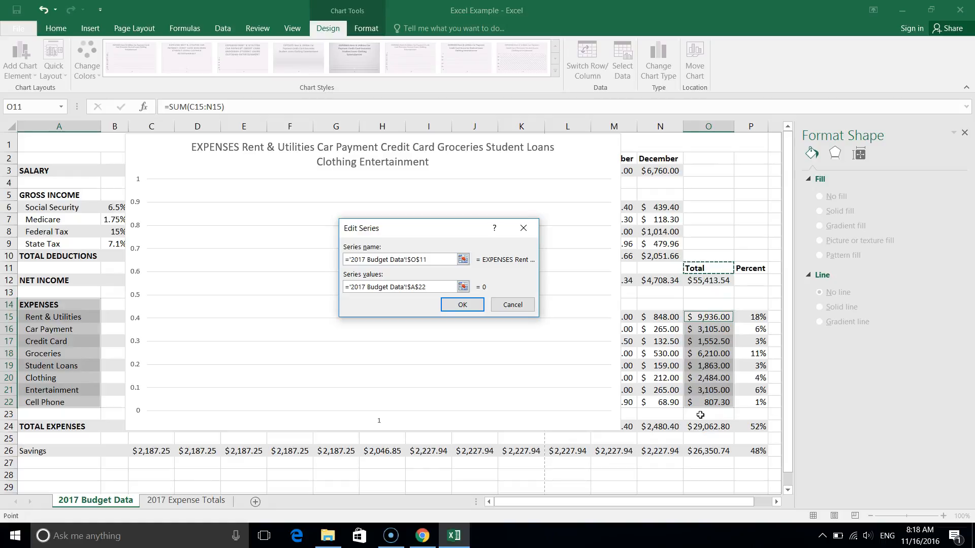
# Replace the column chart's series values with the expense totals in O15:O22.
pyautogui.click(437, 287)
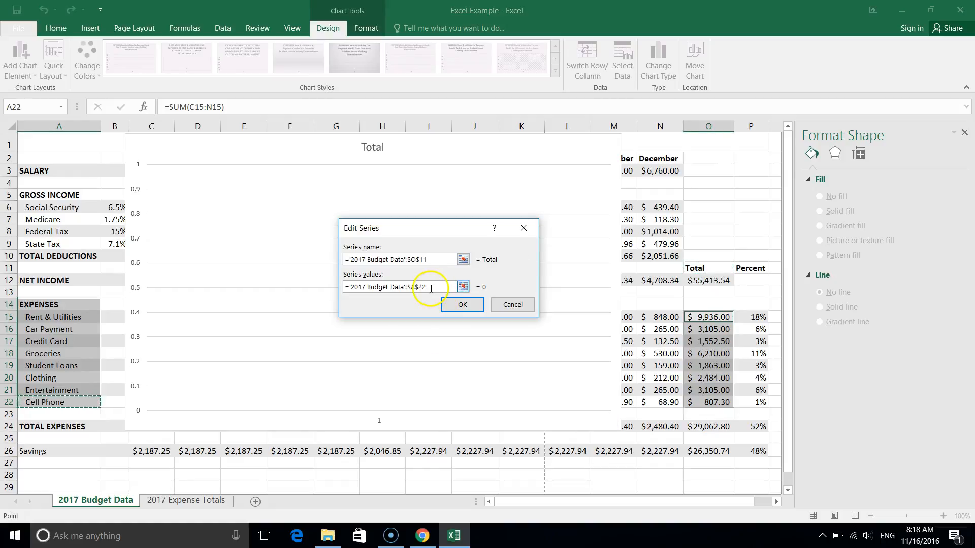
pyautogui.moveTo(437, 288); pyautogui.dragTo(304, 285)
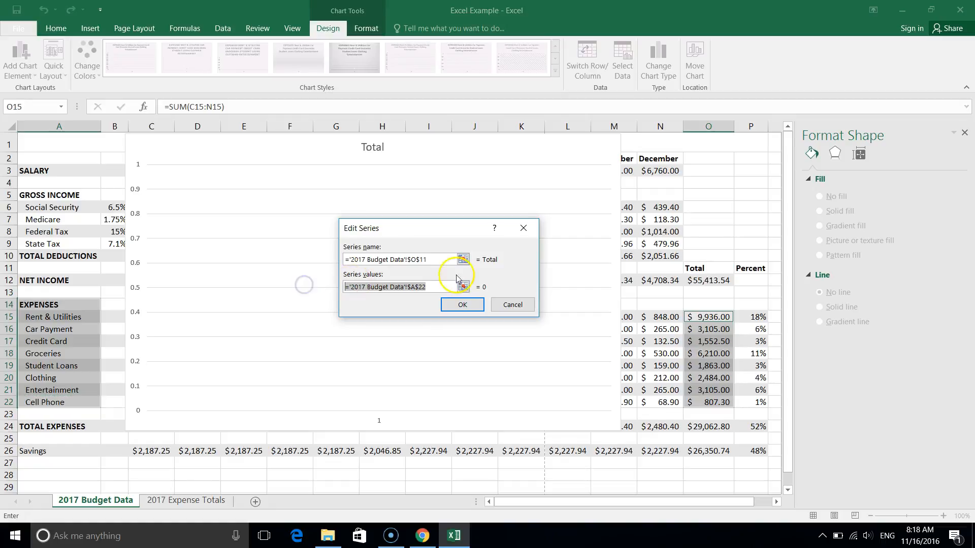
pyautogui.click(463, 288)
pyautogui.click(463, 288)
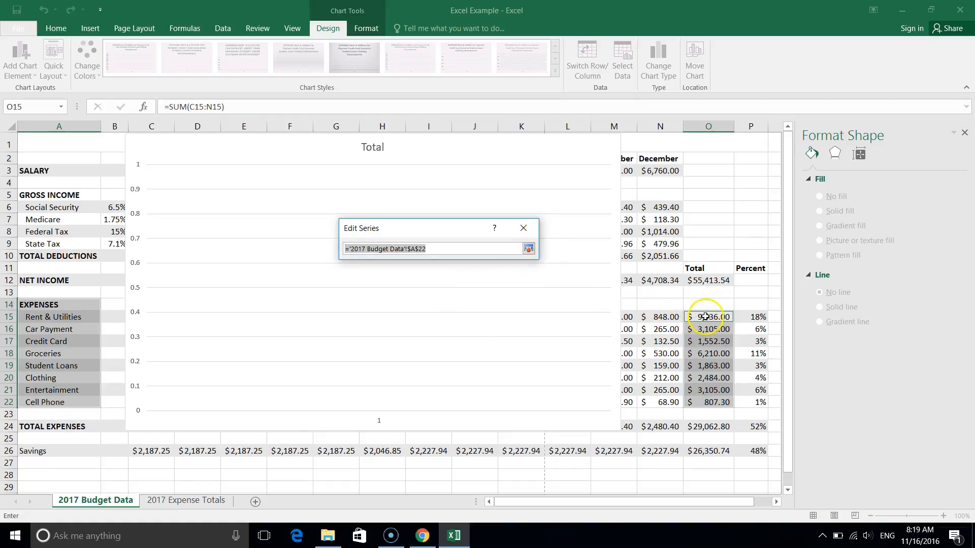
pyautogui.moveTo(705, 316); pyautogui.dragTo(707, 337)
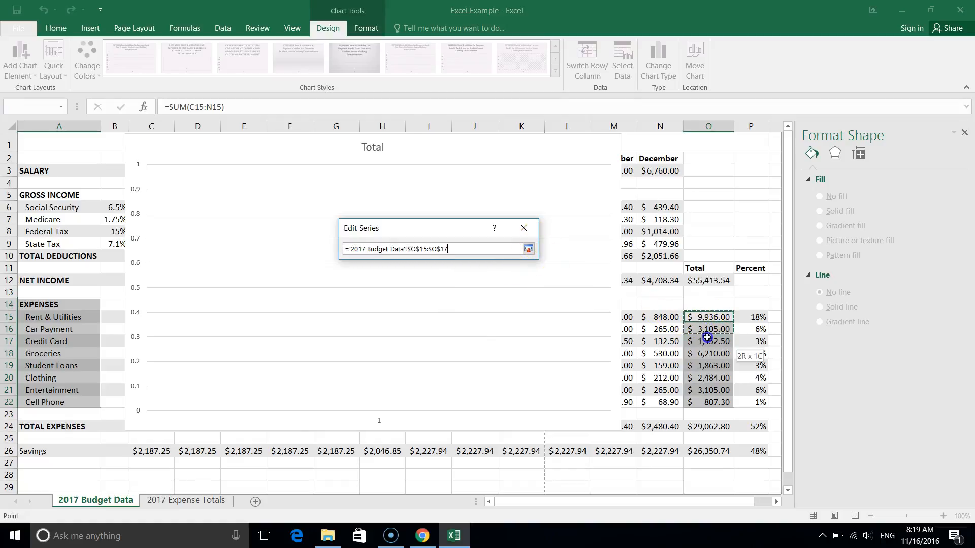
pyautogui.click(528, 249)
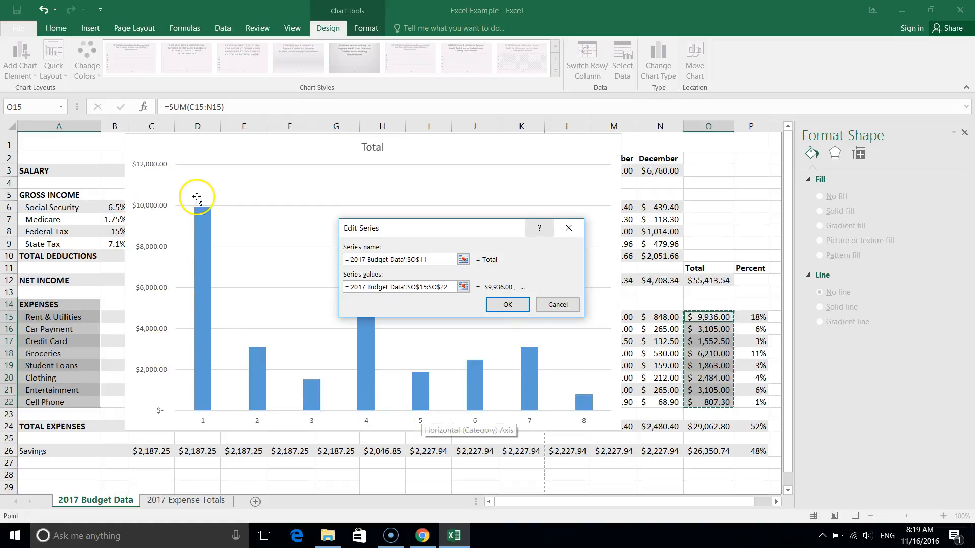
pyautogui.moveTo(203, 385)
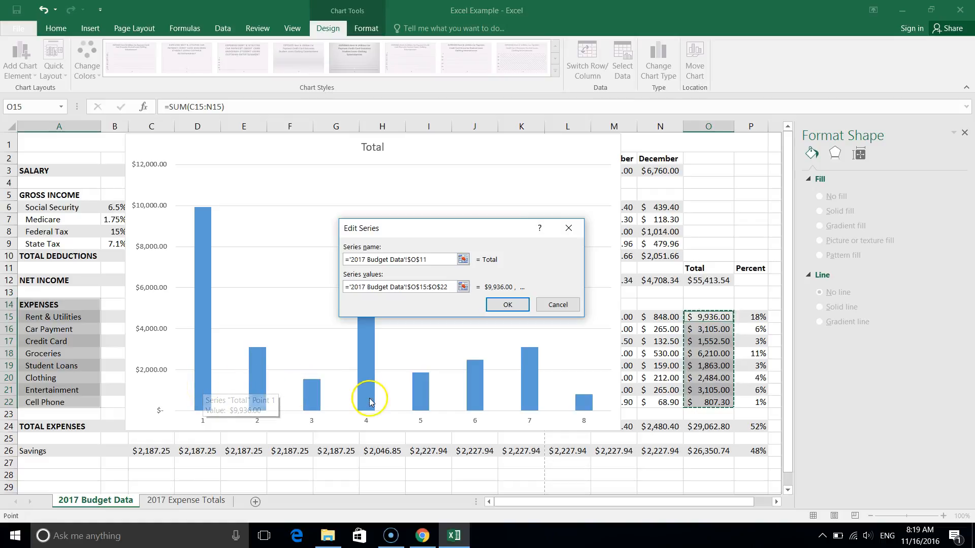
pyautogui.click(508, 304)
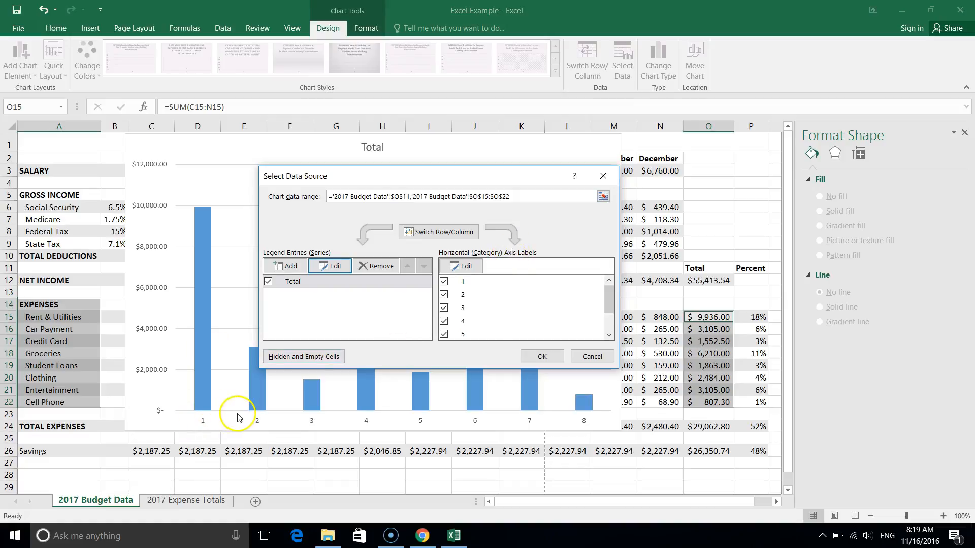
# Set the column chart's horizontal axis labels to the expense names in A15:A22 and apply the data source changes.
pyautogui.click(466, 267)
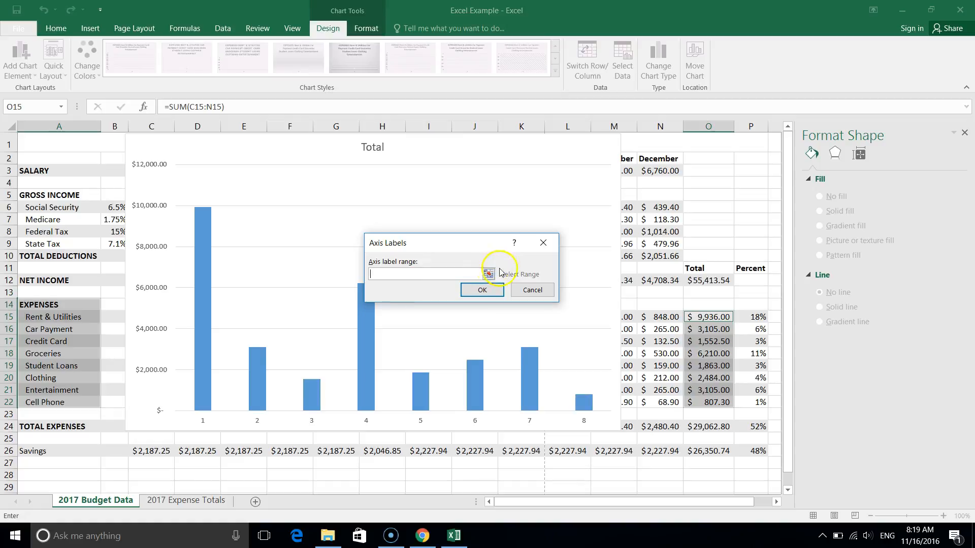
pyautogui.click(493, 274)
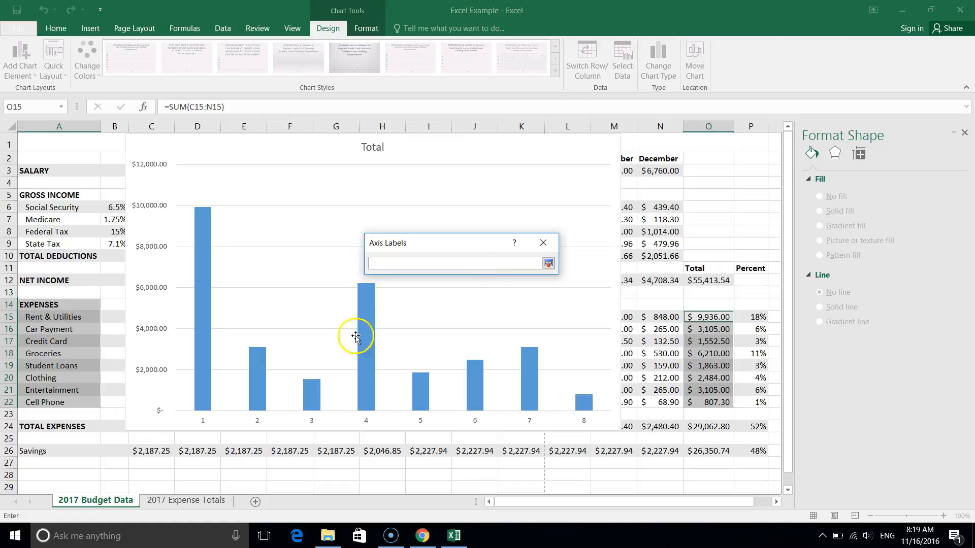
pyautogui.moveTo(54, 317); pyautogui.dragTo(48, 404)
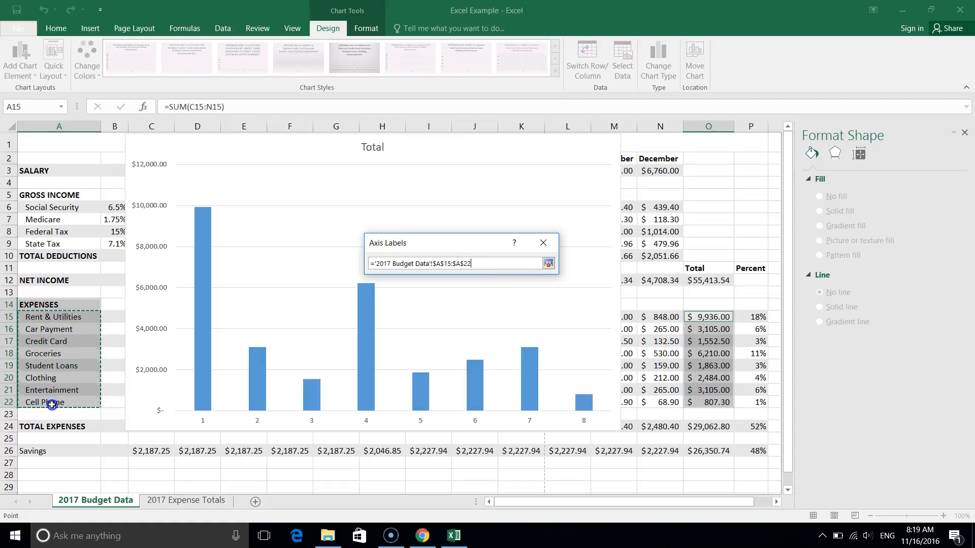
pyautogui.click(548, 264)
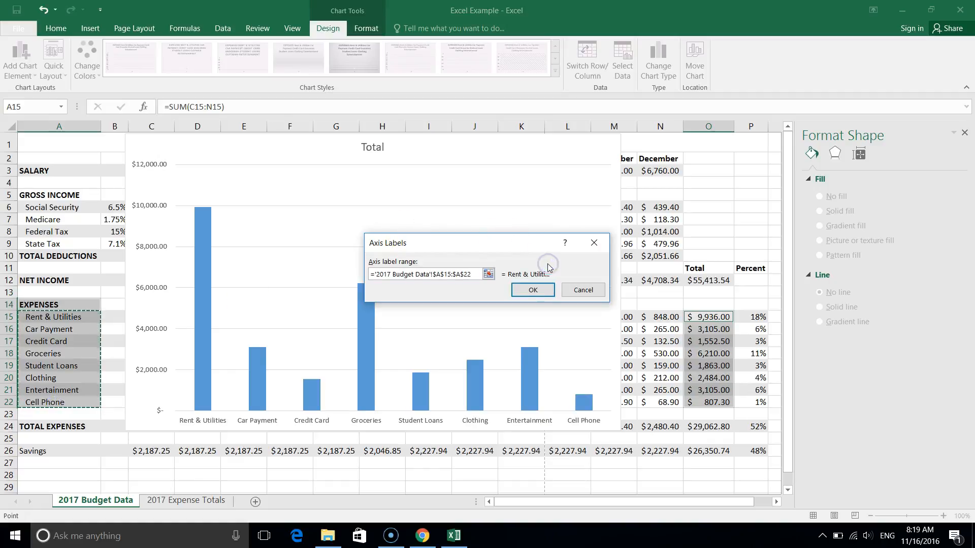
pyautogui.click(532, 290)
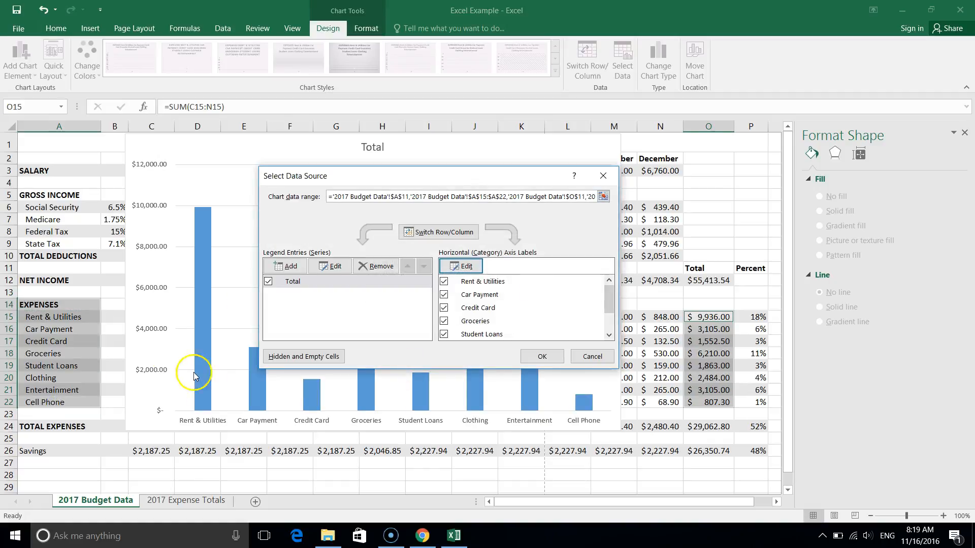
pyautogui.click(541, 356)
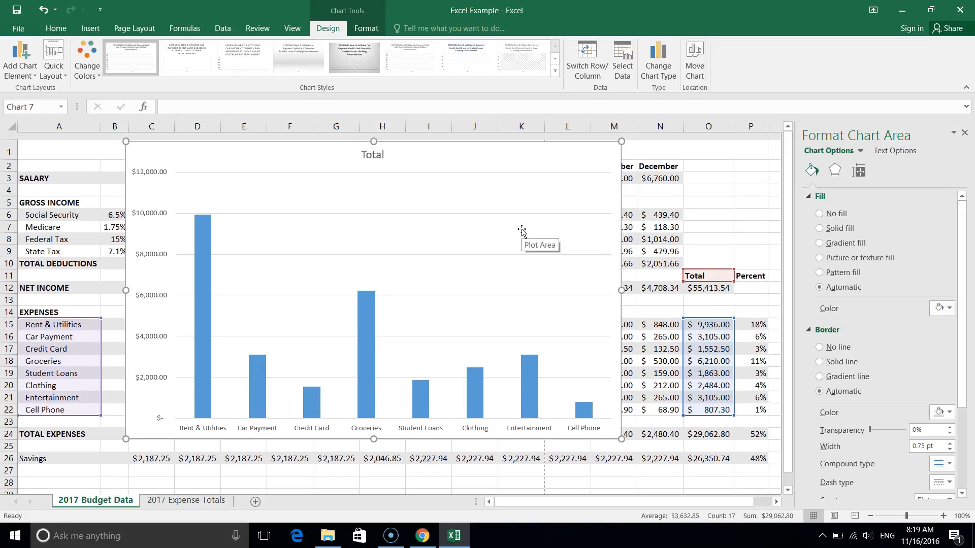
# Delete the Total title from the column chart and undo the deletion.
pyautogui.click(213, 238)
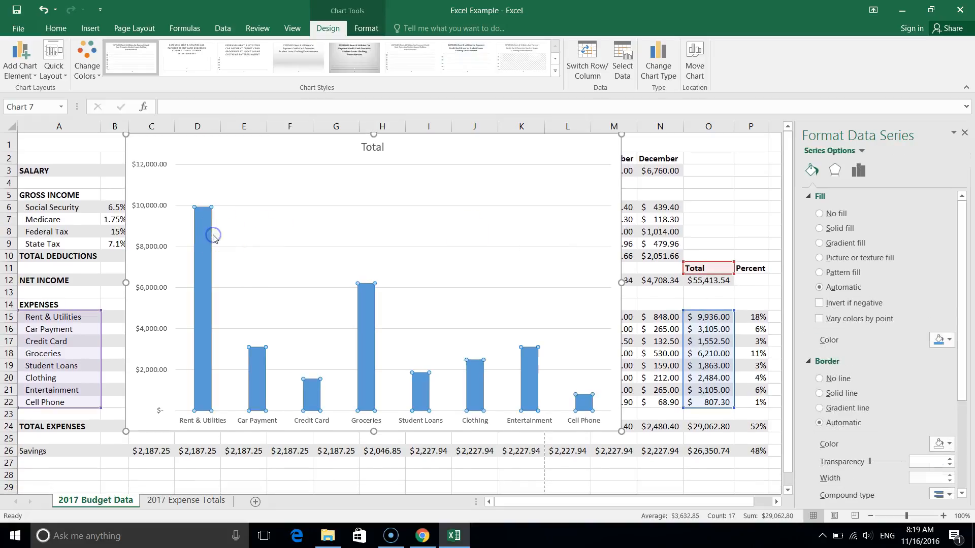
pyautogui.click(146, 152)
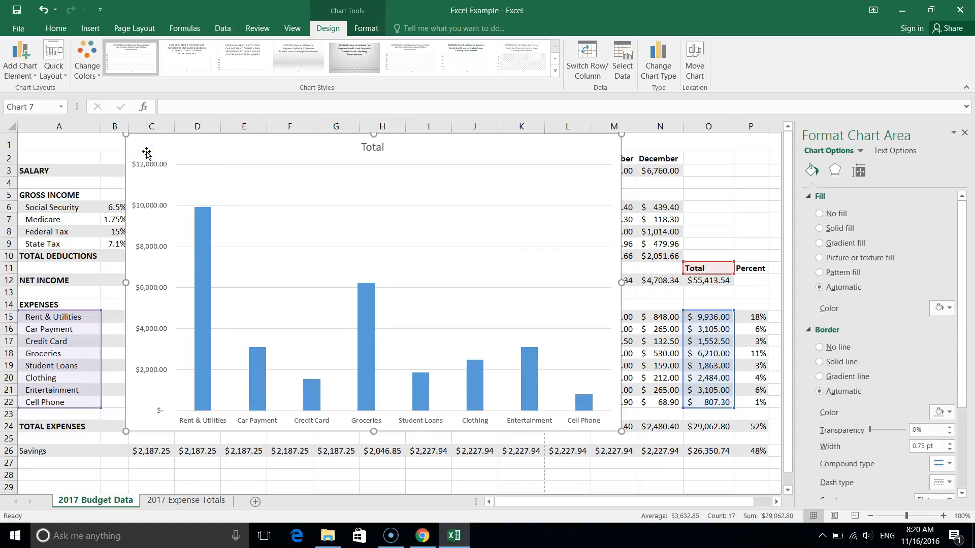
pyautogui.click(359, 148)
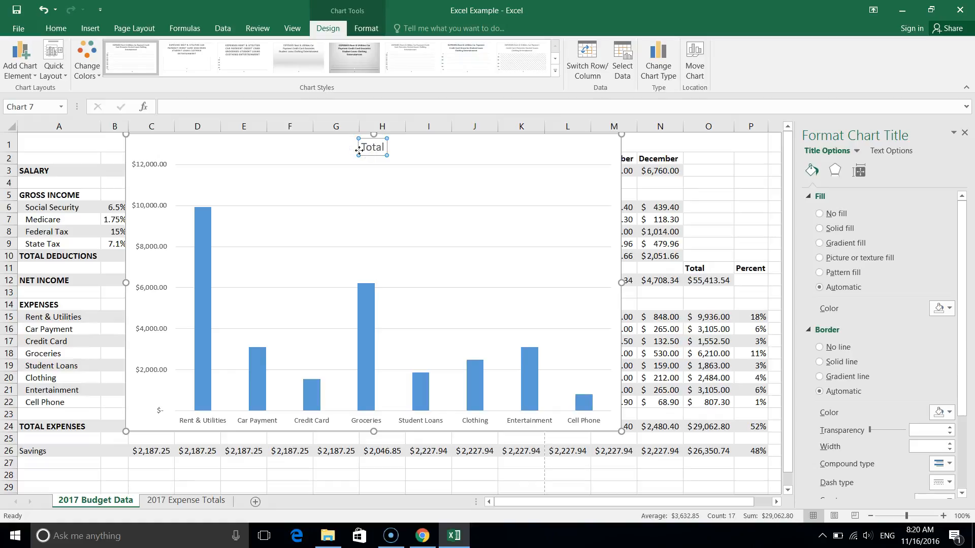
pyautogui.press('Delete')
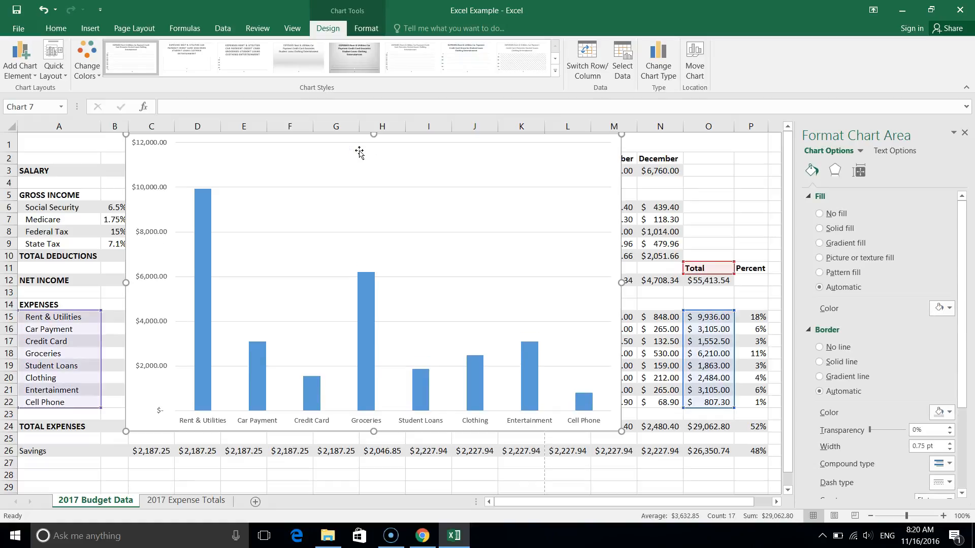
pyautogui.hotkey('ctrl', 'z')
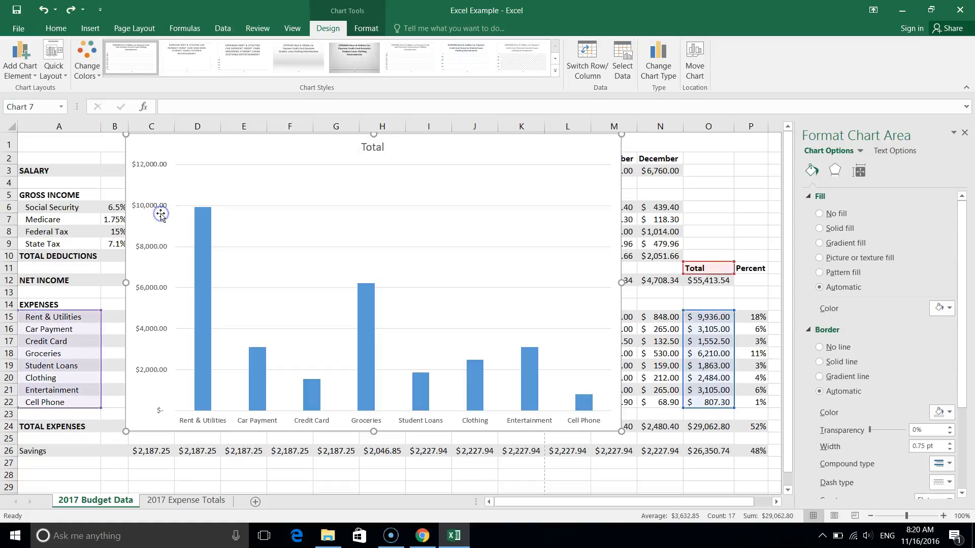
# Delete the whole demonstration column chart from the 2017 Budget Data sheet.
pyautogui.click(163, 210)
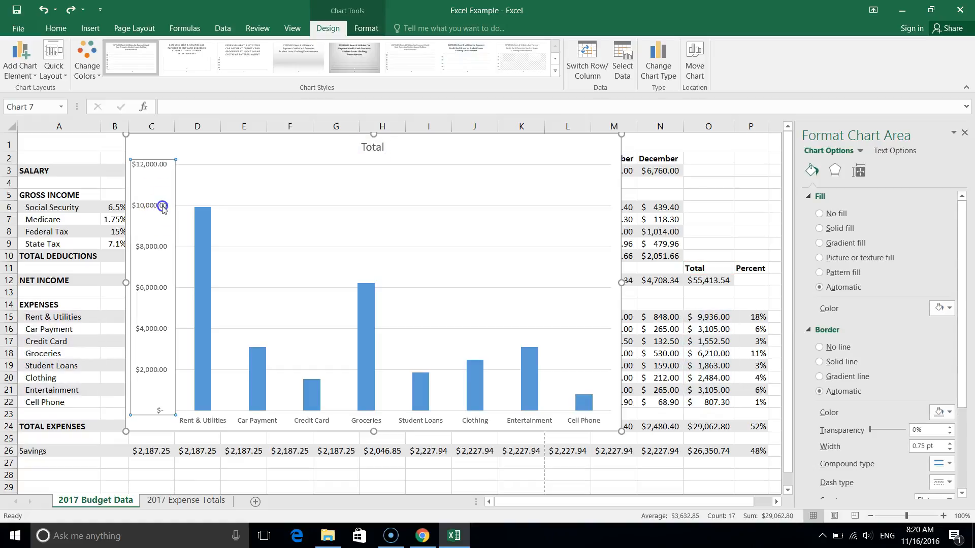
pyautogui.click(137, 150)
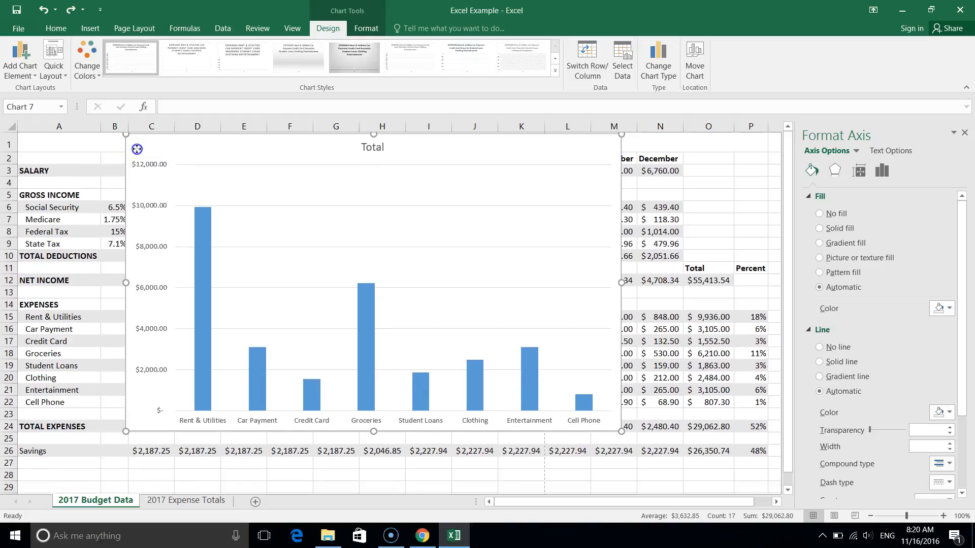
pyautogui.press('Delete')
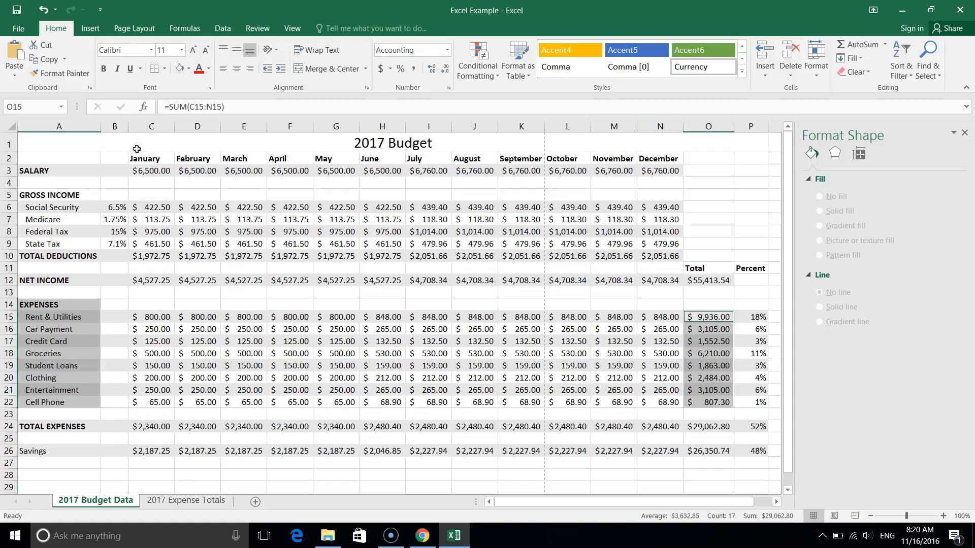
# Check the assignment PDF in Chrome and insert a 3-D pie chart in Excel from expense names A15:A22 and September amounts K15:K22.
pyautogui.click(421, 537)
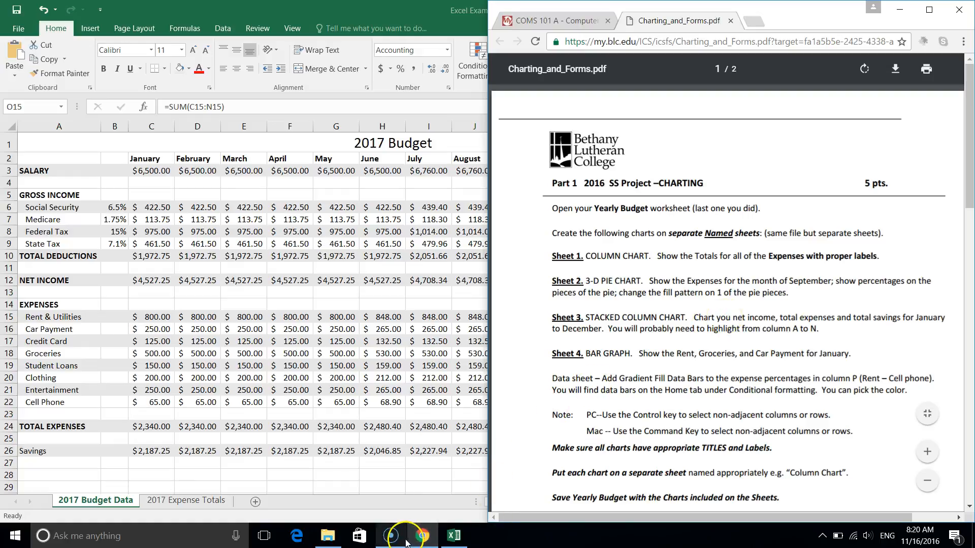
pyautogui.moveTo(406, 542)
pyautogui.click(413, 403)
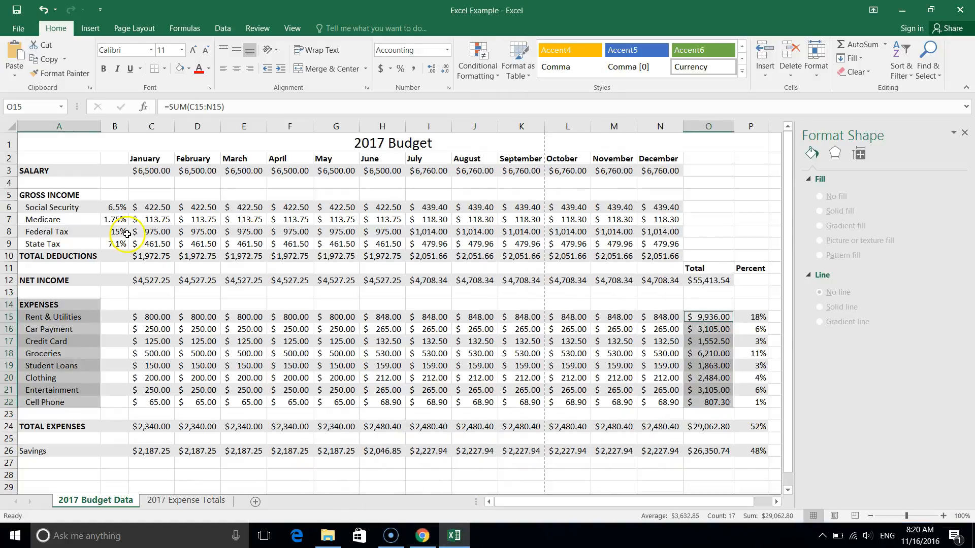
pyautogui.click(136, 239)
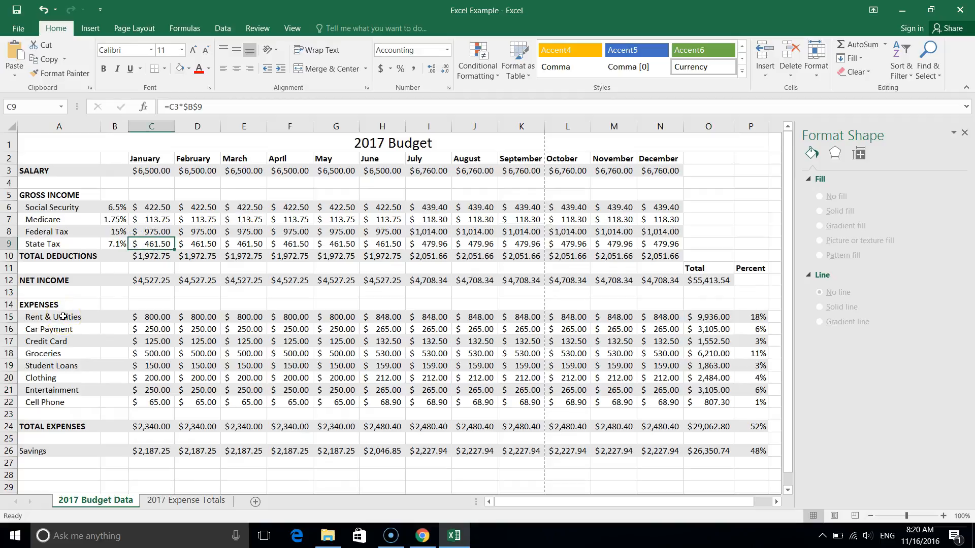
pyautogui.moveTo(63, 317); pyautogui.dragTo(61, 406)
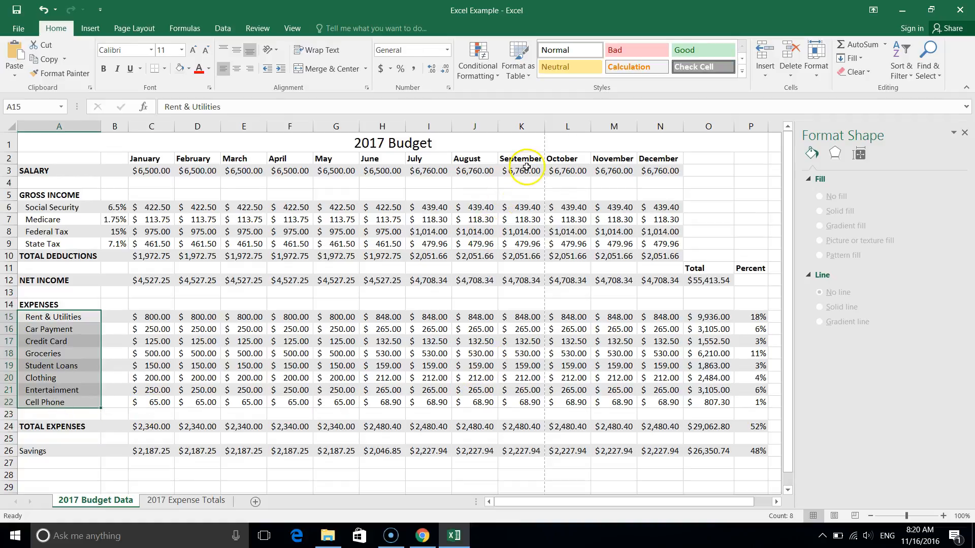
pyautogui.moveTo(522, 317); pyautogui.dragTo(515, 407)
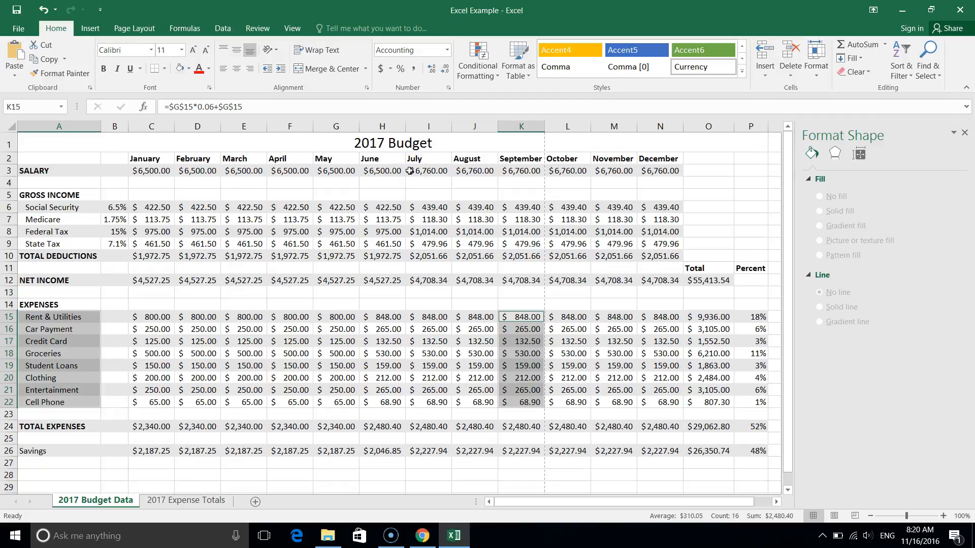
pyautogui.click(99, 28)
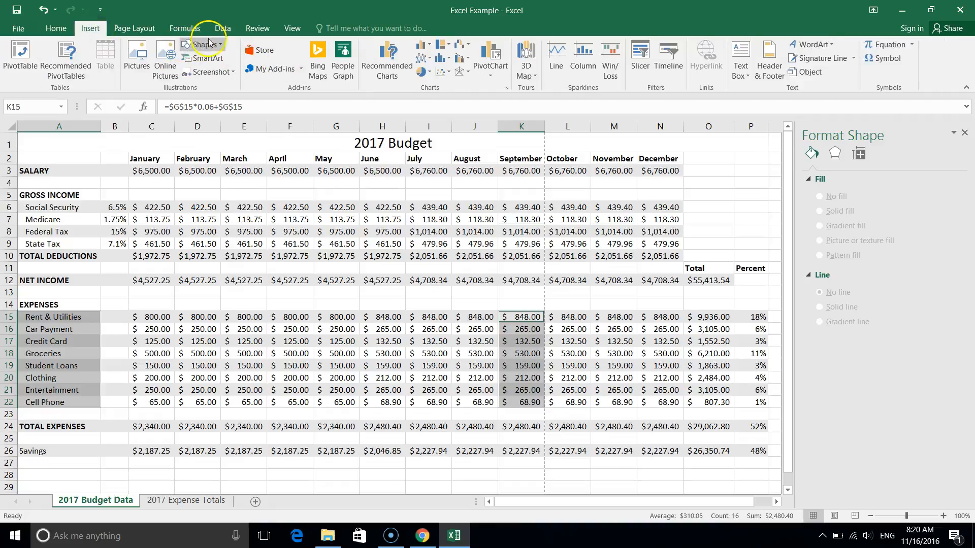
pyautogui.click(400, 53)
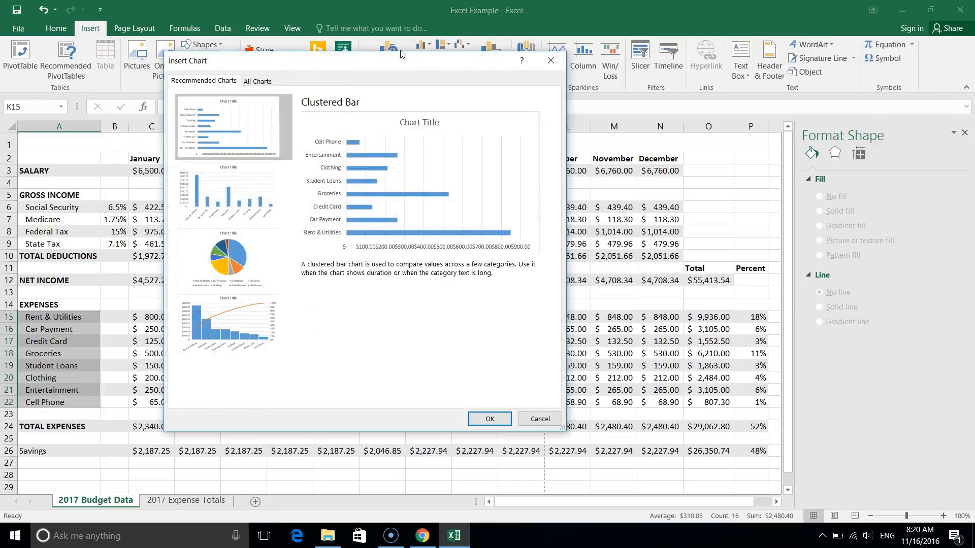
pyautogui.click(244, 288)
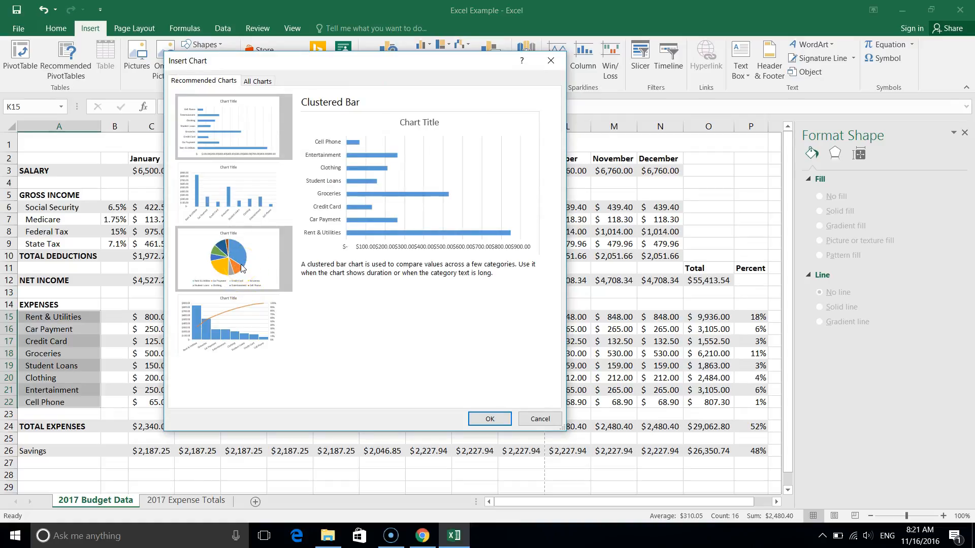
pyautogui.click(261, 82)
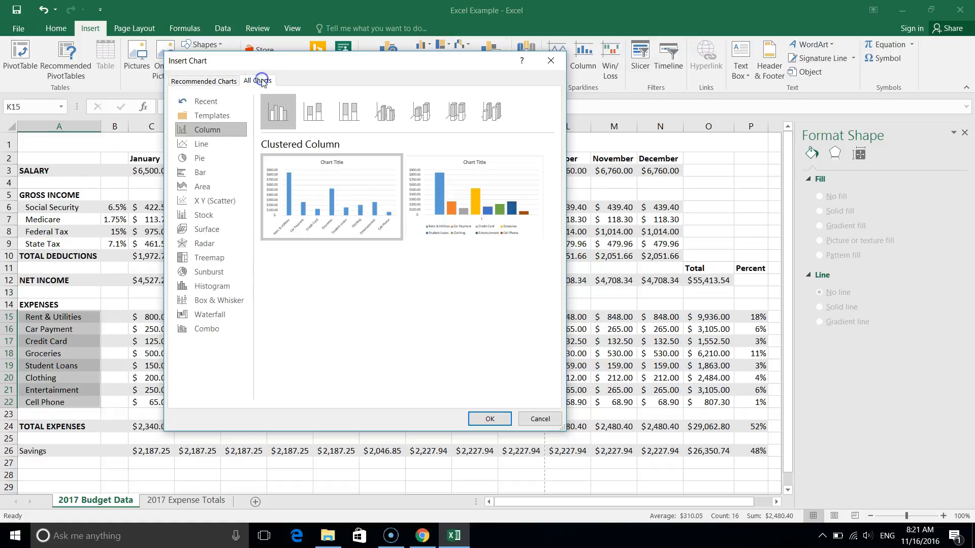
pyautogui.click(201, 160)
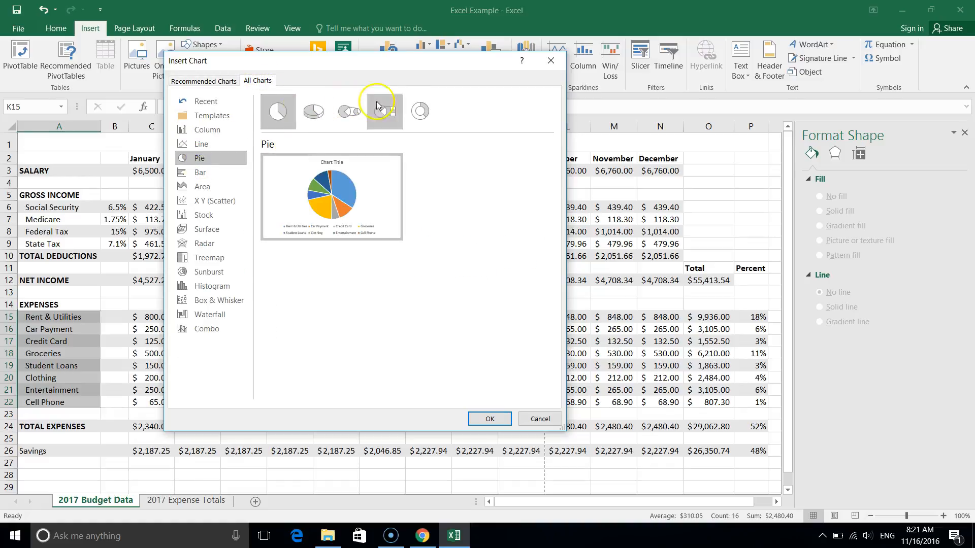
pyautogui.click(311, 110)
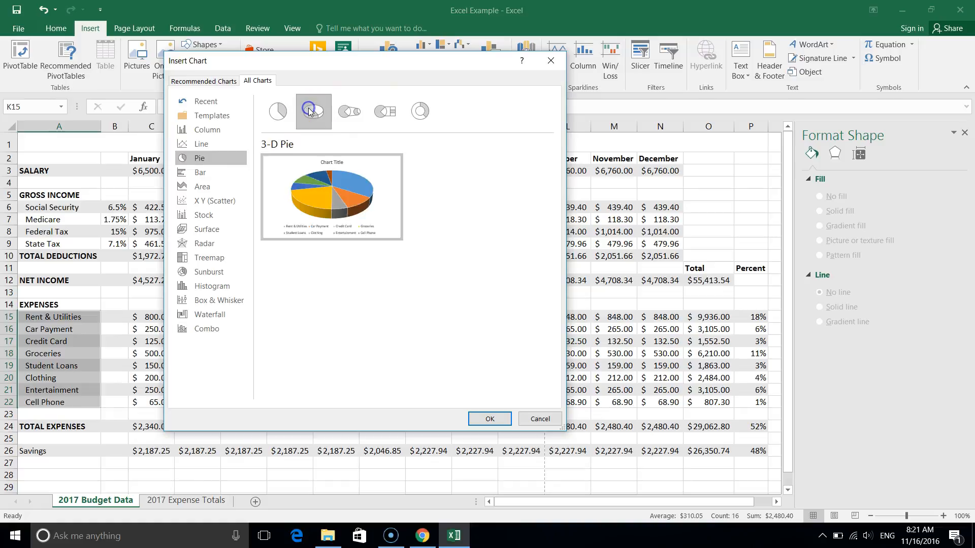
pyautogui.click(488, 418)
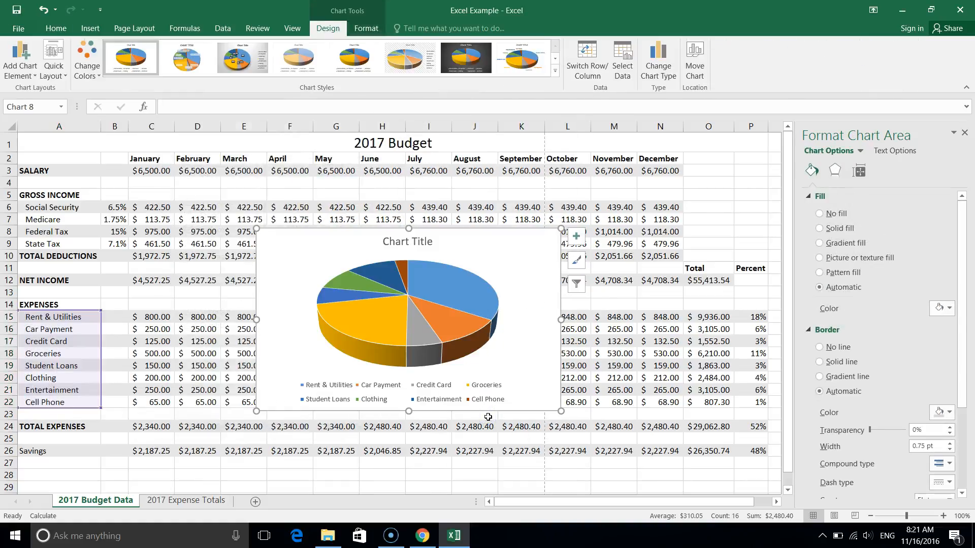
# Replace the pie chart's placeholder title with "September 2017 Expenses Breakdown".
pyautogui.click(406, 242)
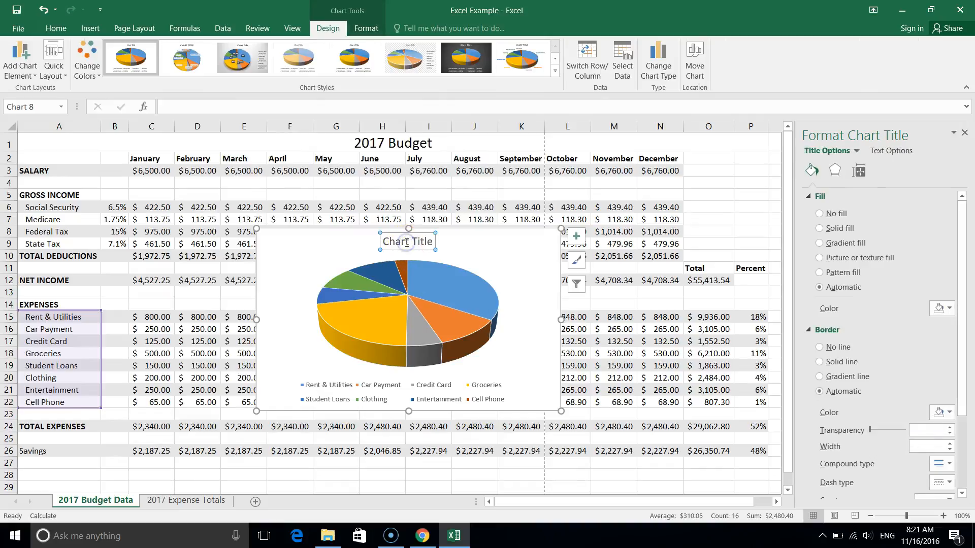
pyautogui.click(407, 242)
pyautogui.hotkey('ctrl', 'a')
pyautogui.write('Septe')
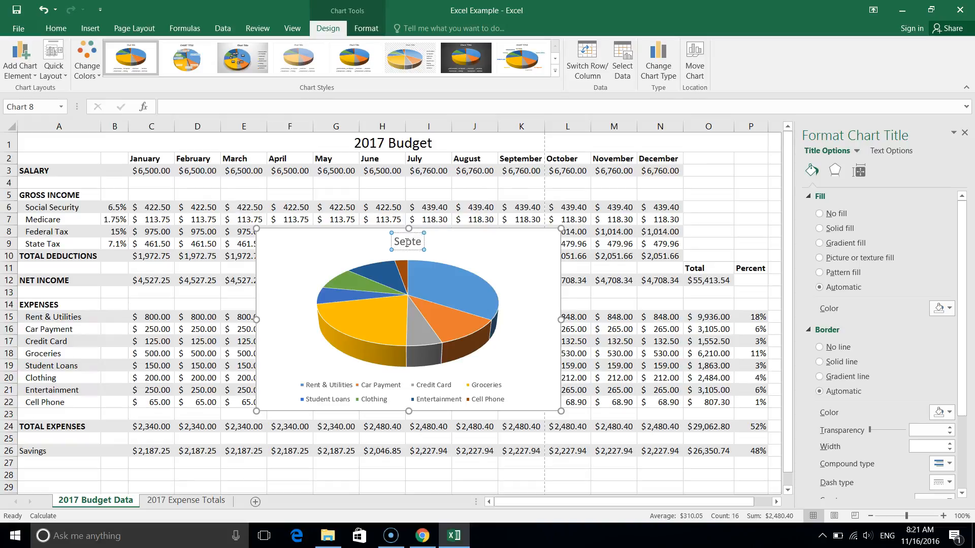
pyautogui.press('BackSpace')
pyautogui.press('BackSpace')
pyautogui.write('tember 2')
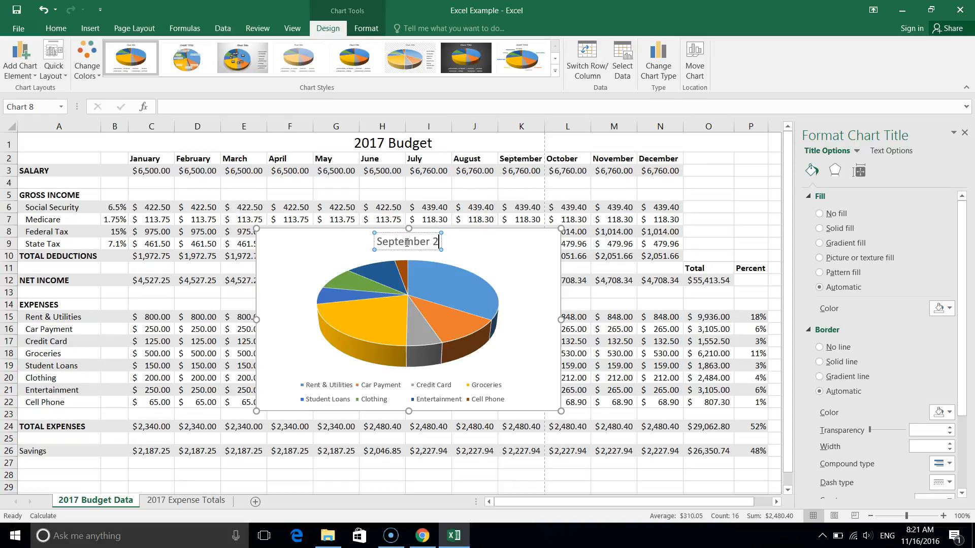
pyautogui.write('017 Ex')
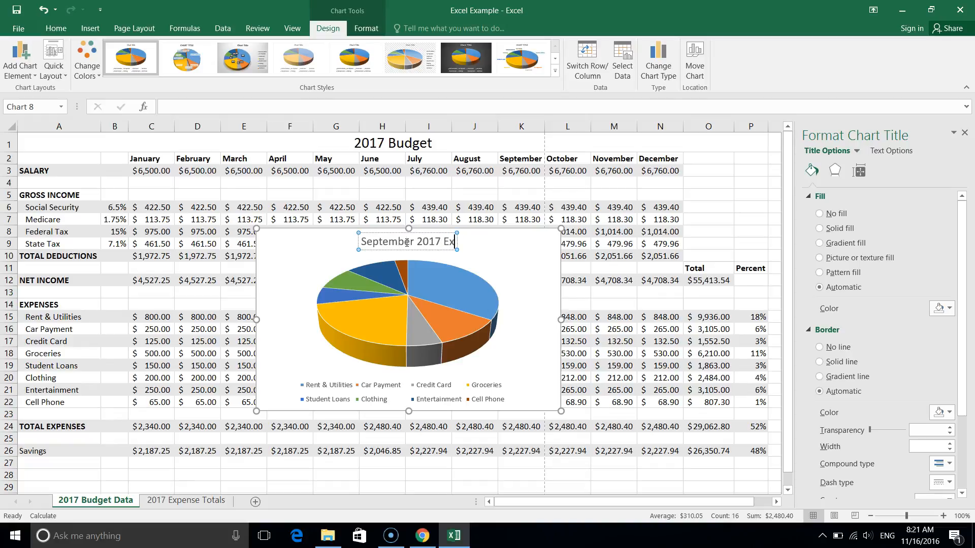
pyautogui.write('penses')
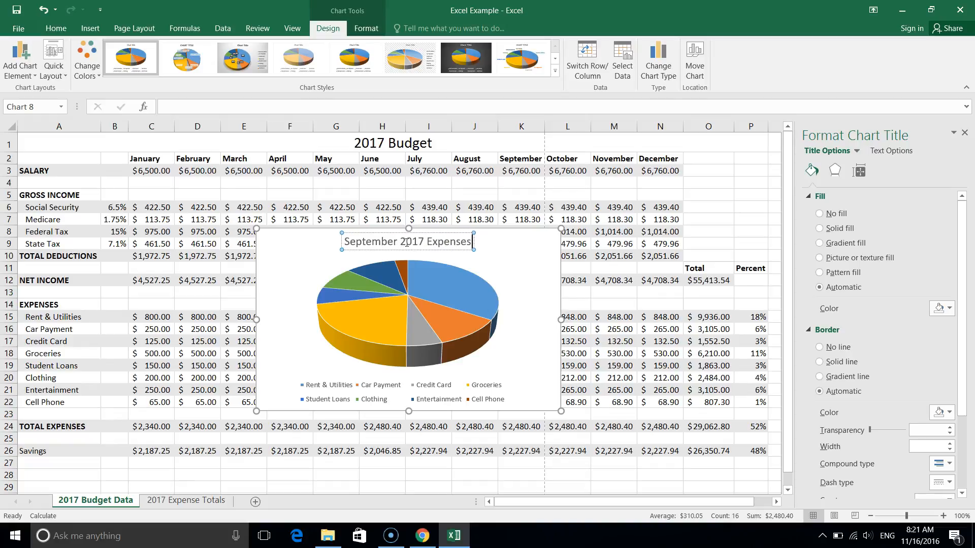
pyautogui.write(' Breakdown')
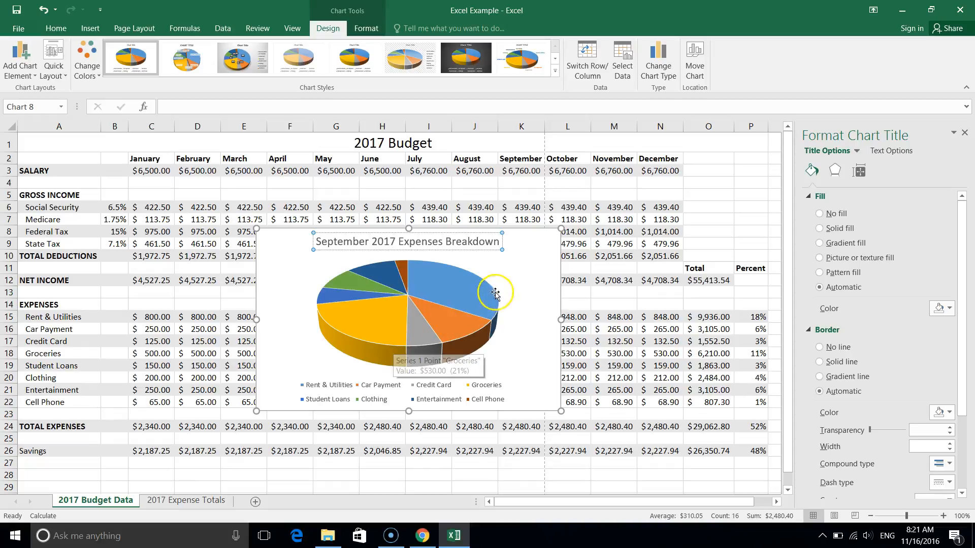
pyautogui.click(523, 287)
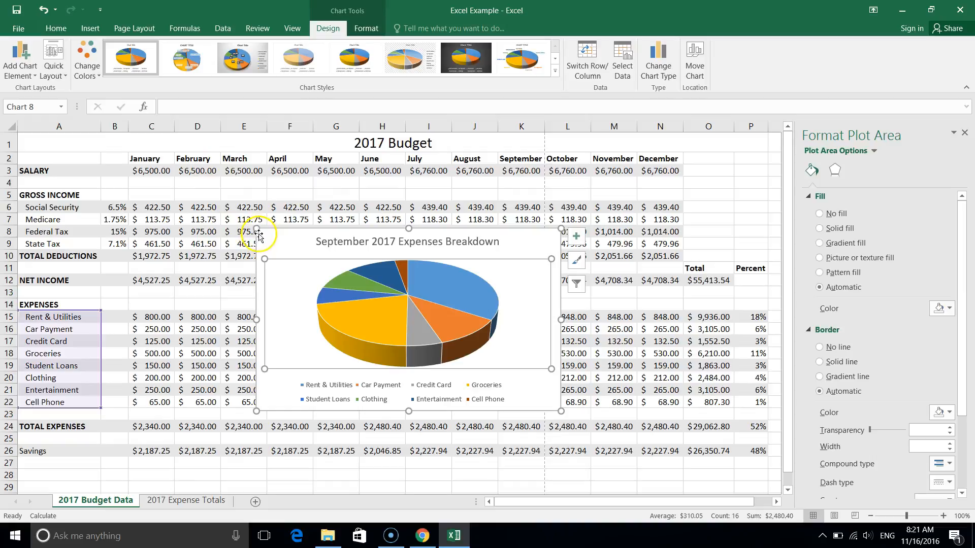
# Enlarge the pie chart to span roughly rows 3 to 28 and columns C to N, and apply the Color 3 colorful palette.
pyautogui.moveTo(251, 227); pyautogui.dragTo(139, 159)
pyautogui.moveTo(561, 411); pyautogui.dragTo(675, 468)
pyautogui.moveTo(344, 335)
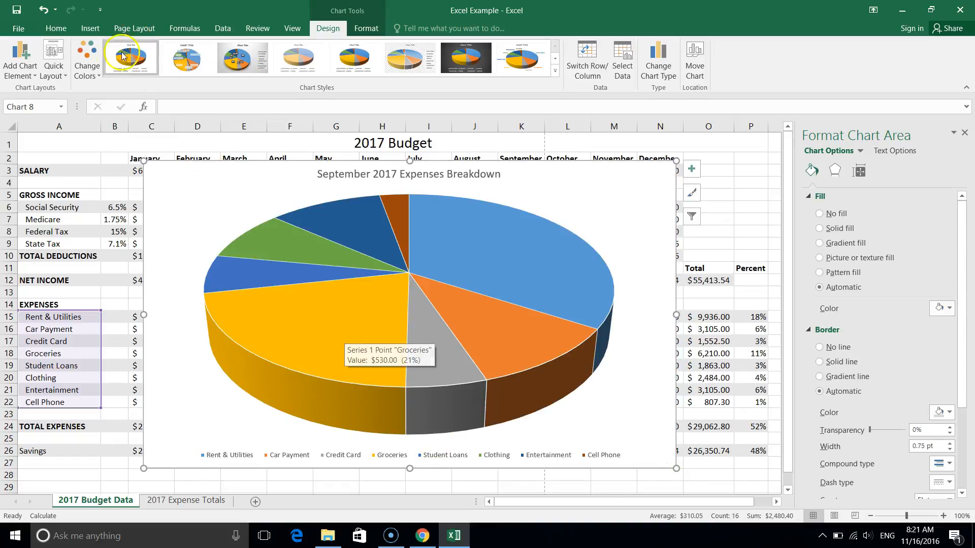
pyautogui.click(88, 61)
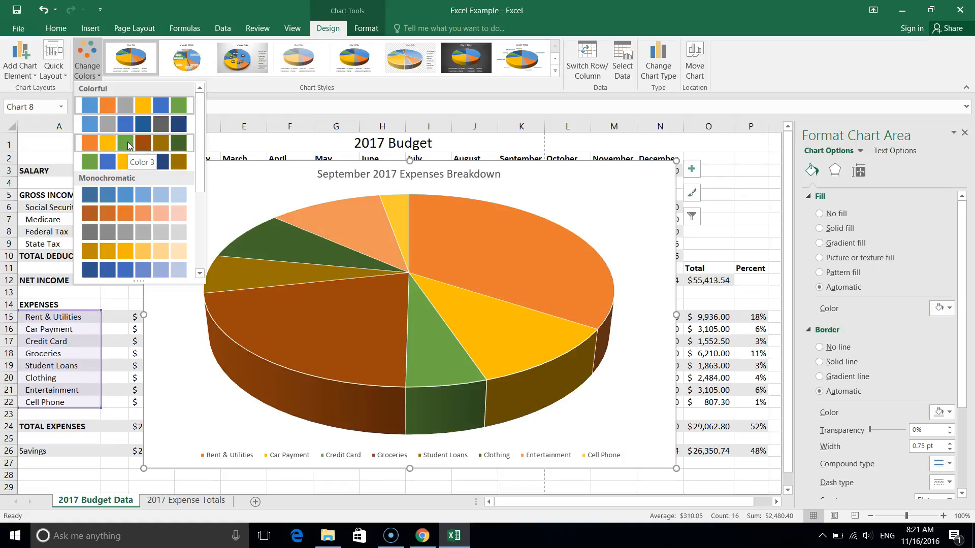
pyautogui.click(128, 145)
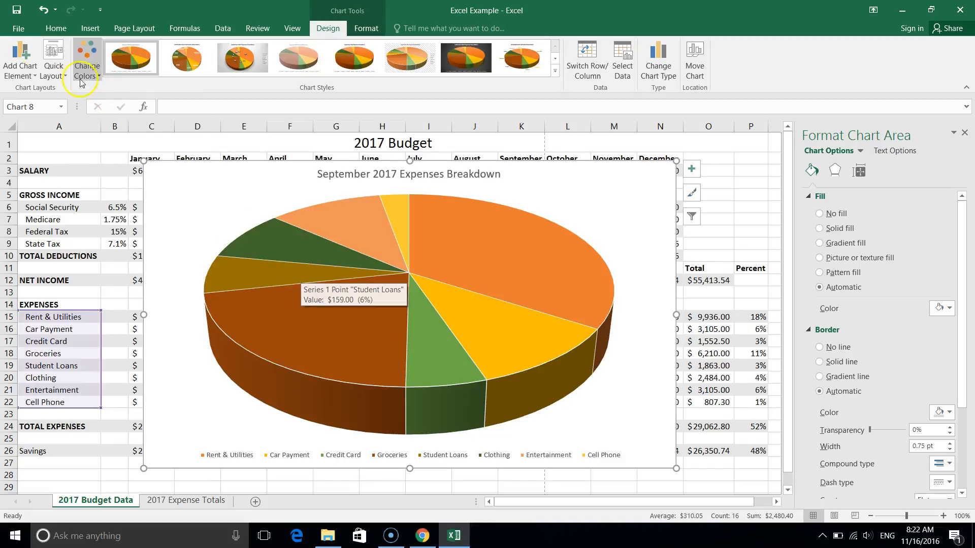
# Add data labels to the pie chart slices with the Best Fit placement.
pyautogui.click(11, 75)
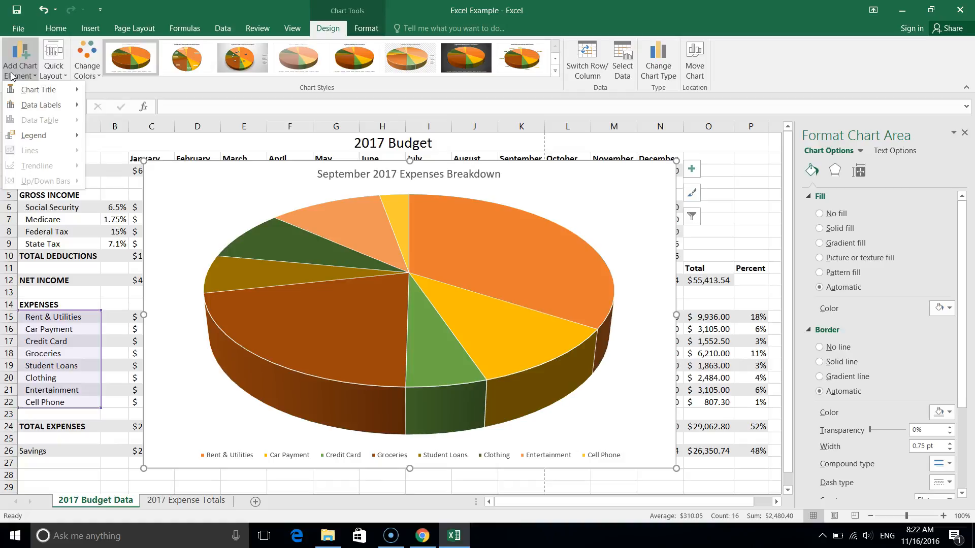
pyautogui.click(45, 108)
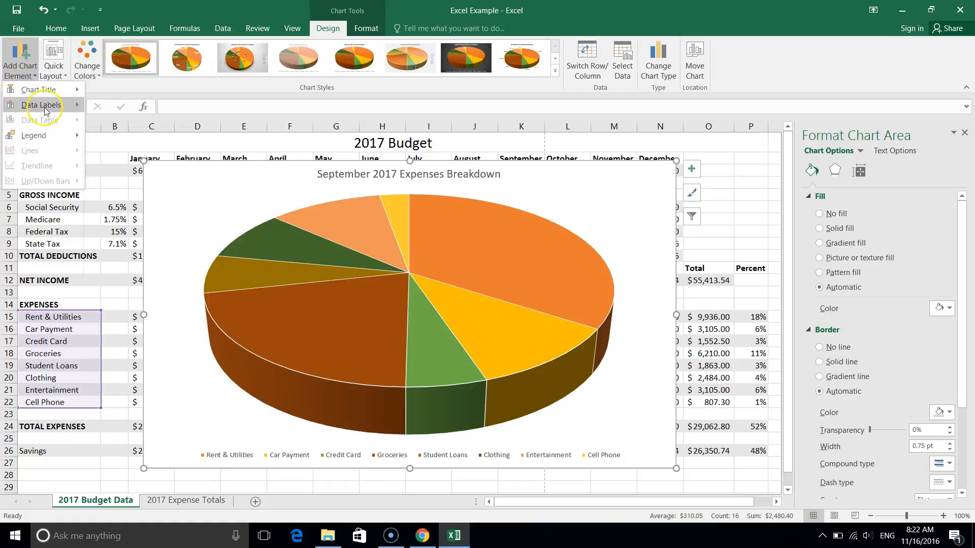
pyautogui.click(45, 108)
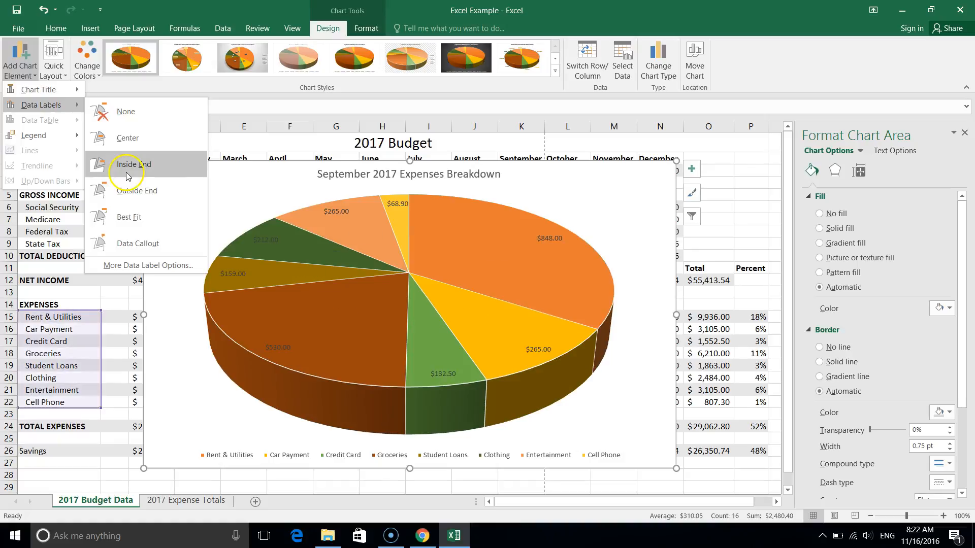
pyautogui.click(121, 218)
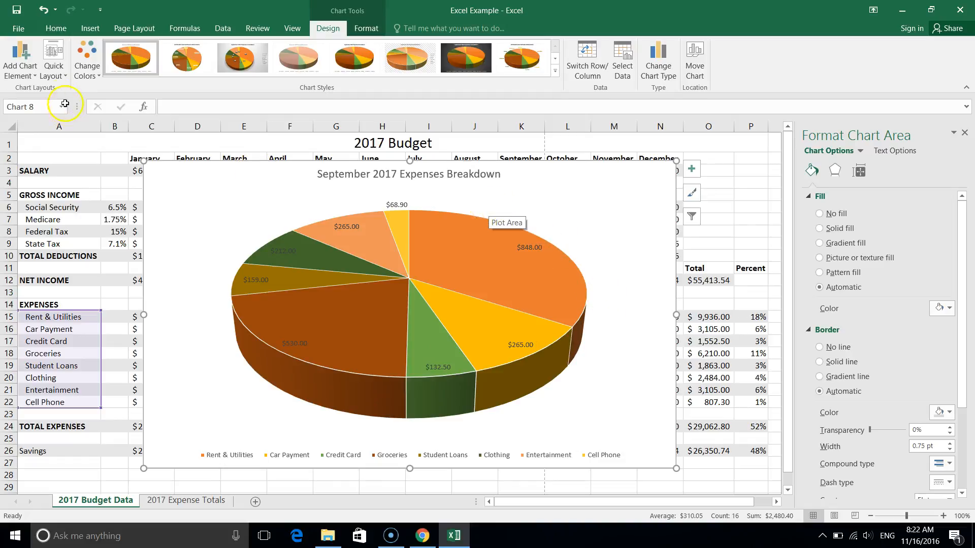
# Open the detailed formatting settings for the pie chart's data labels and expand the options for what the labels contain.
pyautogui.click(21, 76)
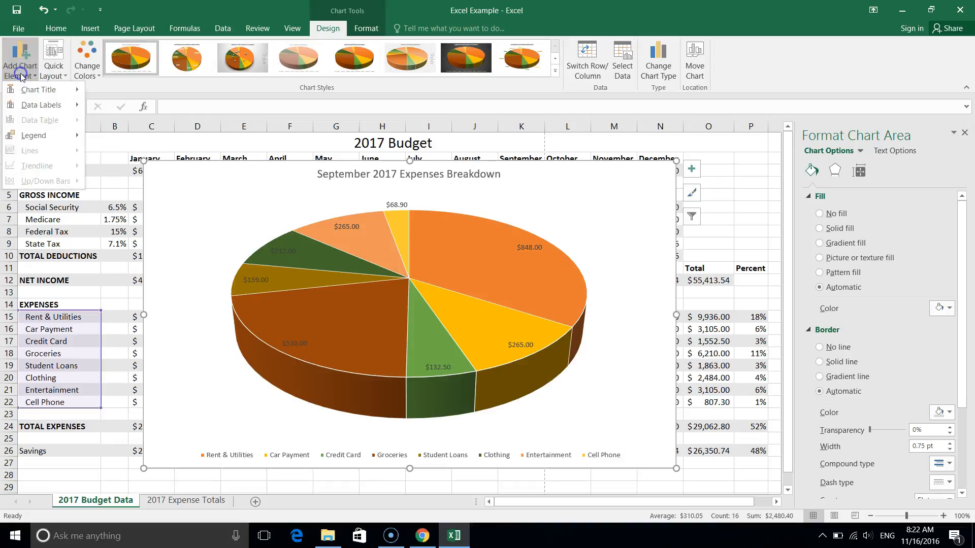
pyautogui.moveTo(40, 107)
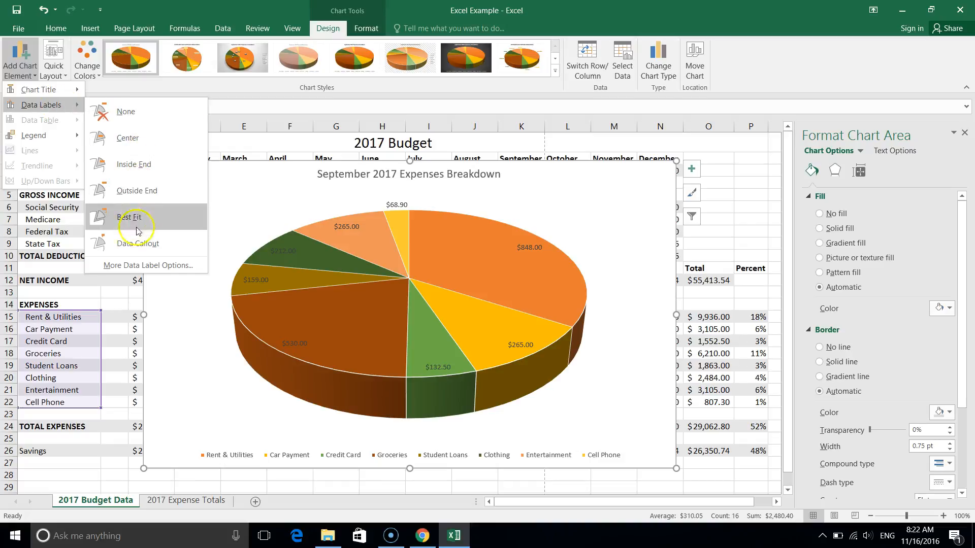
pyautogui.click(136, 264)
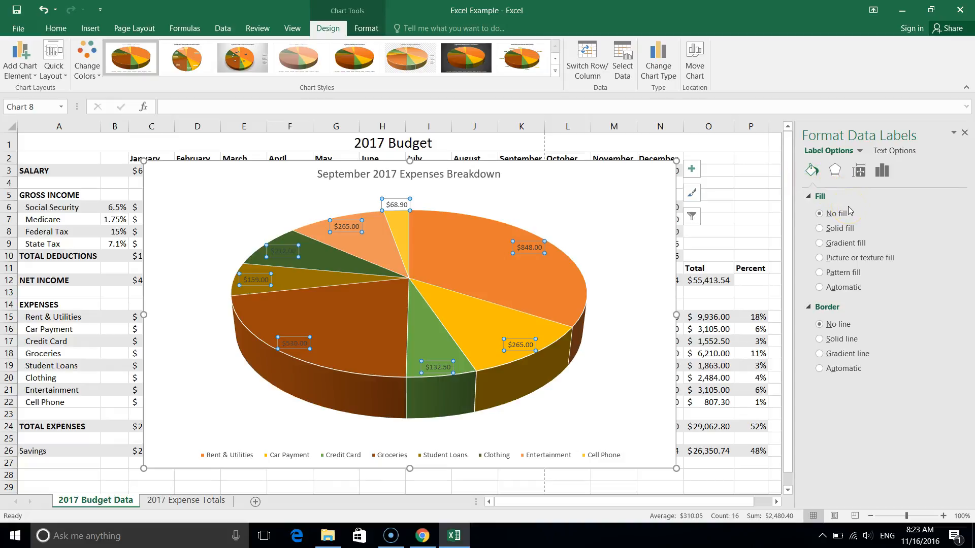
pyautogui.click(819, 177)
pyautogui.click(884, 172)
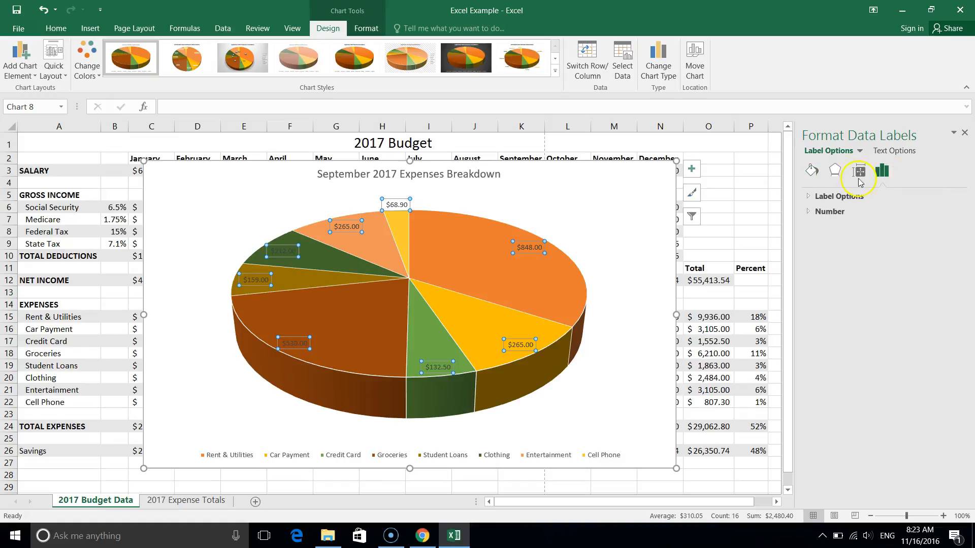
pyautogui.click(809, 197)
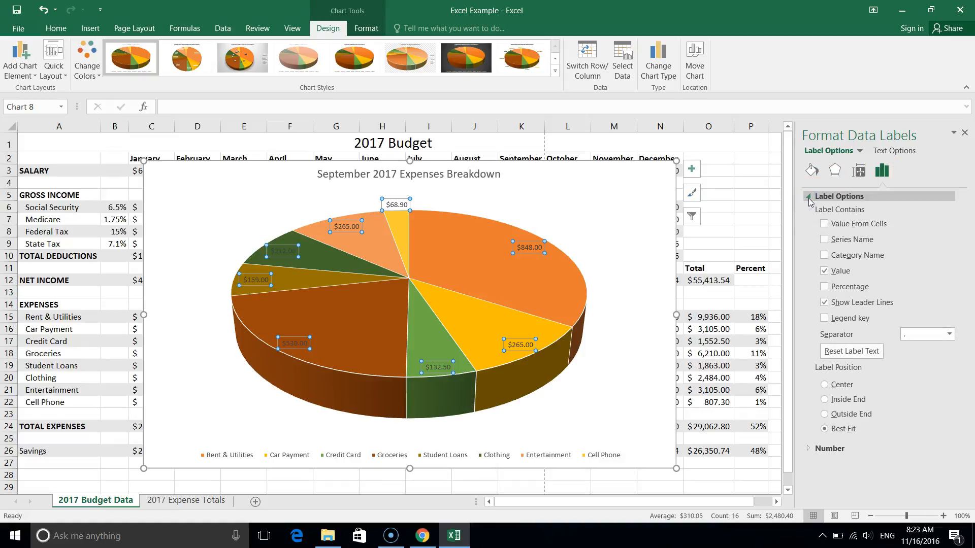
pyautogui.click(825, 224)
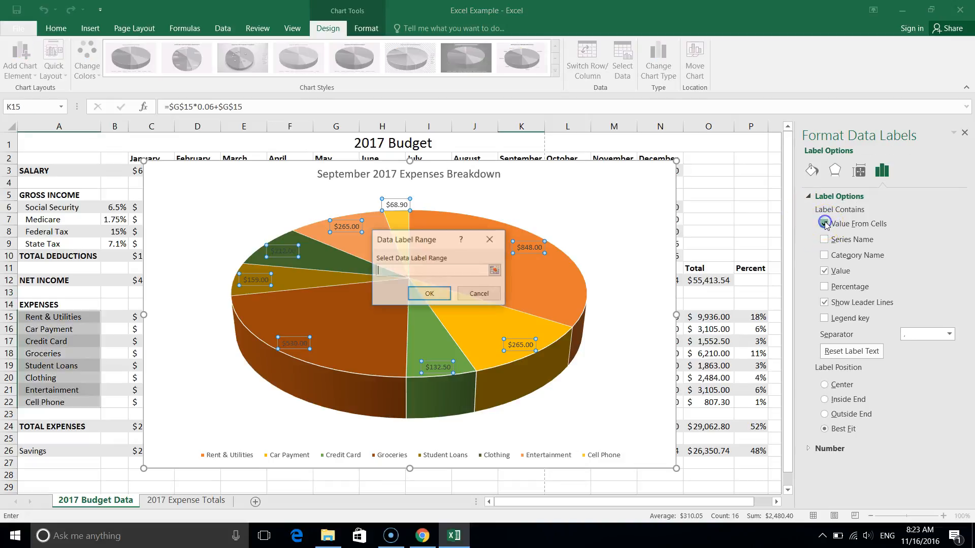
pyautogui.click(477, 295)
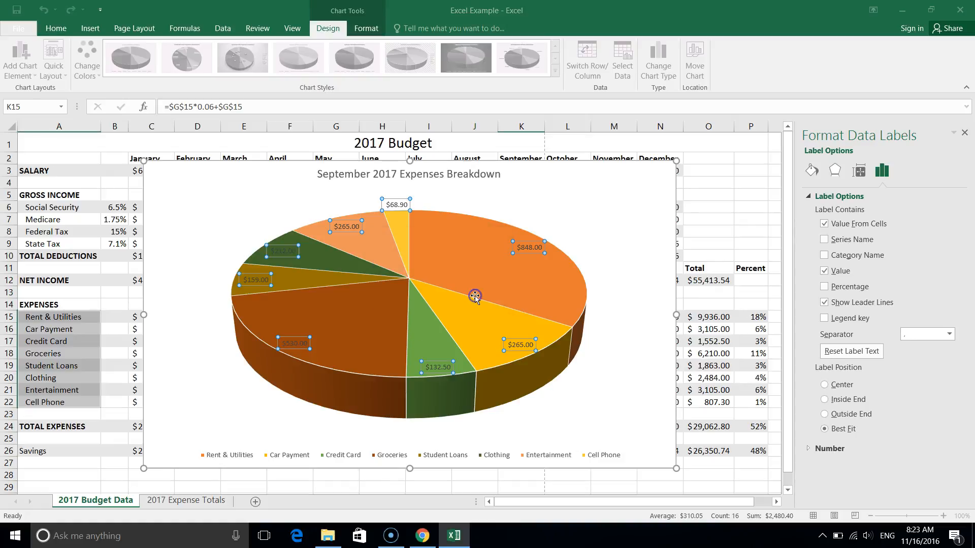
pyautogui.click(825, 243)
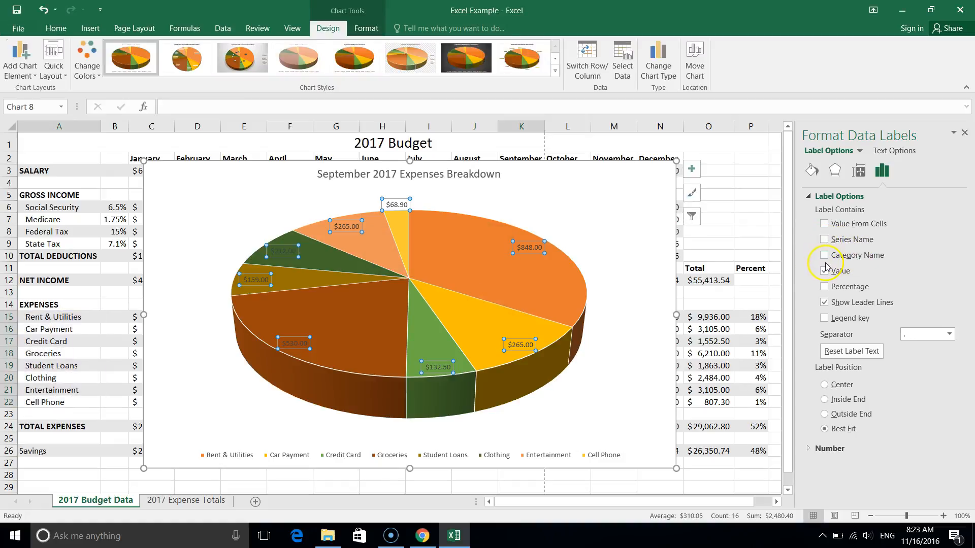
# Make the pie chart's data labels show the category name and percentage instead of the value.
pyautogui.click(823, 287)
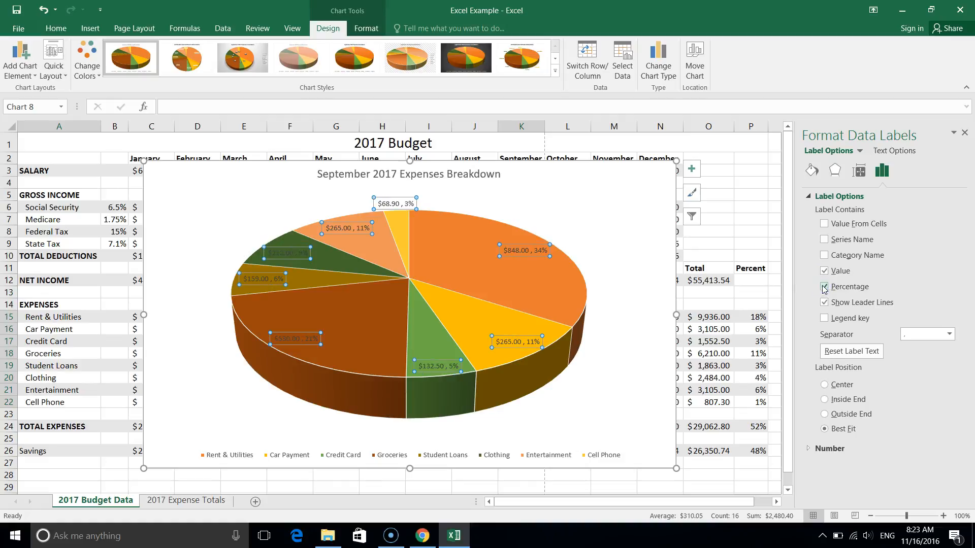
pyautogui.click(823, 275)
pyautogui.click(824, 272)
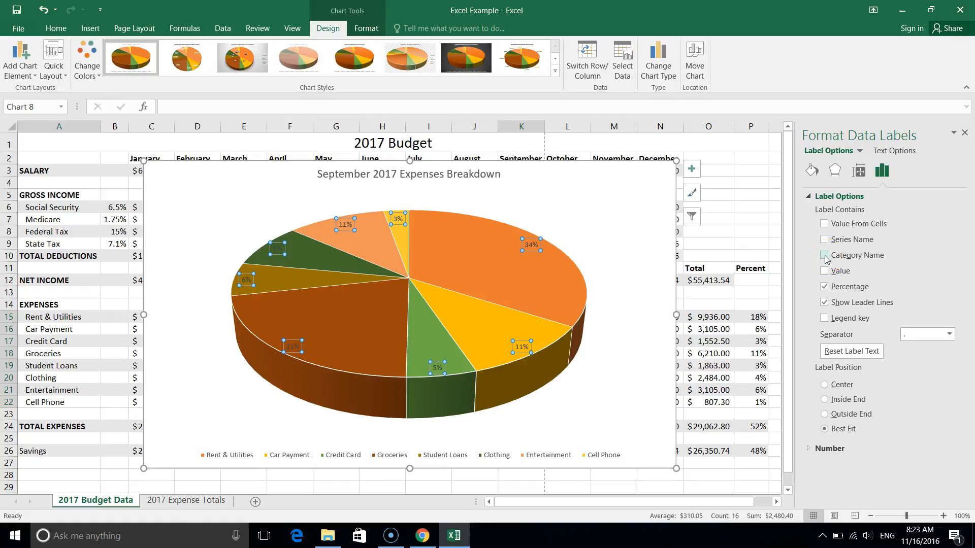
pyautogui.click(824, 255)
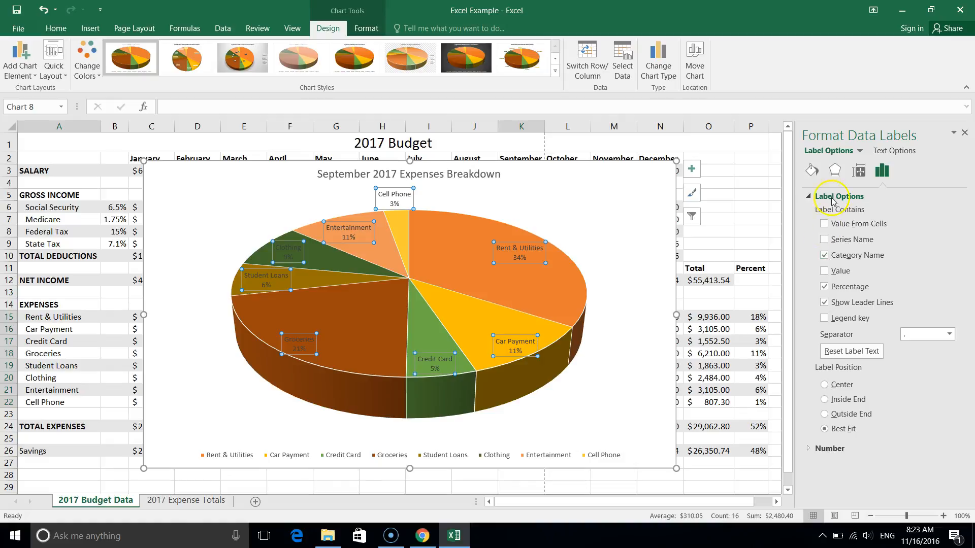
# Examine the pie chart's available legend positions and data label settings, including fill, border, label contents and label position.
pyautogui.click(812, 169)
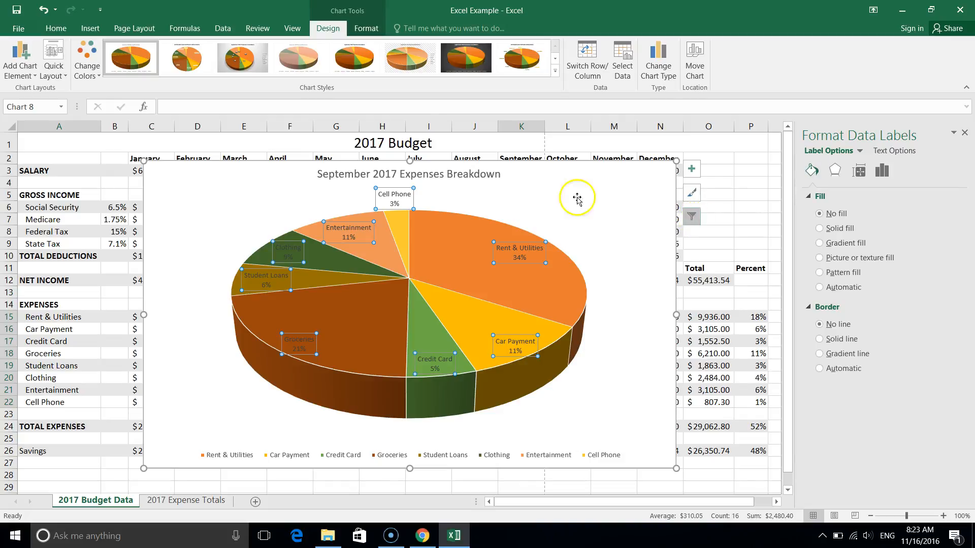
pyautogui.click(17, 55)
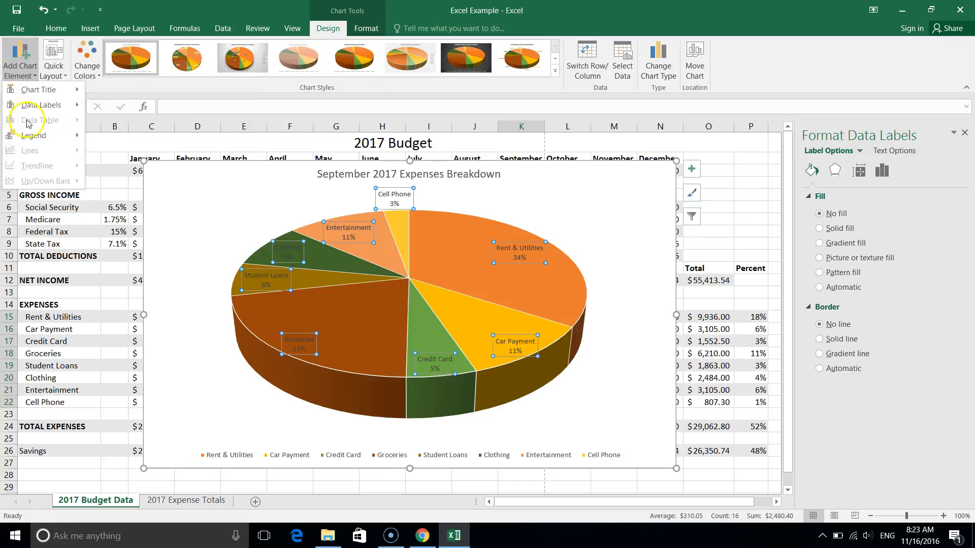
pyautogui.moveTo(43, 135)
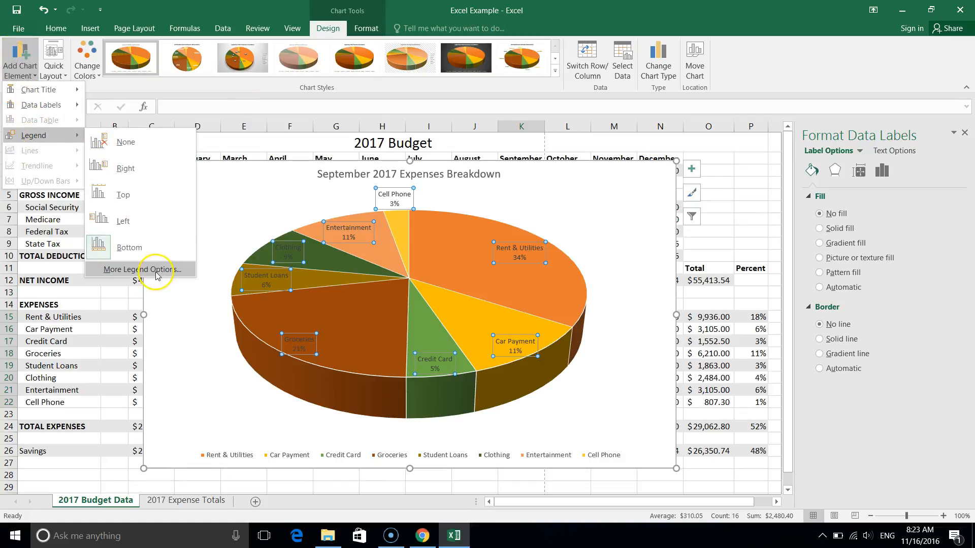
pyautogui.moveTo(57, 108)
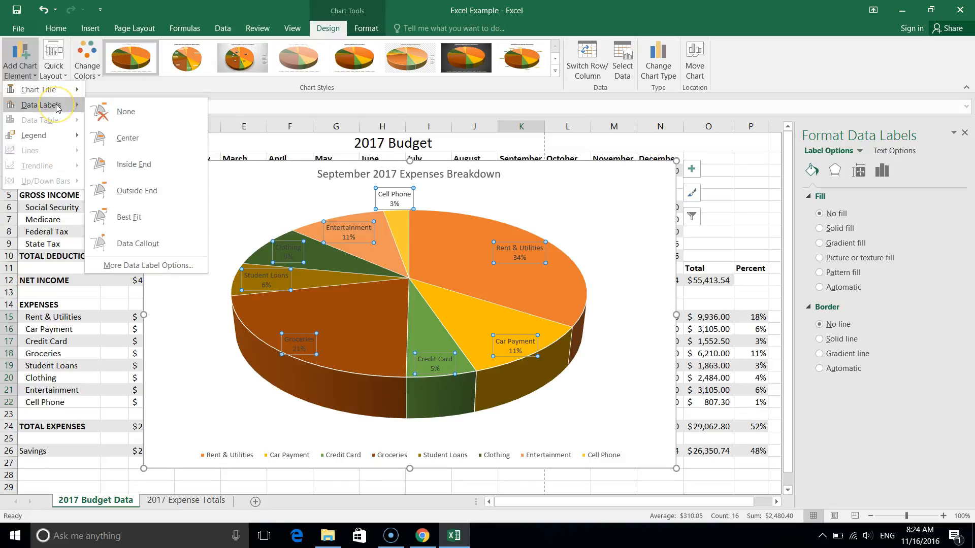
pyautogui.click(185, 272)
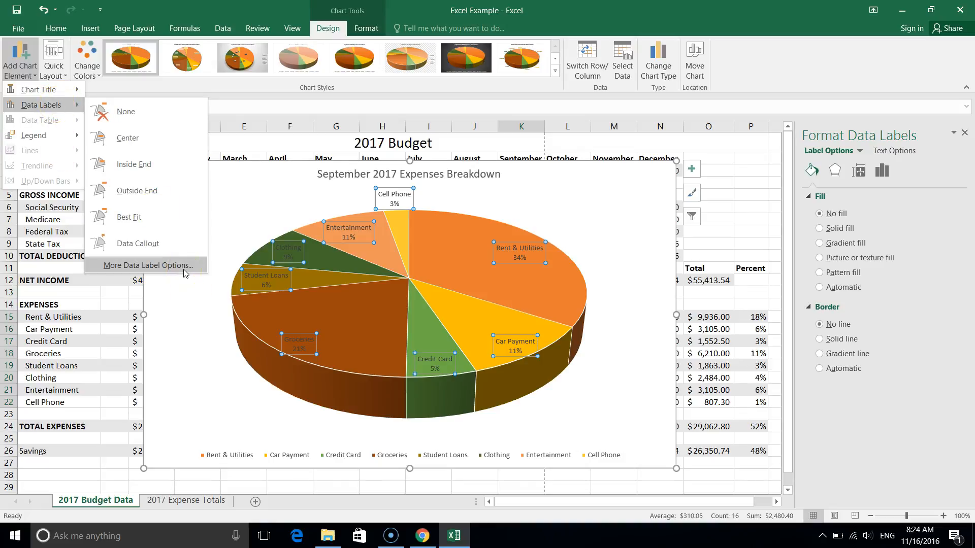
pyautogui.click(967, 302)
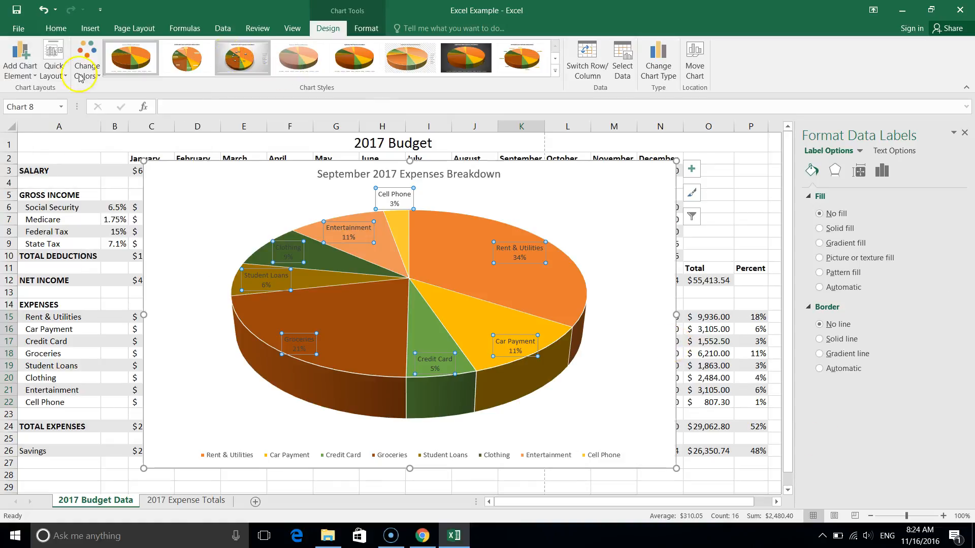
pyautogui.click(21, 65)
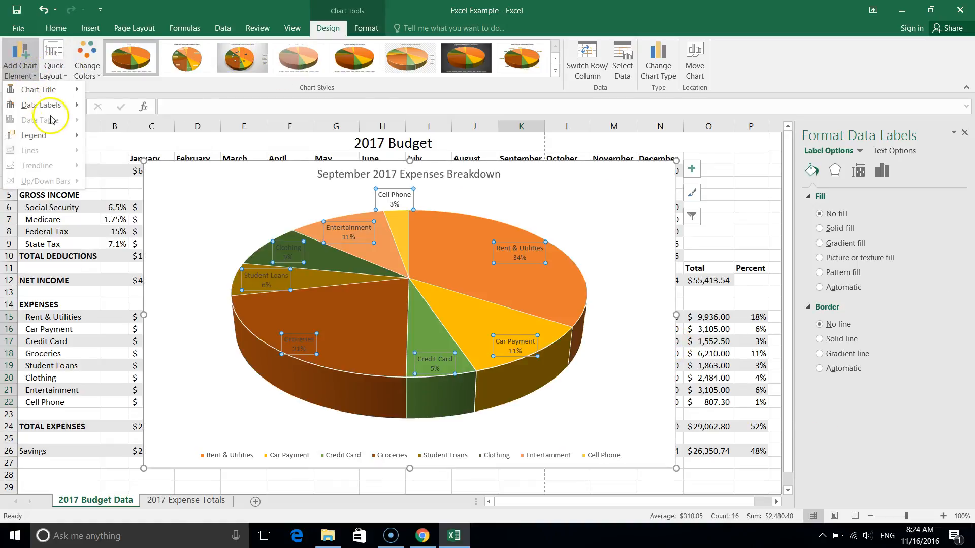
pyautogui.moveTo(43, 104)
pyautogui.click(165, 268)
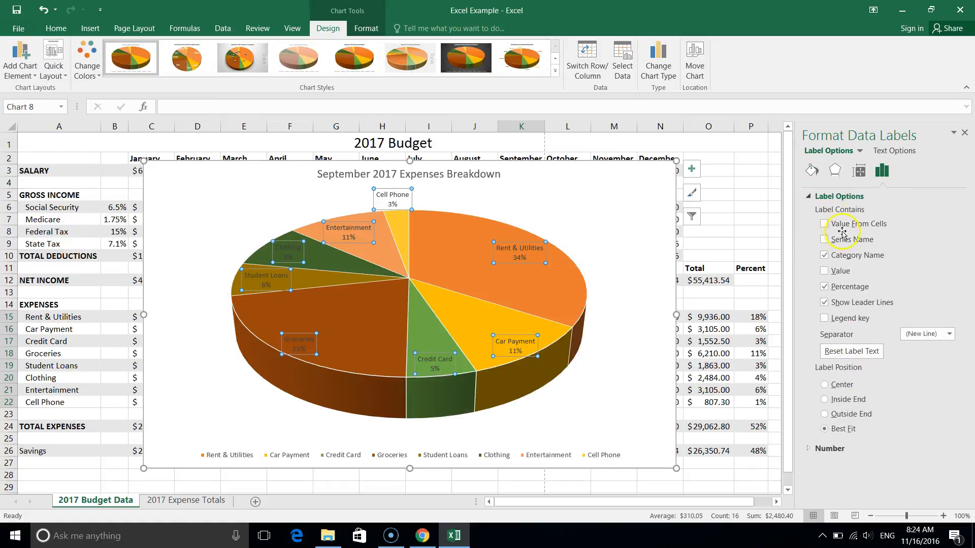
pyautogui.click(812, 170)
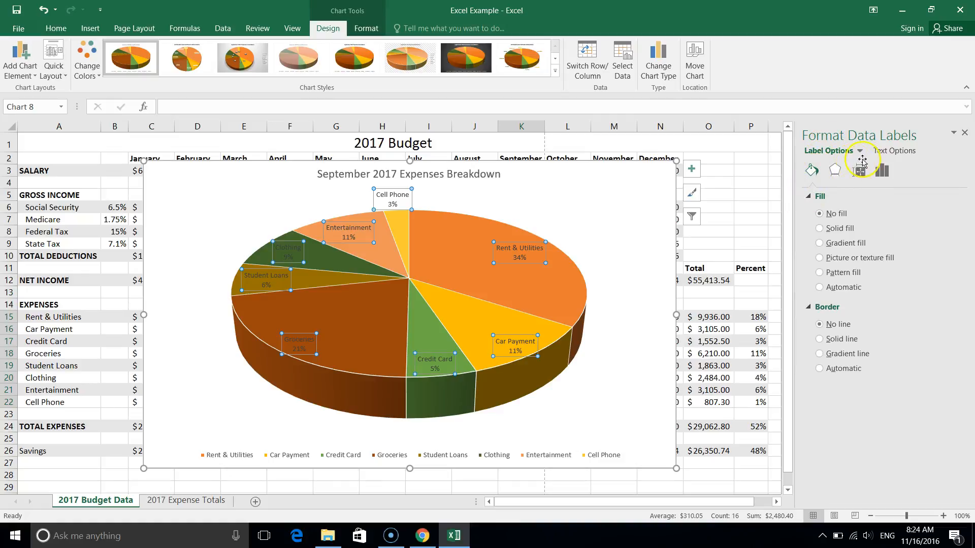
pyautogui.click(882, 172)
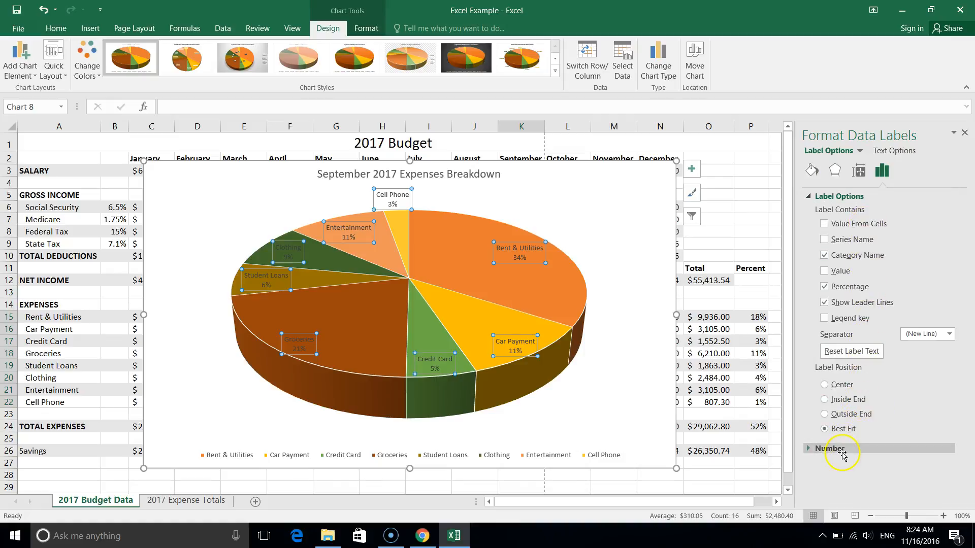
pyautogui.scroll(-1, 842, 452)
pyautogui.scroll(1, 841, 452)
# Close the data label settings and delete the legend from the September 2017 expenses pie chart.
pyautogui.click(966, 133)
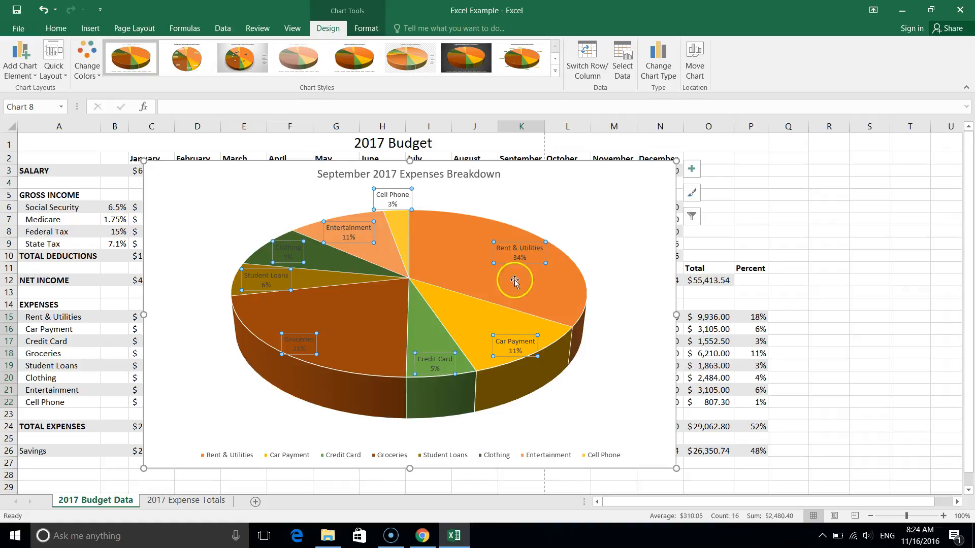
pyautogui.click(467, 448)
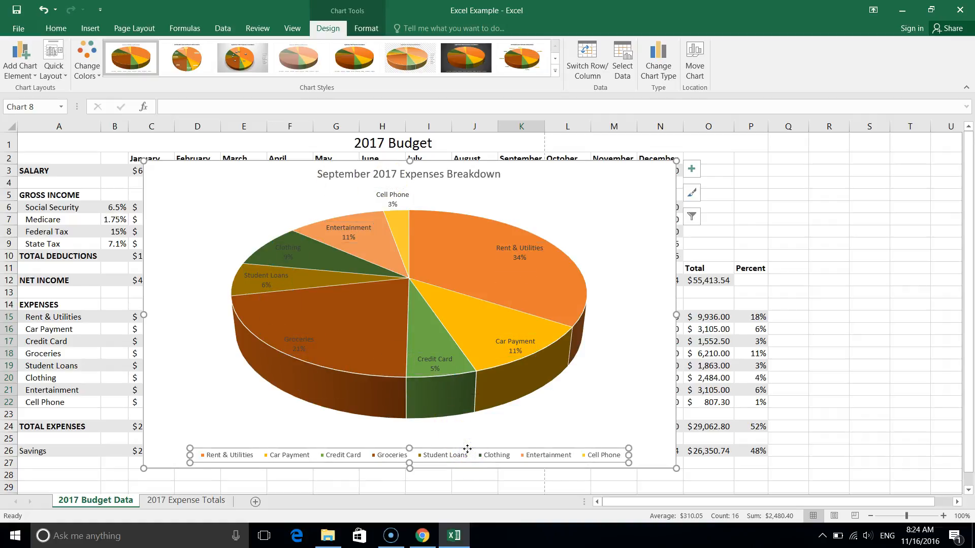
pyautogui.press('Delete')
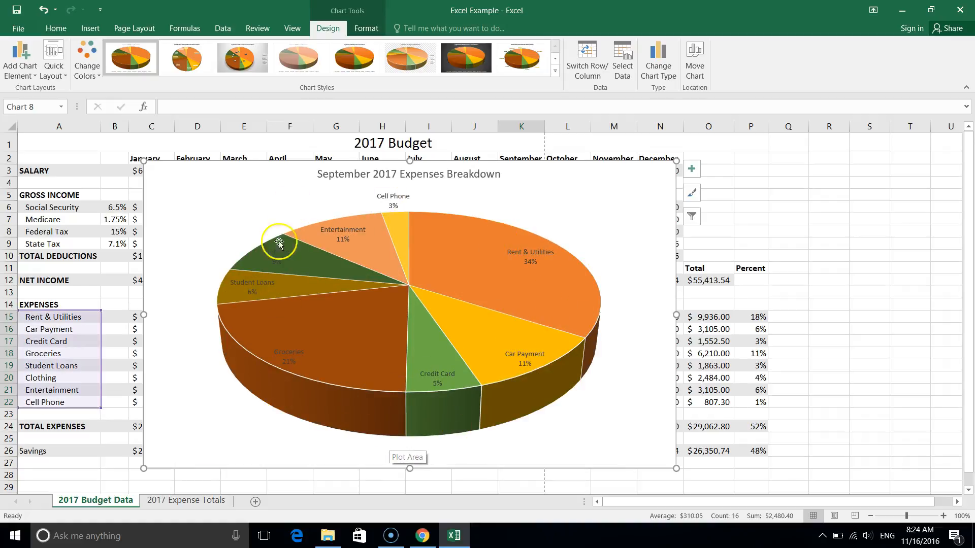
# Set the font color of all the pie chart's data labels to Automatic.
pyautogui.moveTo(304, 410)
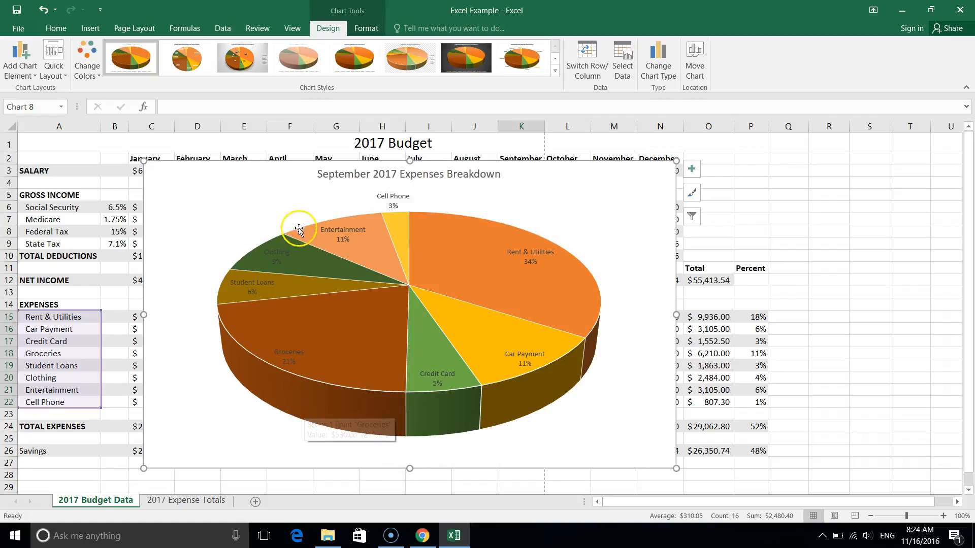
pyautogui.moveTo(535, 287)
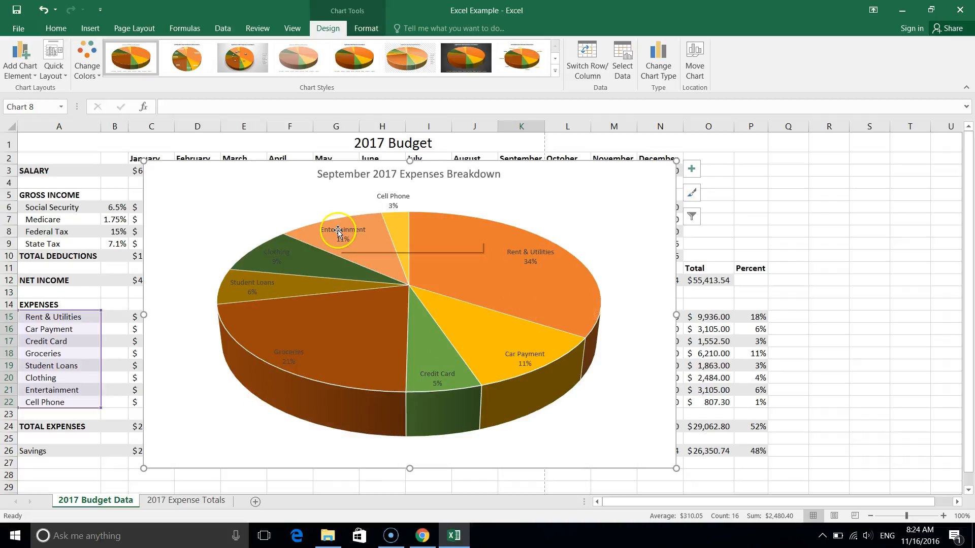
pyautogui.click(291, 355)
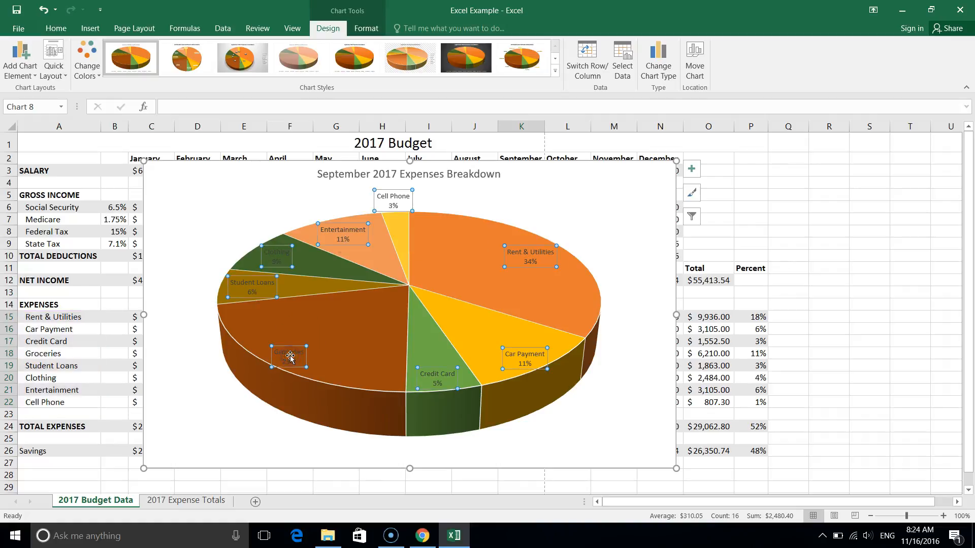
pyautogui.click(55, 27)
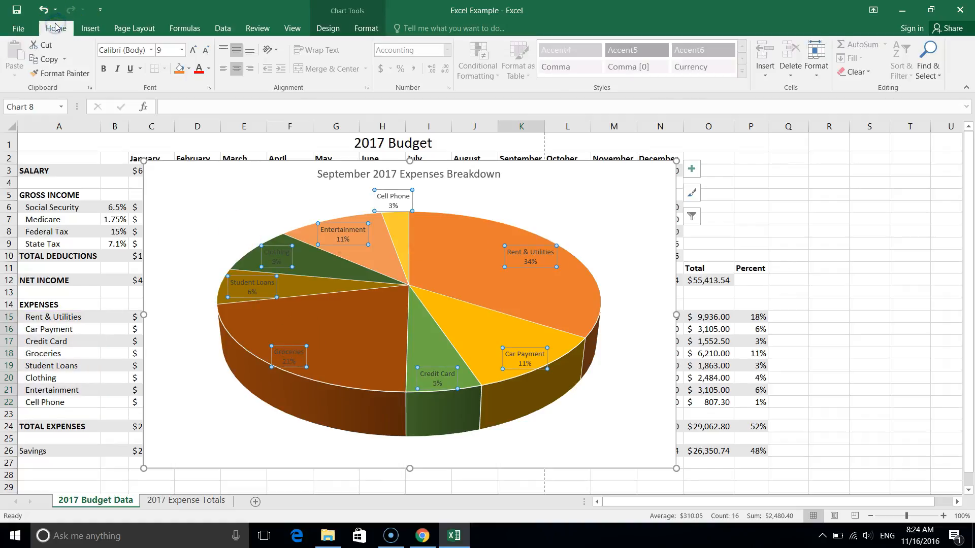
pyautogui.click(210, 69)
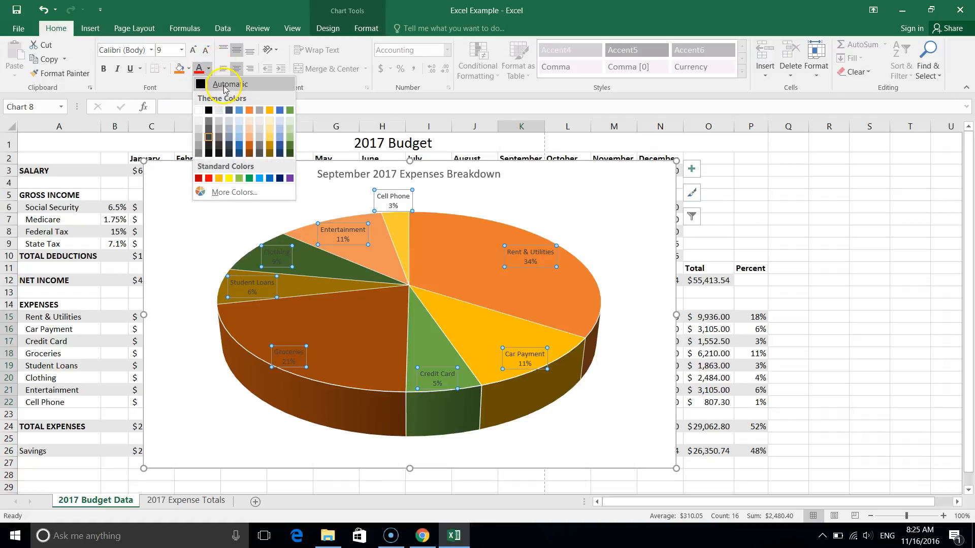
pyautogui.click(223, 85)
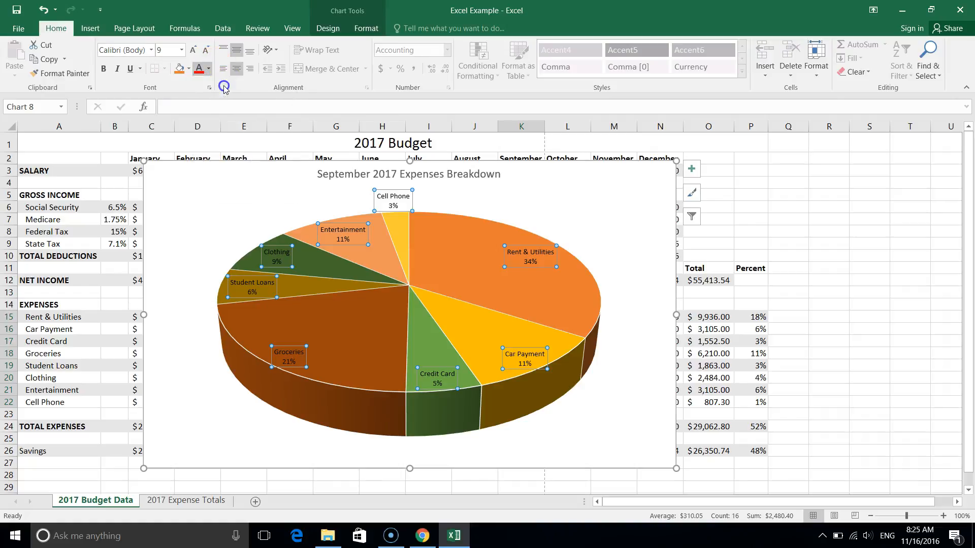
# Select only the Rent & Utilities slice and pull it slightly away from the rest of the pie.
pyautogui.click(433, 297)
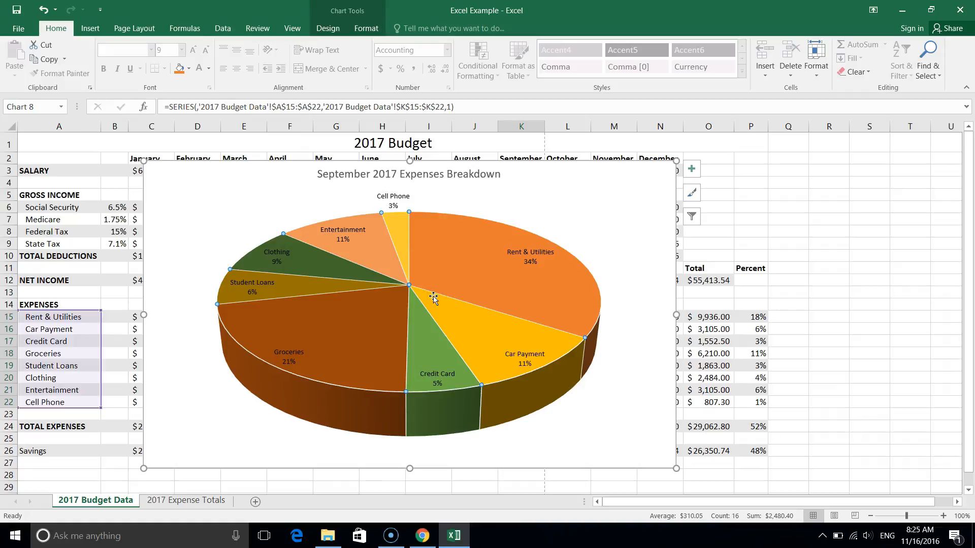
pyautogui.rightClick(468, 280)
pyautogui.click(302, 357)
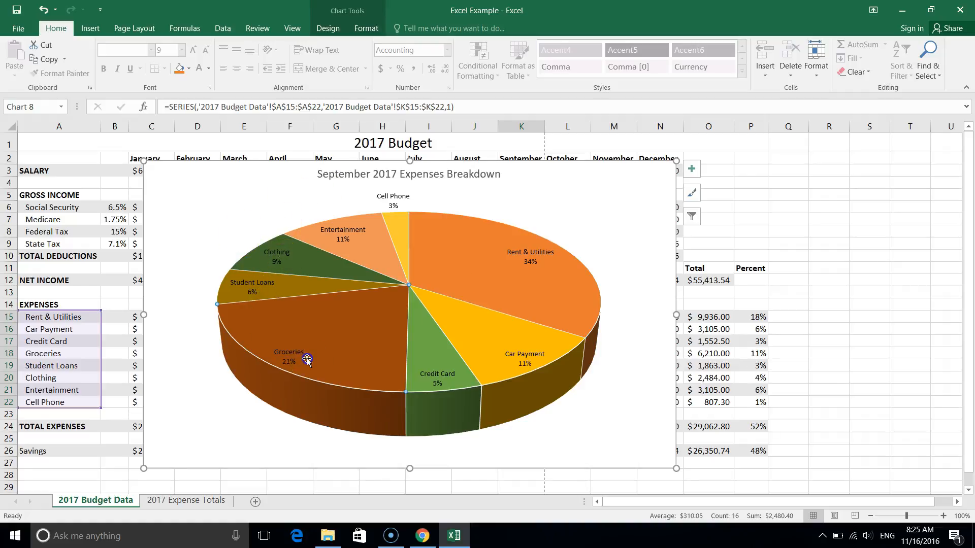
pyautogui.click(189, 230)
pyautogui.click(429, 347)
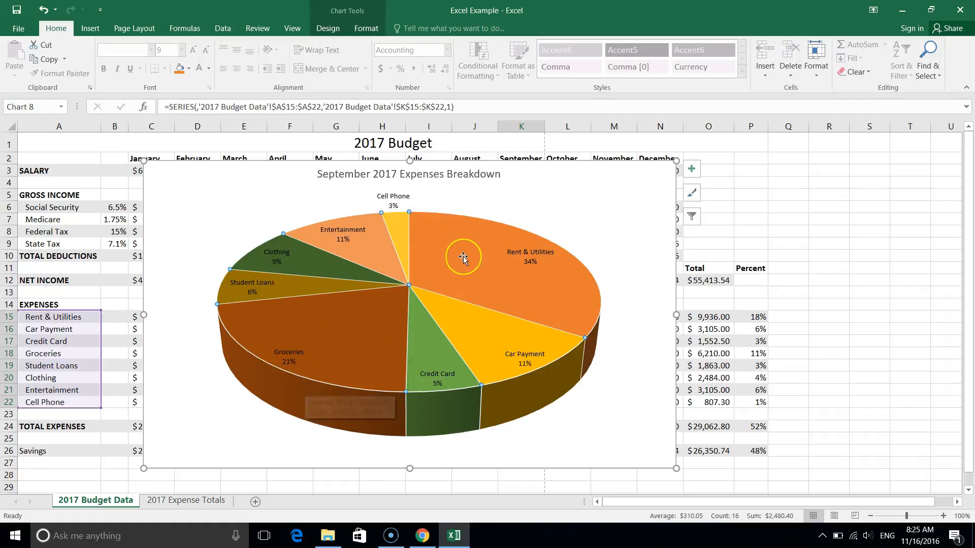
pyautogui.moveTo(463, 257)
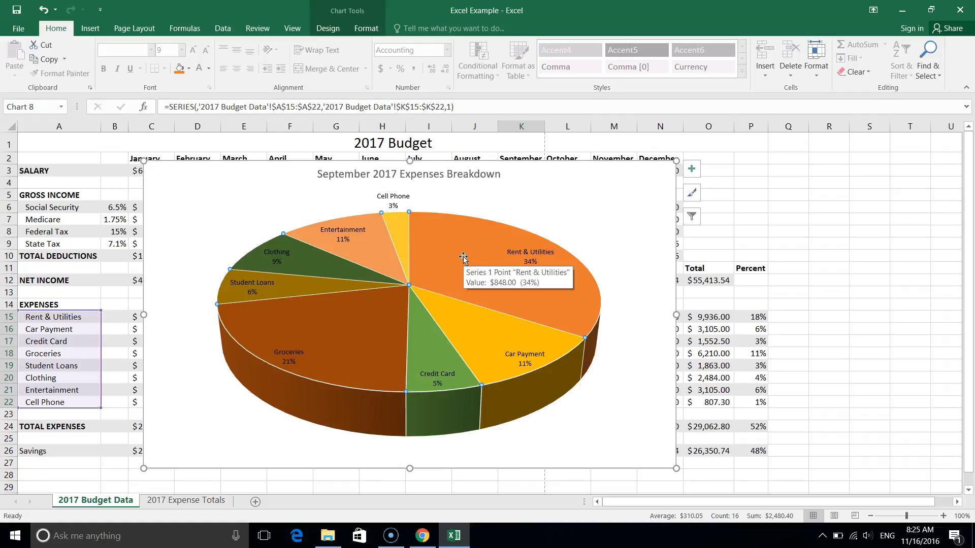
pyautogui.click(463, 257)
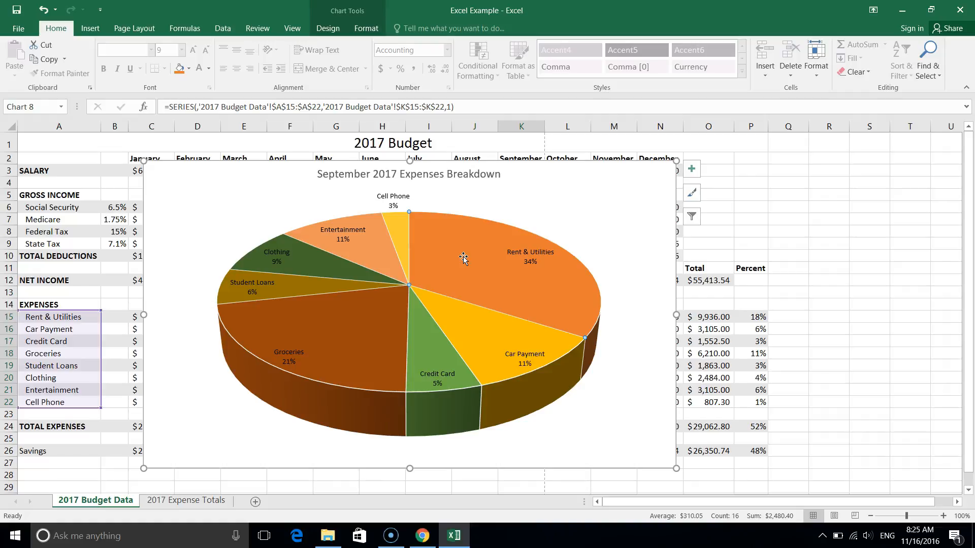
pyautogui.moveTo(464, 258); pyautogui.dragTo(483, 247)
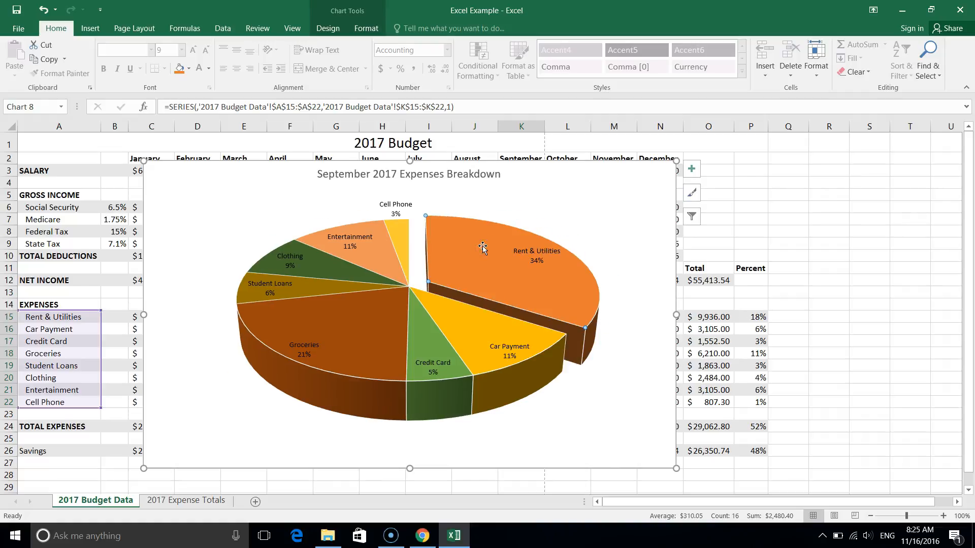
# Open the fill settings of the Rent & Utilities slice and apply a dense pattern fill to it.
pyautogui.click(440, 258)
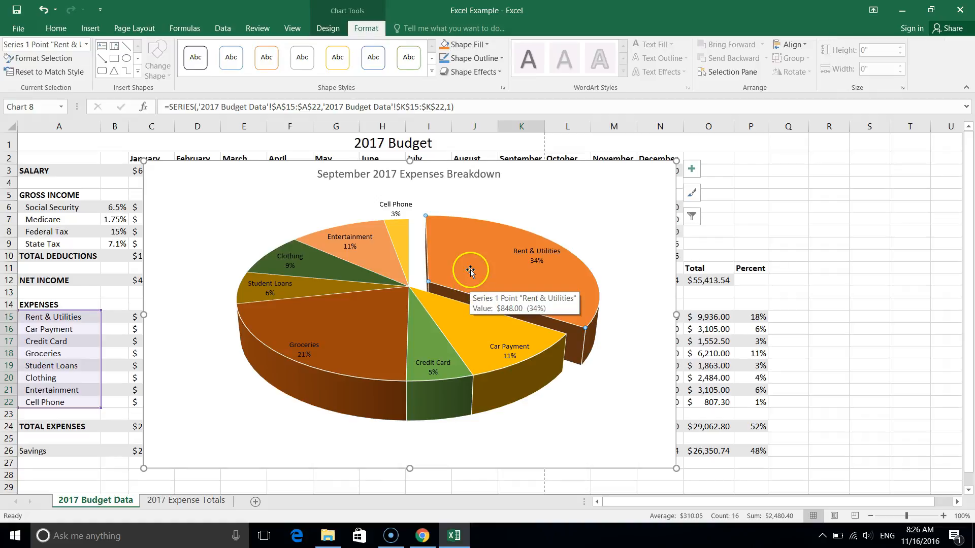
pyautogui.doubleClick(470, 270)
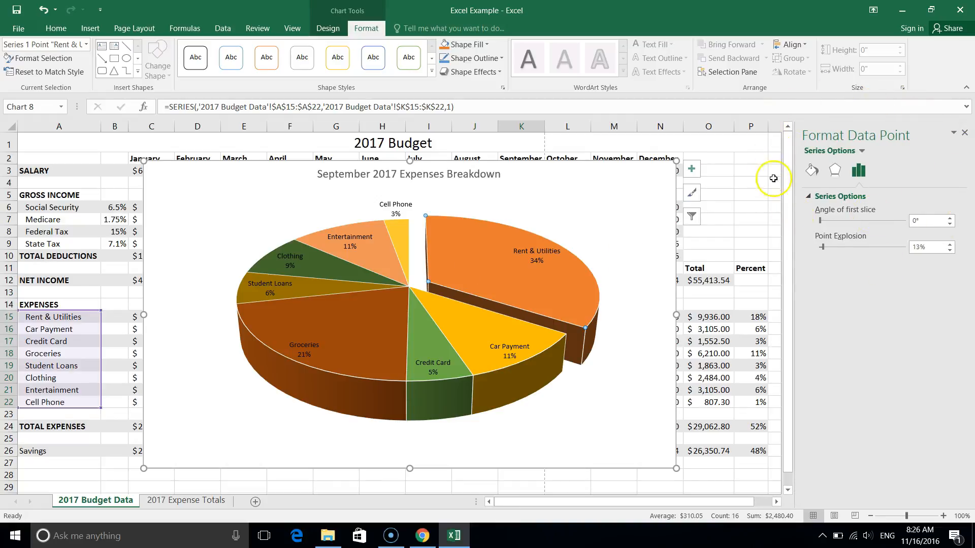
pyautogui.click(811, 174)
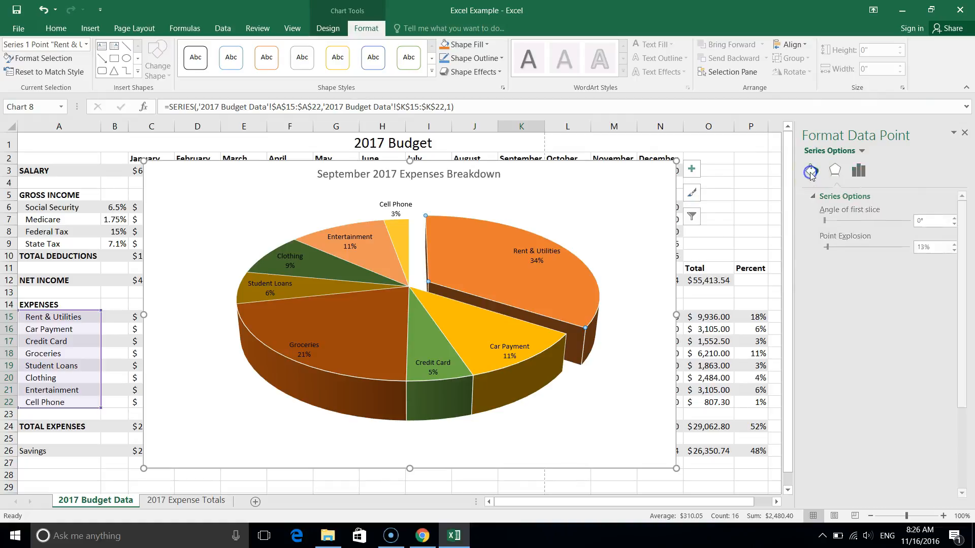
pyautogui.click(856, 287)
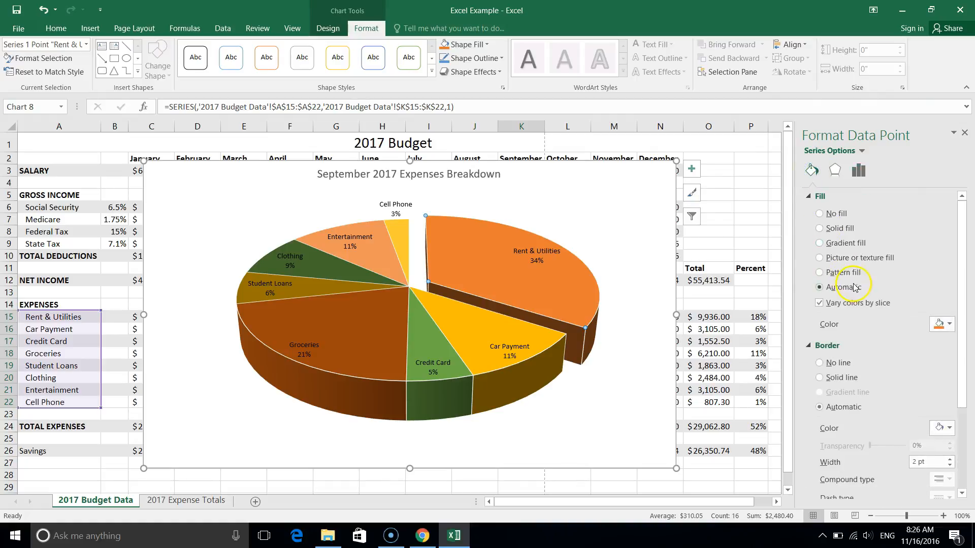
pyautogui.click(819, 273)
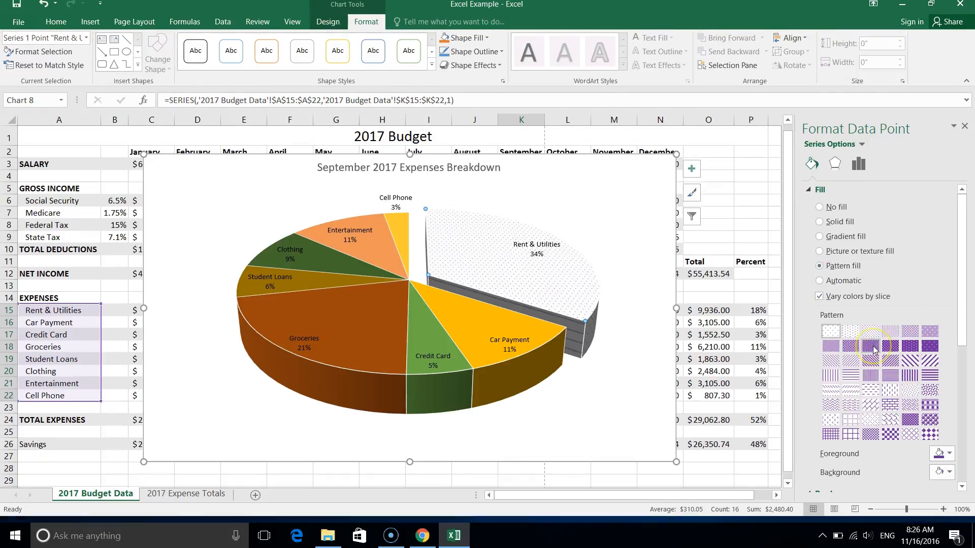
pyautogui.scroll(-1, 888, 386)
pyautogui.click(910, 426)
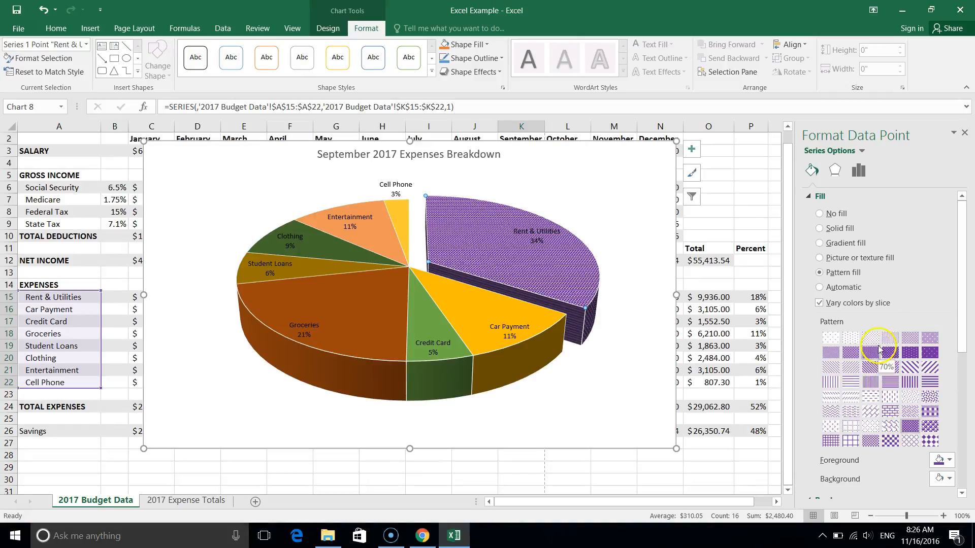
# Set the Rent & Utilities slice's pattern foreground to dark orange and its background to a light orange tint.
pyautogui.click(883, 322)
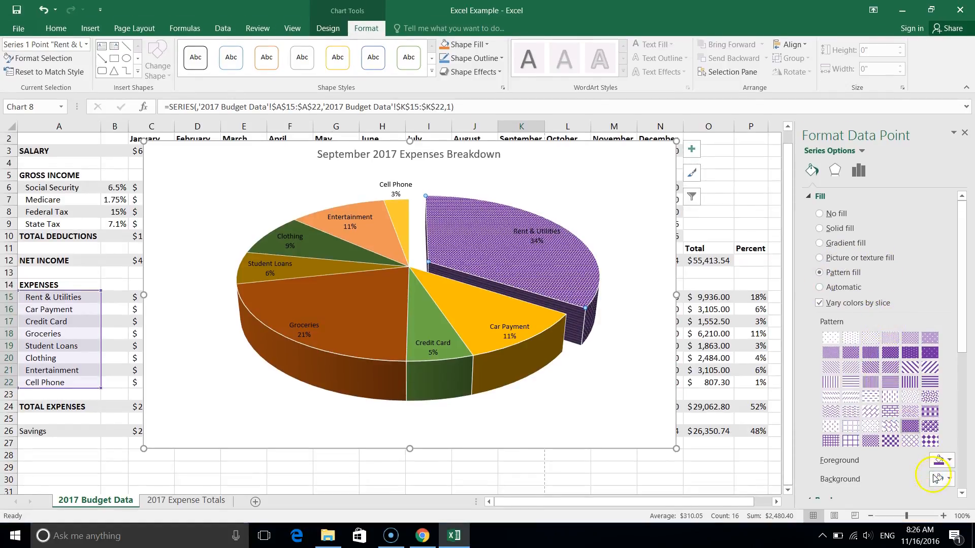
pyautogui.click(943, 452)
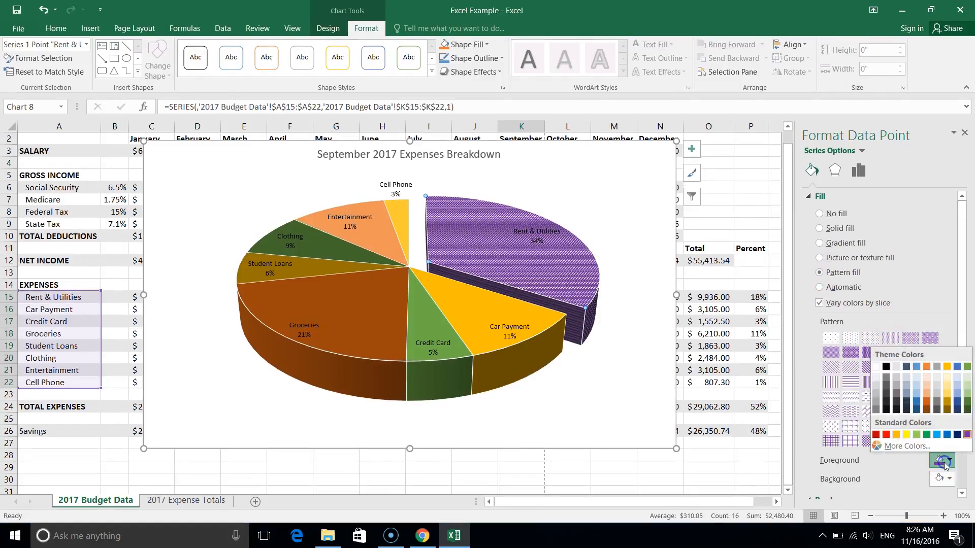
pyautogui.click(927, 407)
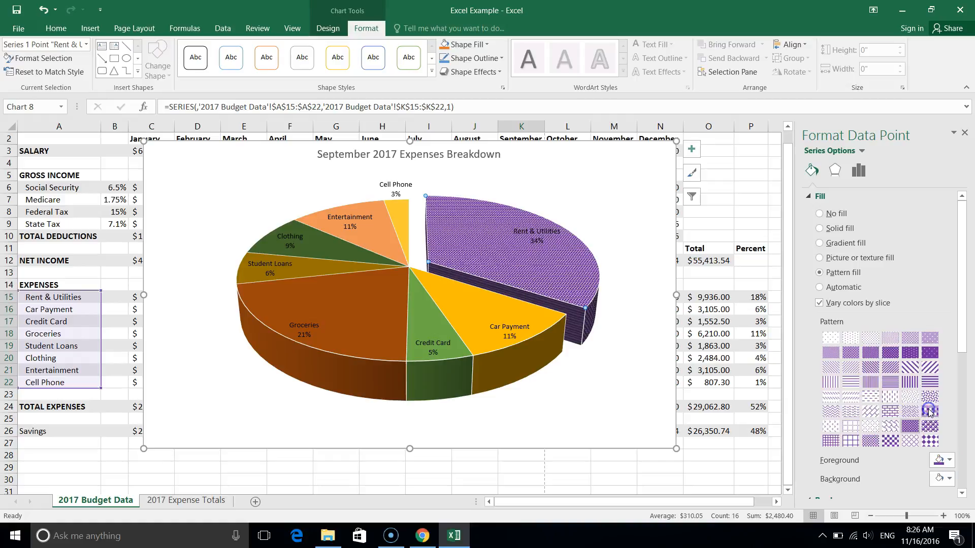
pyautogui.click(940, 478)
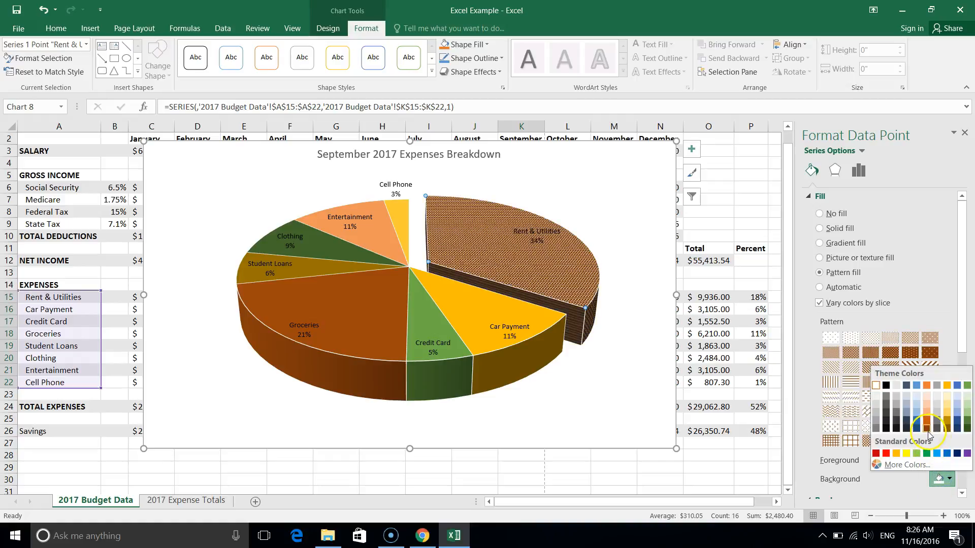
pyautogui.click(927, 407)
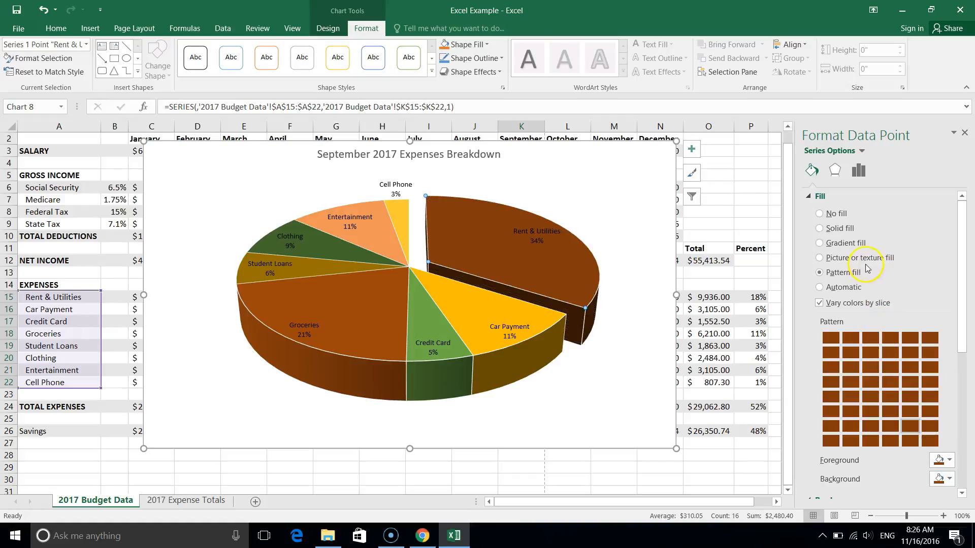
pyautogui.click(940, 480)
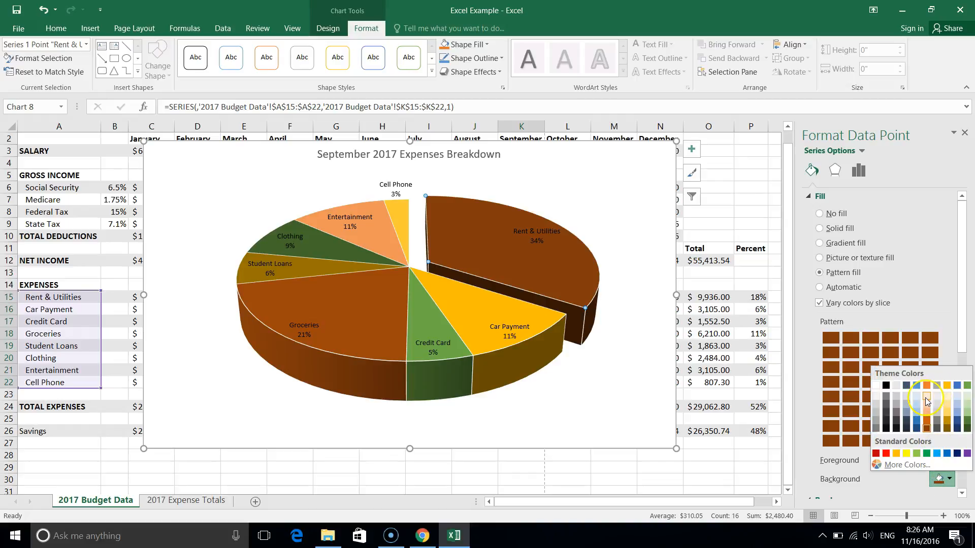
pyautogui.click(926, 400)
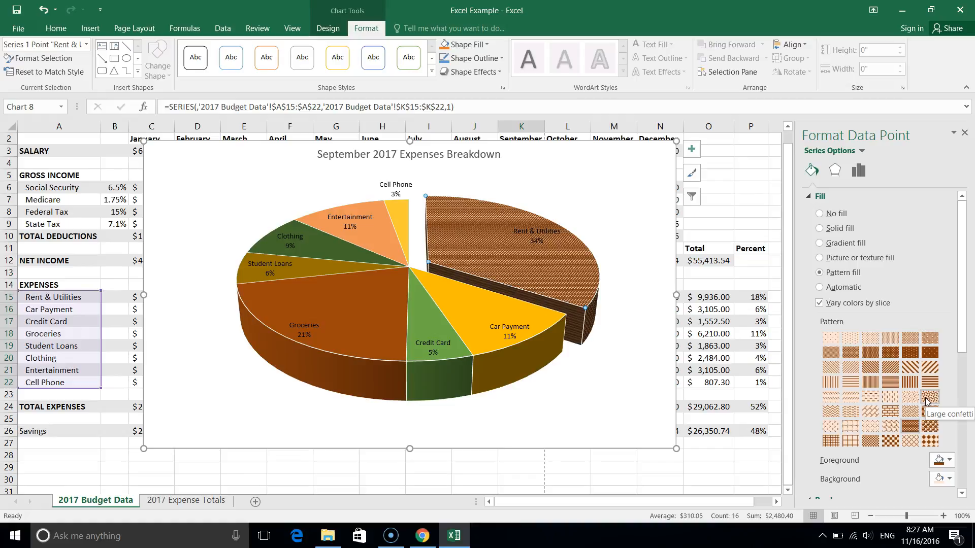
# Try a dashed pattern on the Rent & Utilities slice and settle on a grid pattern.
pyautogui.click(838, 398)
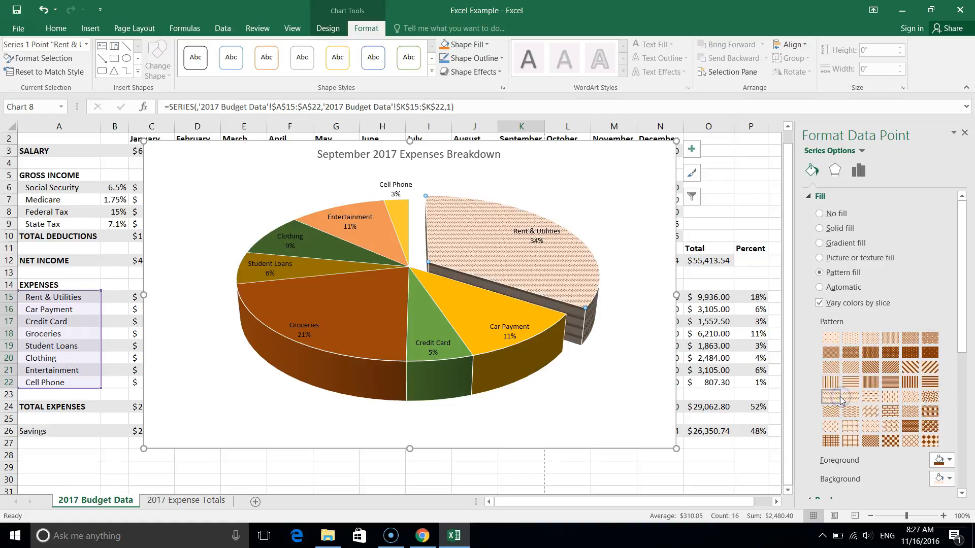
pyautogui.click(850, 425)
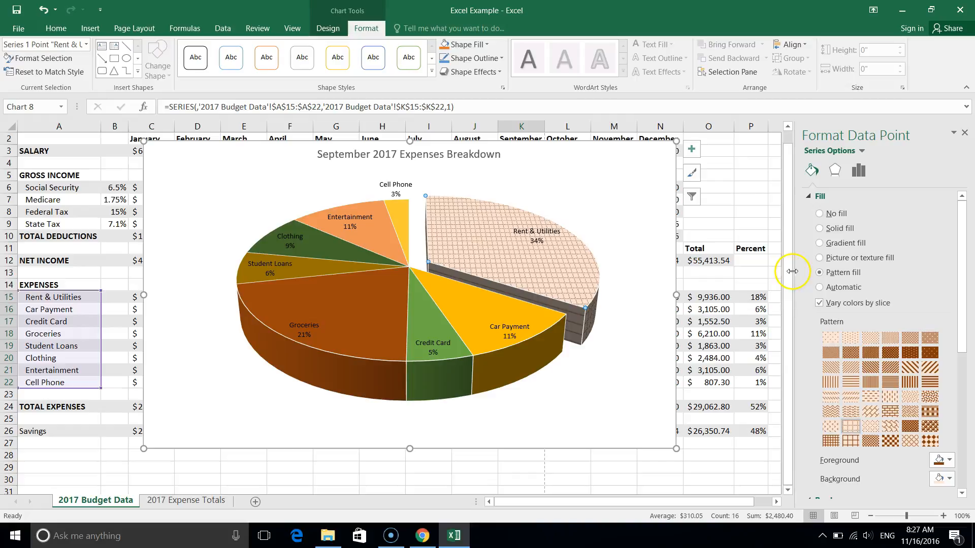
pyautogui.click(814, 245)
pyautogui.click(844, 263)
# Select the whole pie chart and move it to a new sheet named "Sept. 2017 Expenses Breakdown".
pyautogui.click(563, 164)
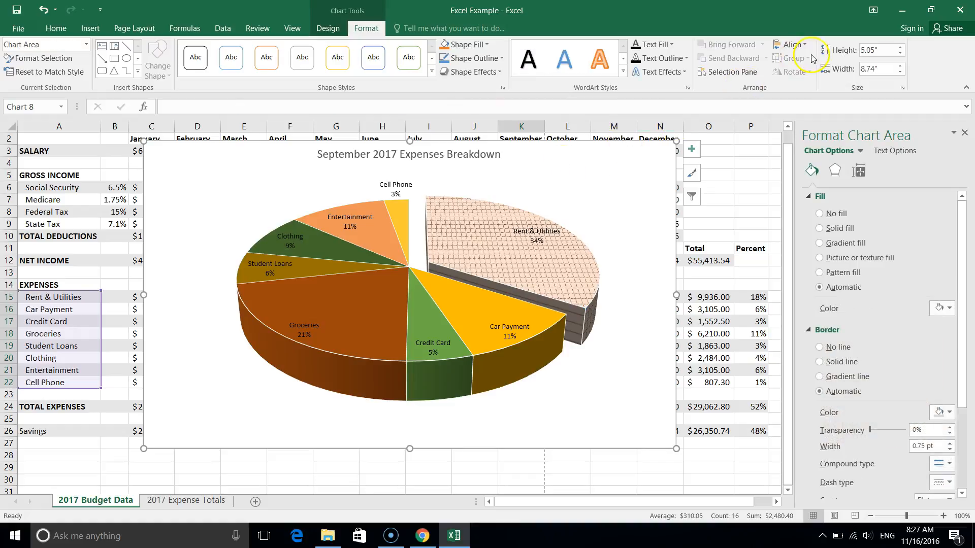
pyautogui.click(579, 178)
pyautogui.doubleClick(579, 178)
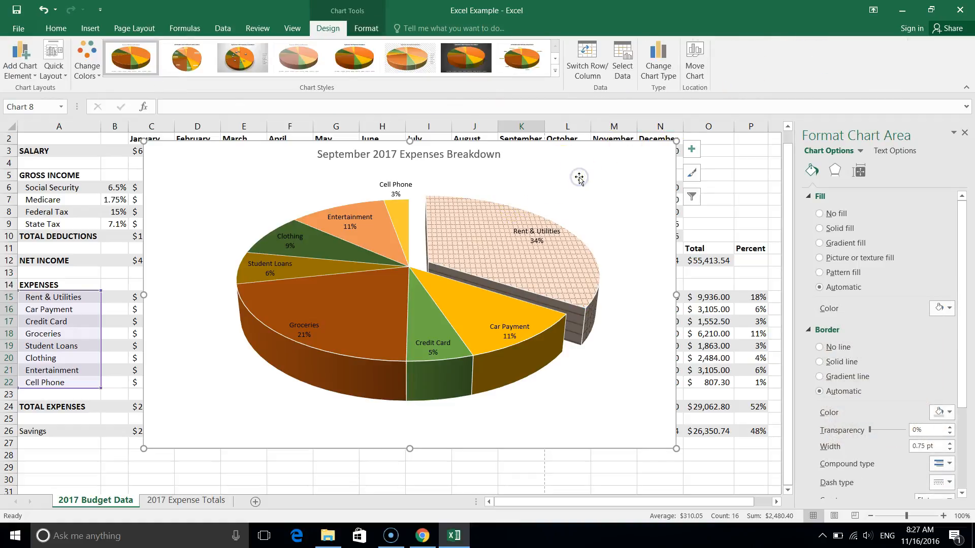
pyautogui.click(698, 66)
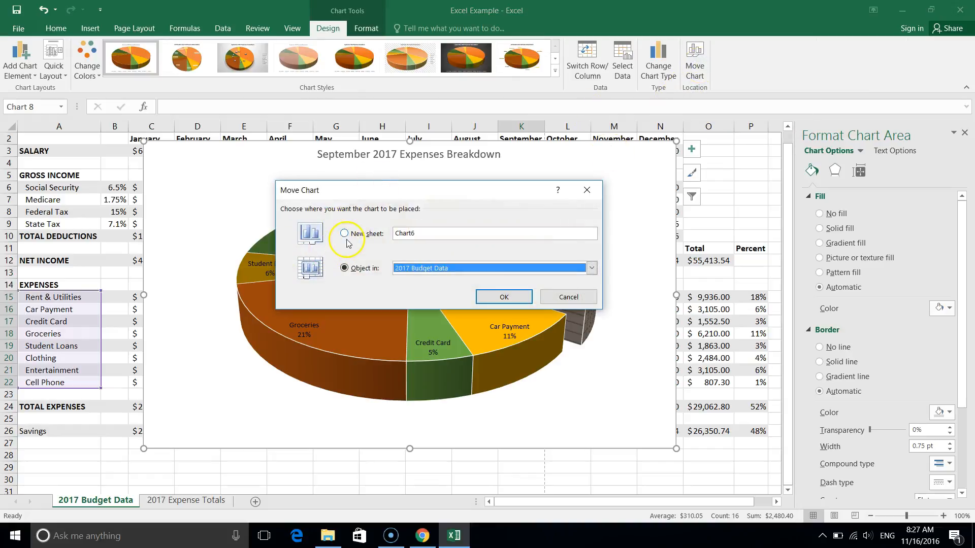
pyautogui.click(343, 233)
pyautogui.write('Summ')
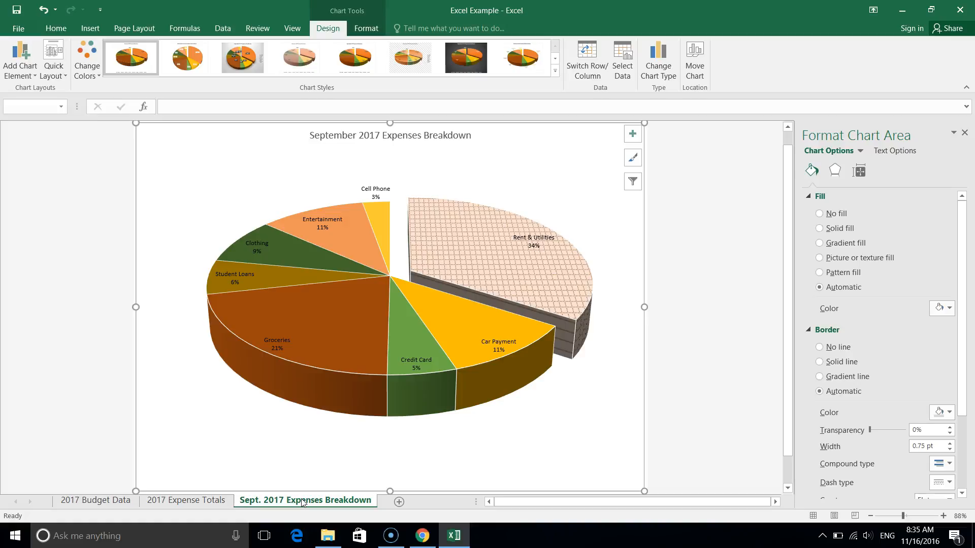
# Return to the 2017 Budget Data sheet and switch to Chrome to check the next chart in the assignment PDF.
pyautogui.click(82, 502)
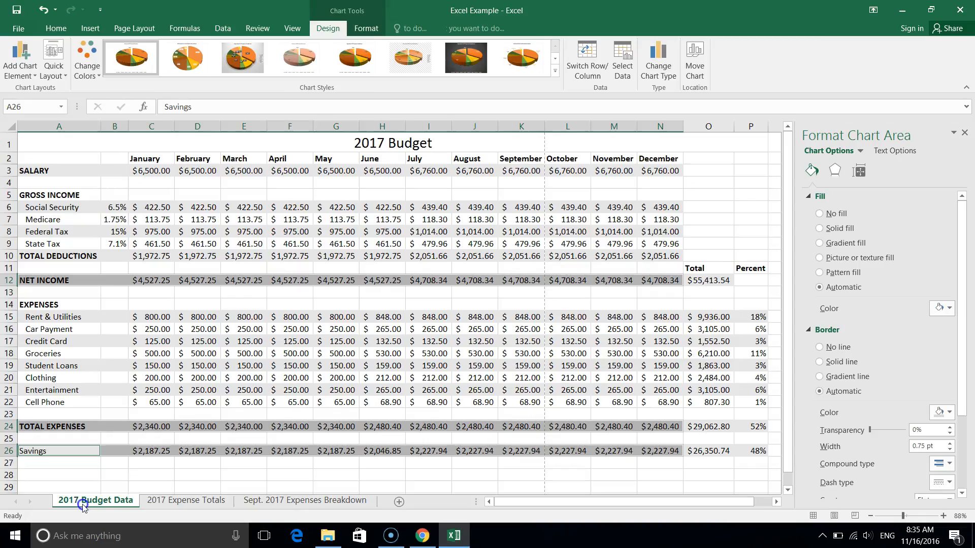
pyautogui.click(429, 536)
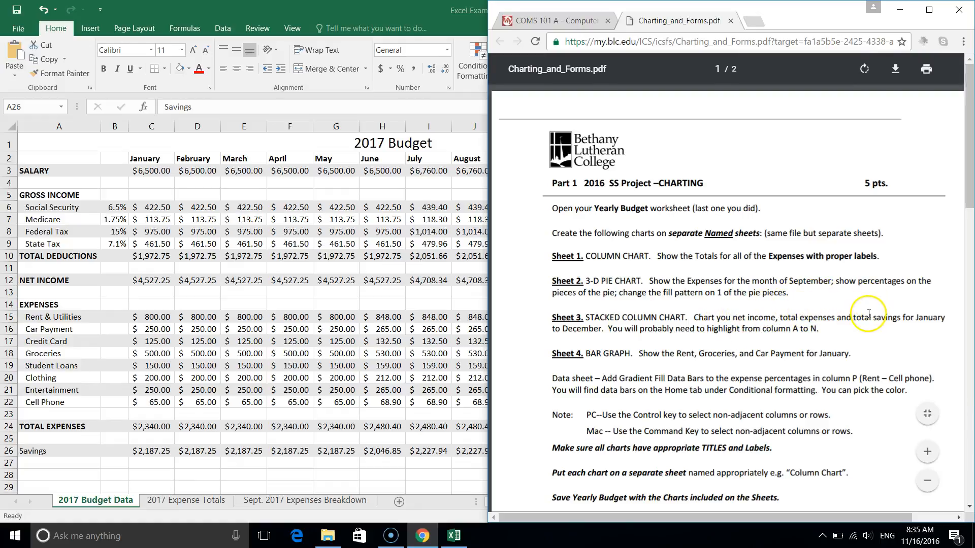
# Switch back to Excel and select the January to December headers together with the NET INCOME, TOTAL EXPENSES and Savings rows through column N.
pyautogui.click(269, 271)
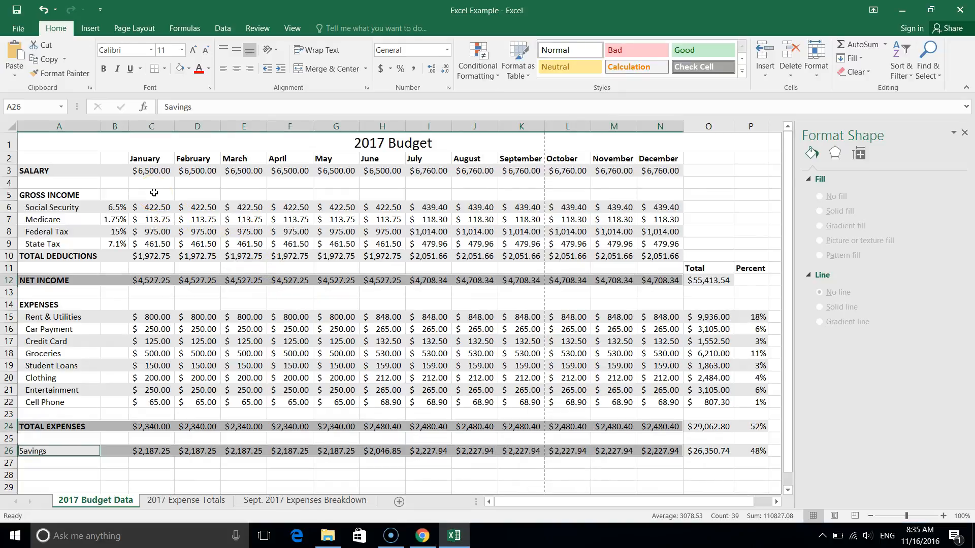
pyautogui.moveTo(158, 159); pyautogui.dragTo(639, 161)
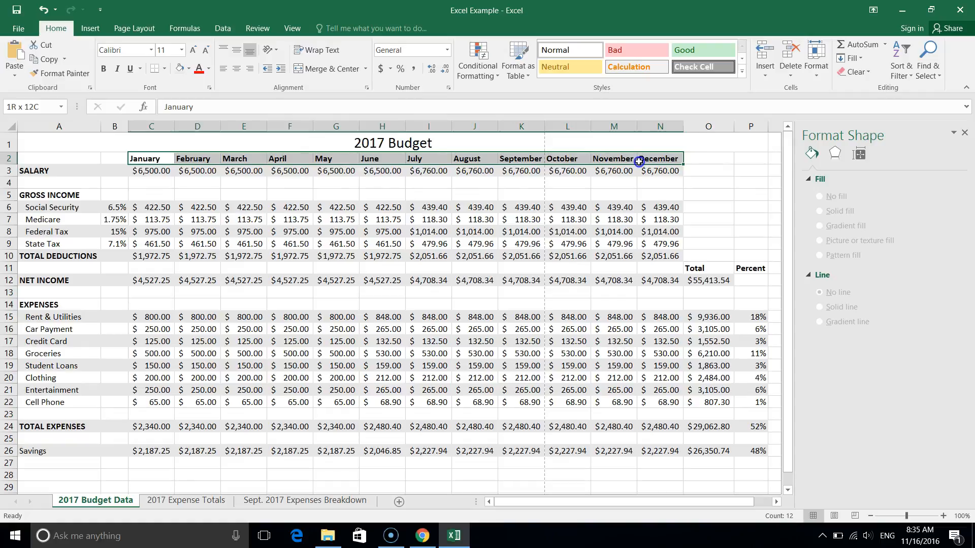
pyautogui.moveTo(638, 162); pyautogui.dragTo(638, 161)
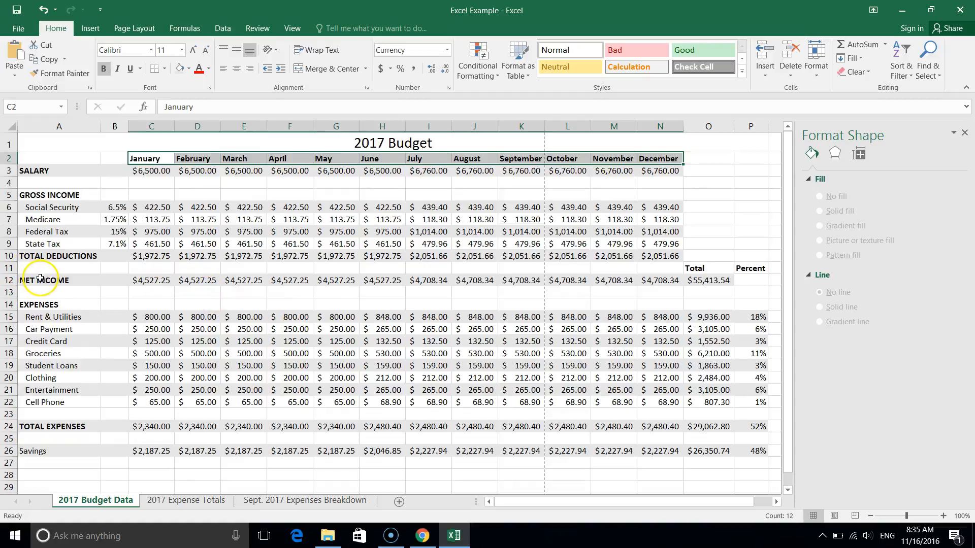
pyautogui.moveTo(42, 281); pyautogui.dragTo(657, 281)
pyautogui.moveTo(38, 427); pyautogui.dragTo(657, 426)
pyautogui.moveTo(35, 451); pyautogui.dragTo(657, 452)
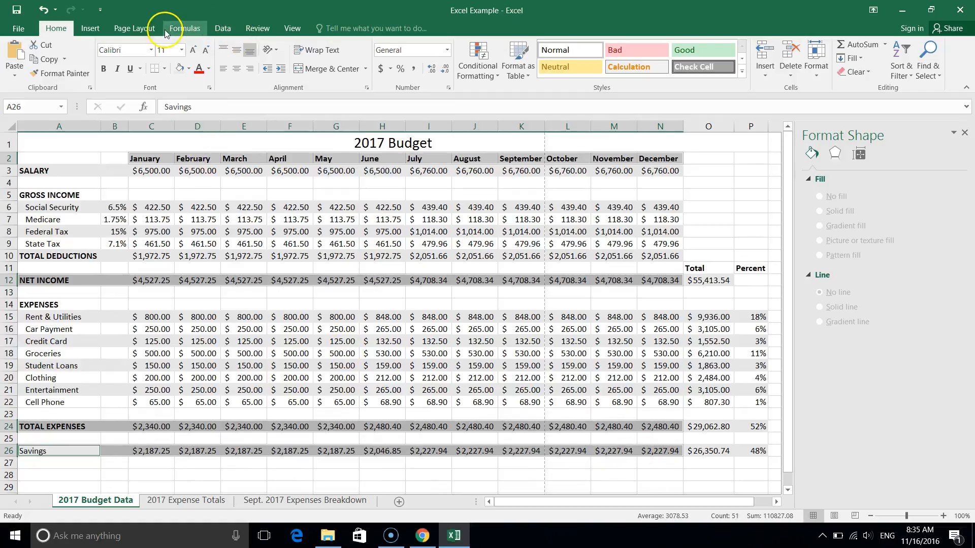
# Insert a Stacked Column chart from the selected budget rows.
pyautogui.click(91, 28)
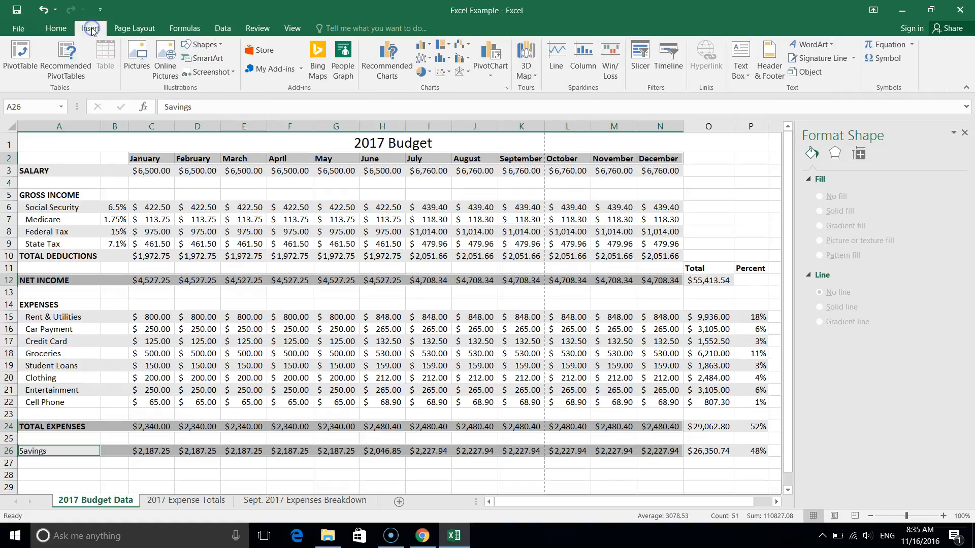
pyautogui.click(383, 71)
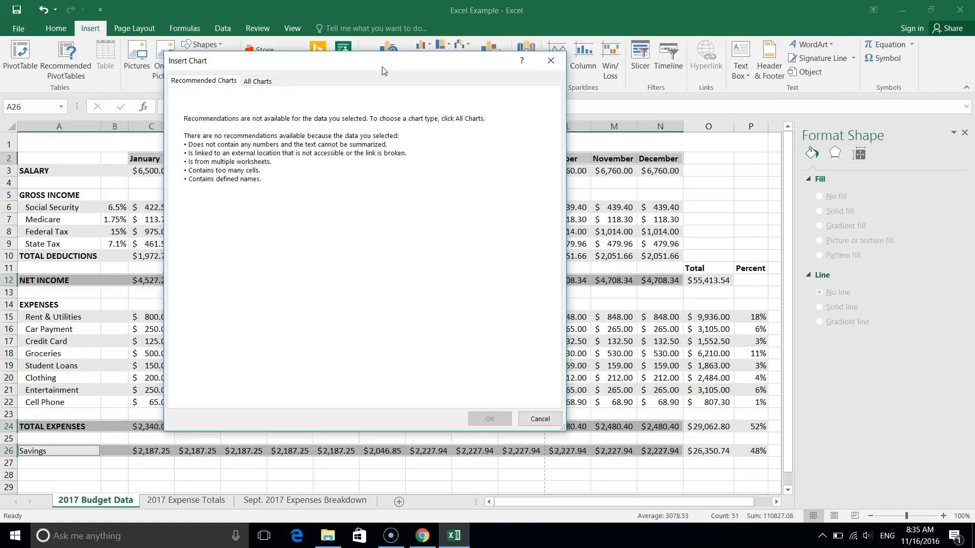
pyautogui.click(266, 81)
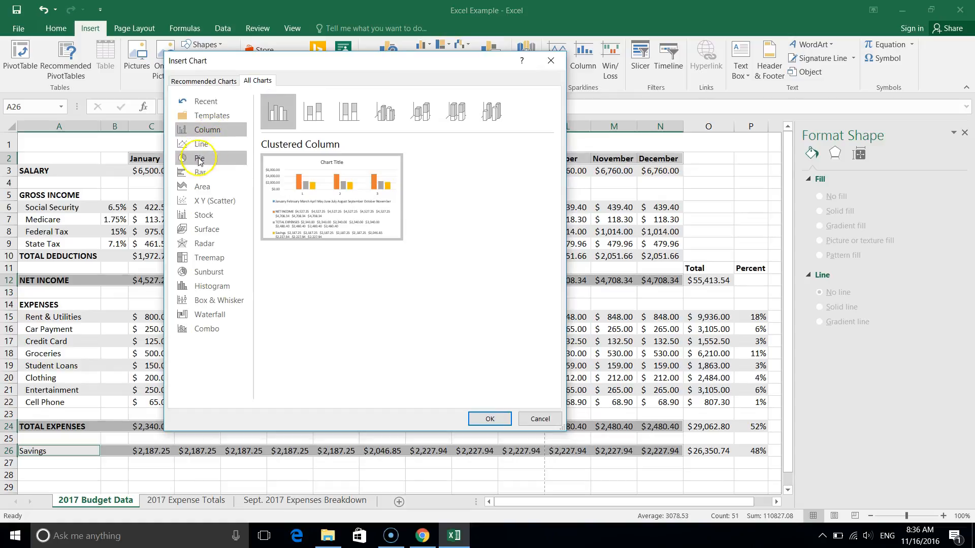
pyautogui.click(329, 123)
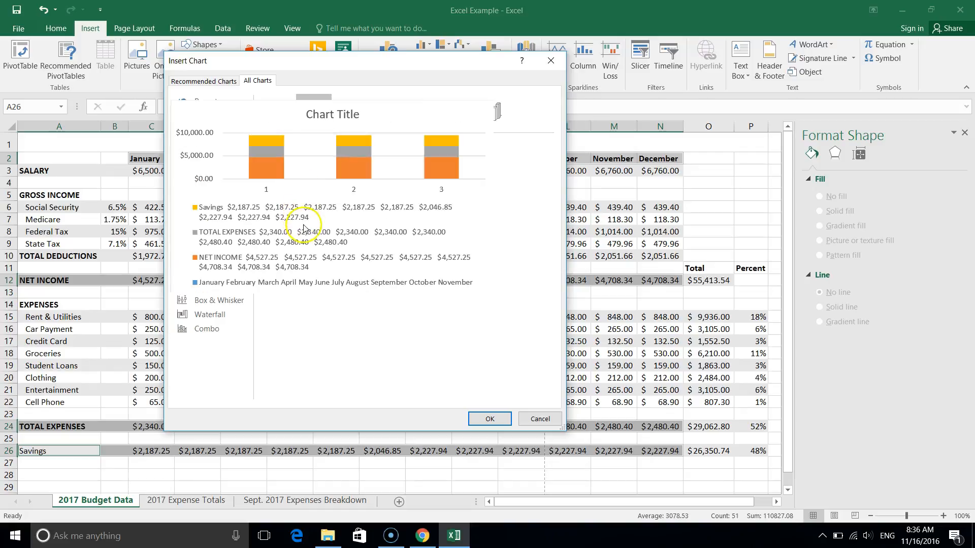
pyautogui.click(489, 419)
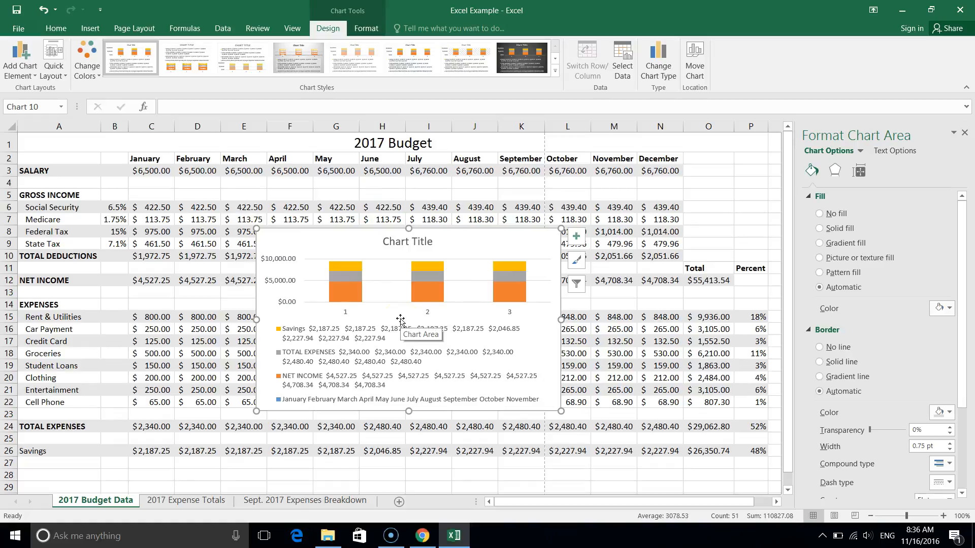
# Set the chart's horizontal axis labels to the month headers in C2:N2 of the 2017 Budget Data sheet.
pyautogui.click(624, 69)
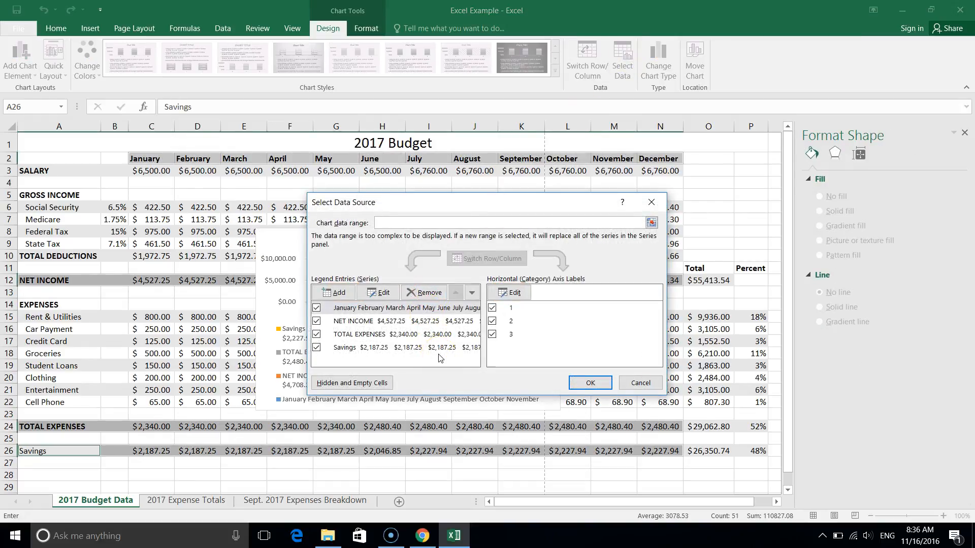
pyautogui.click(518, 294)
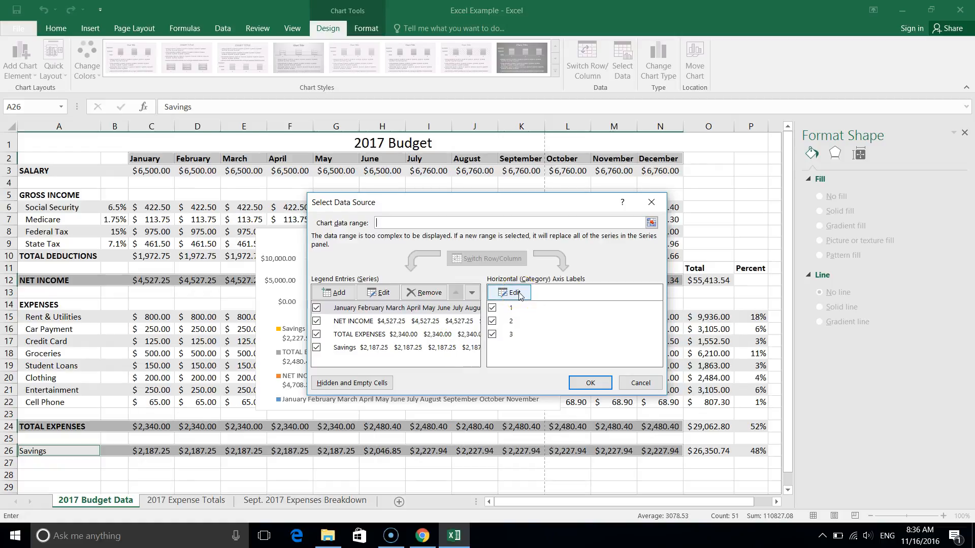
pyautogui.moveTo(143, 158); pyautogui.dragTo(662, 162)
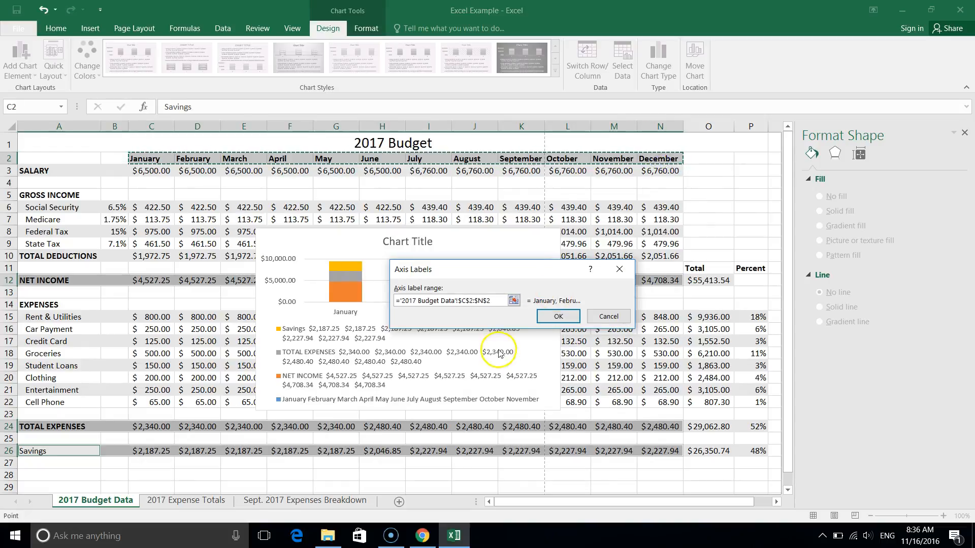
pyautogui.click(556, 321)
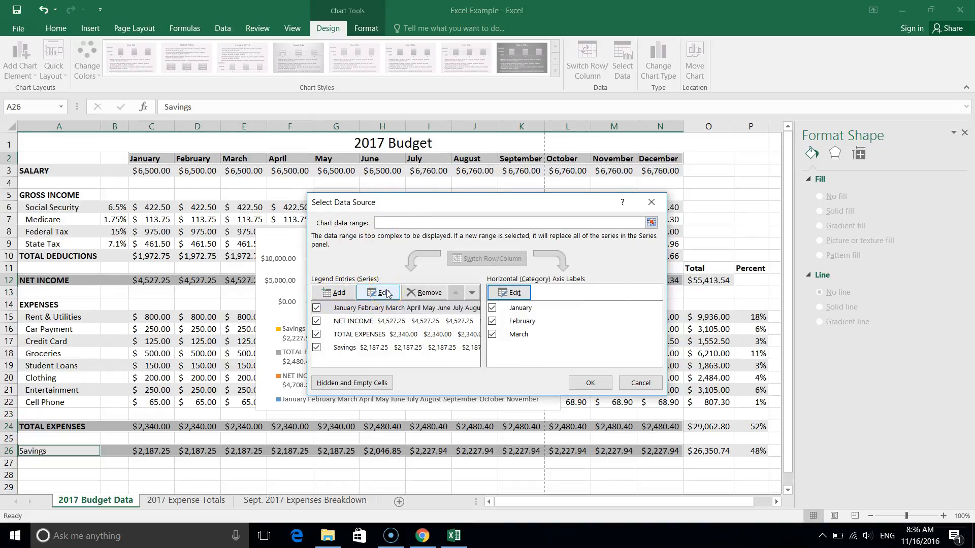
# Remove the series made of the month names from the chart's data source.
pyautogui.click(339, 326)
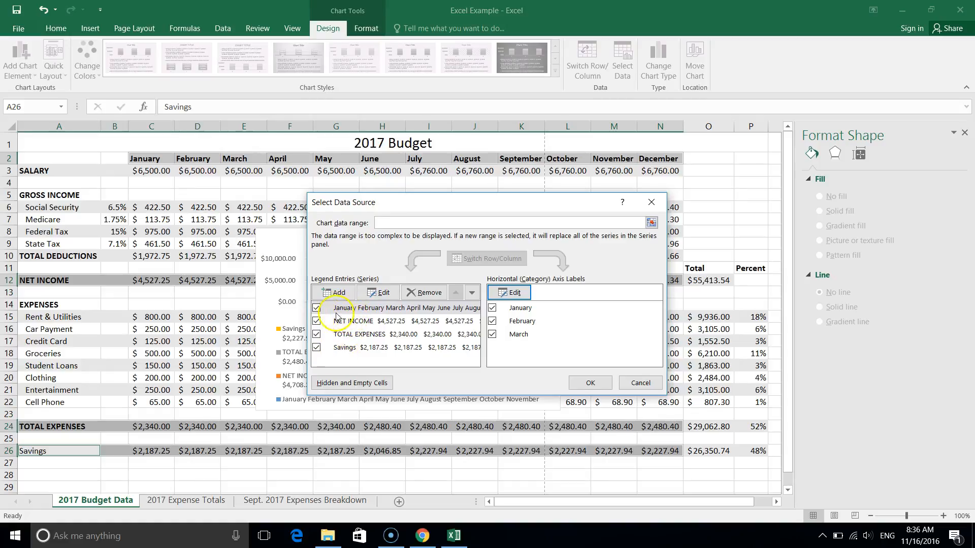
pyautogui.click(347, 309)
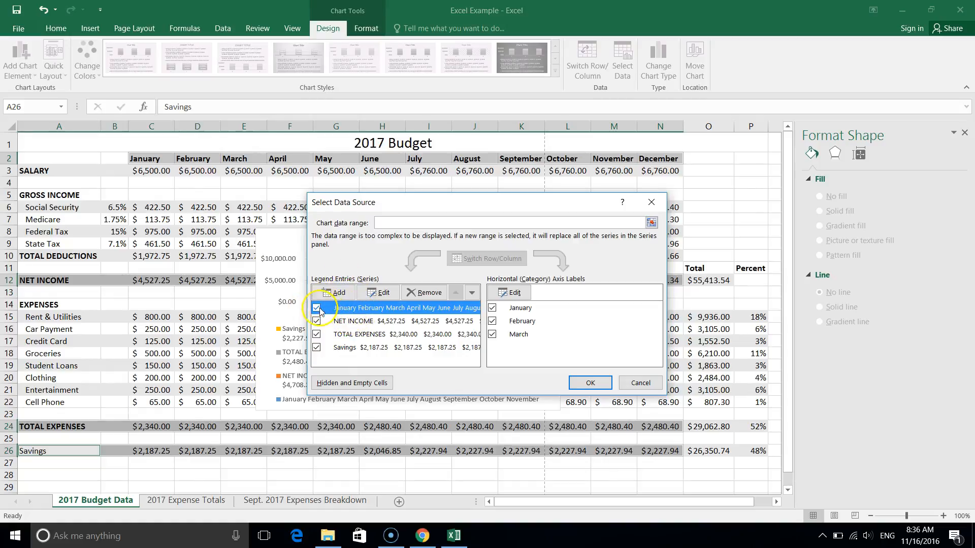
pyautogui.click(425, 292)
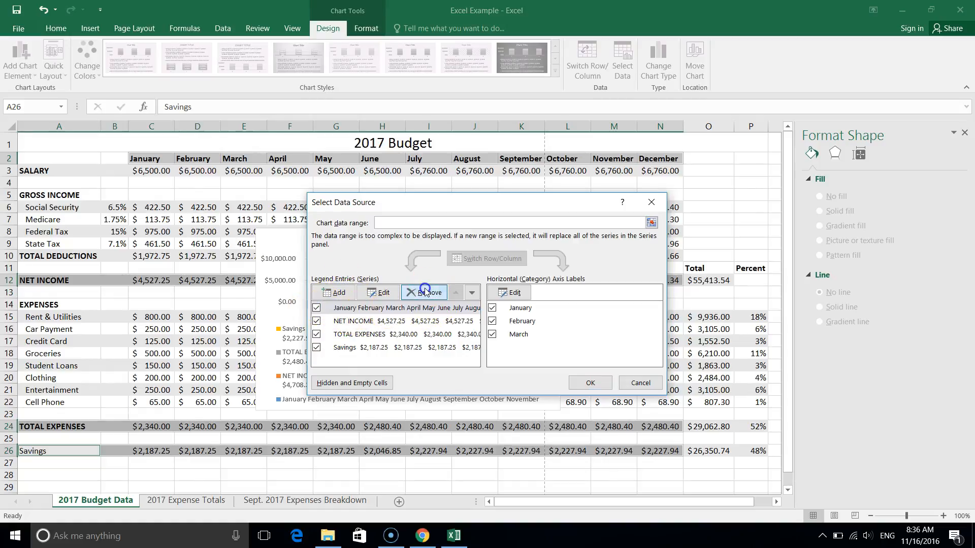
# Open the NET INCOME series of the stacked column chart for editing.
pyautogui.click(354, 310)
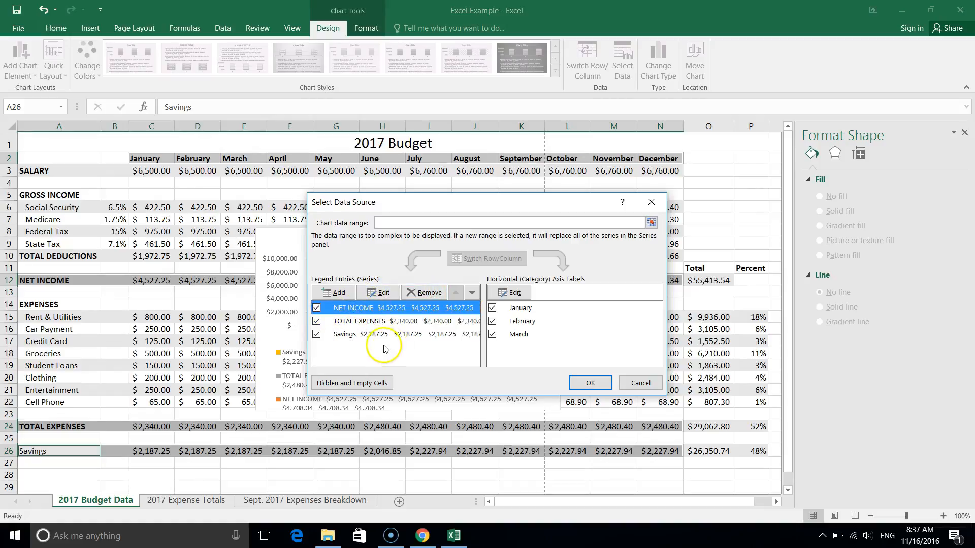
pyautogui.click(369, 293)
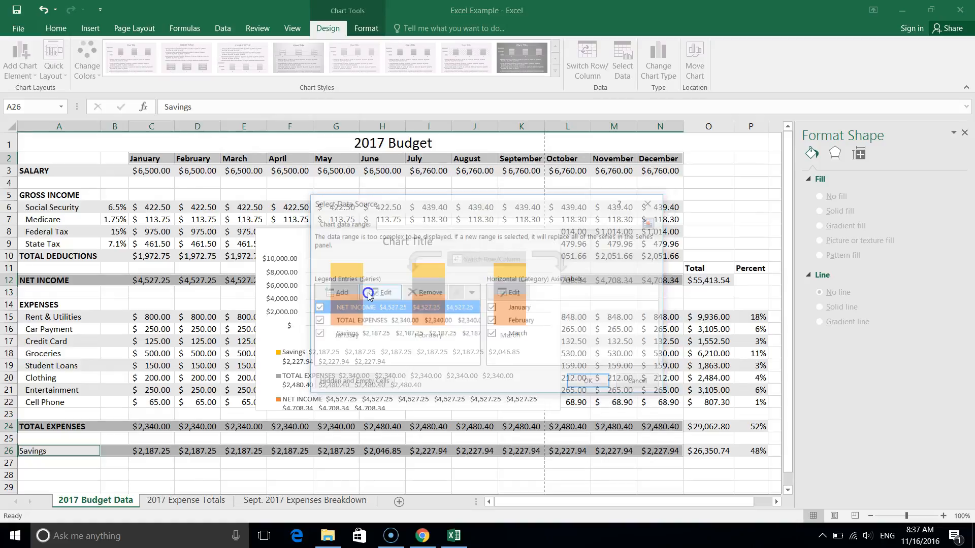
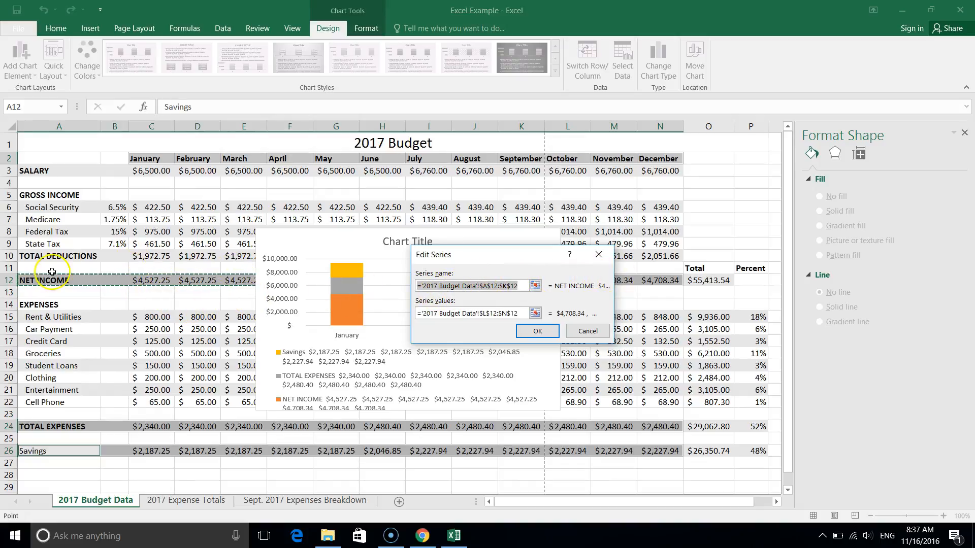
# Set the NET INCOME series name to cell A12 of the 2017 Budget Data sheet.
pyautogui.click(42, 284)
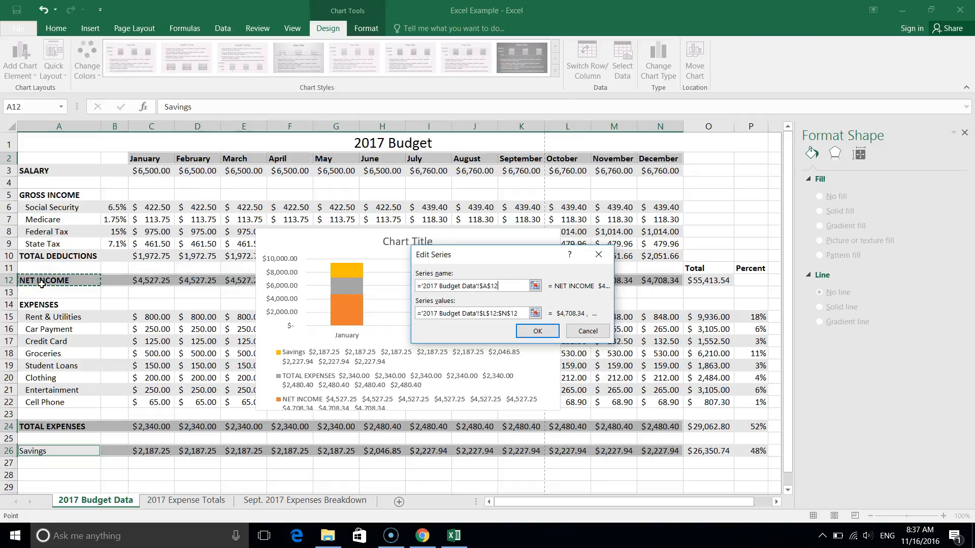
pyautogui.click(457, 314)
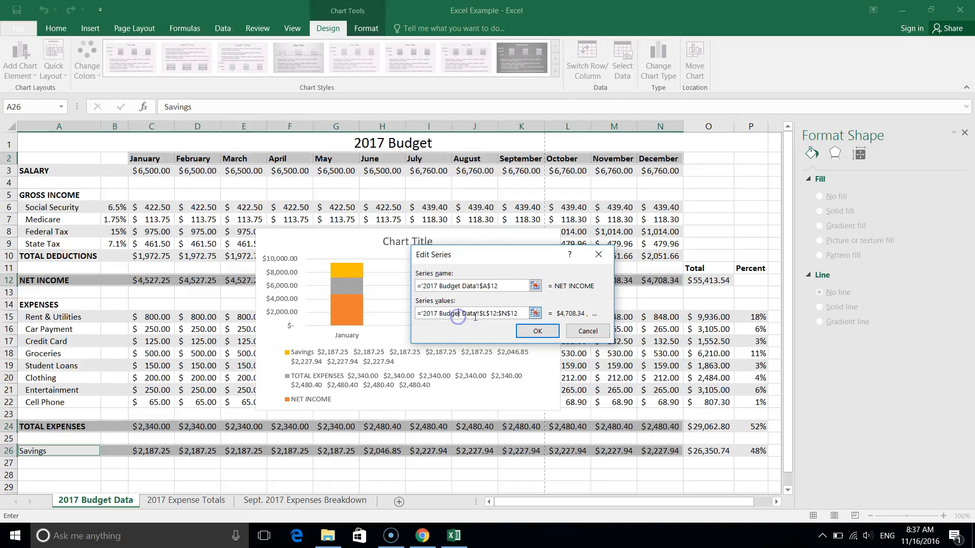
pyautogui.click(535, 313)
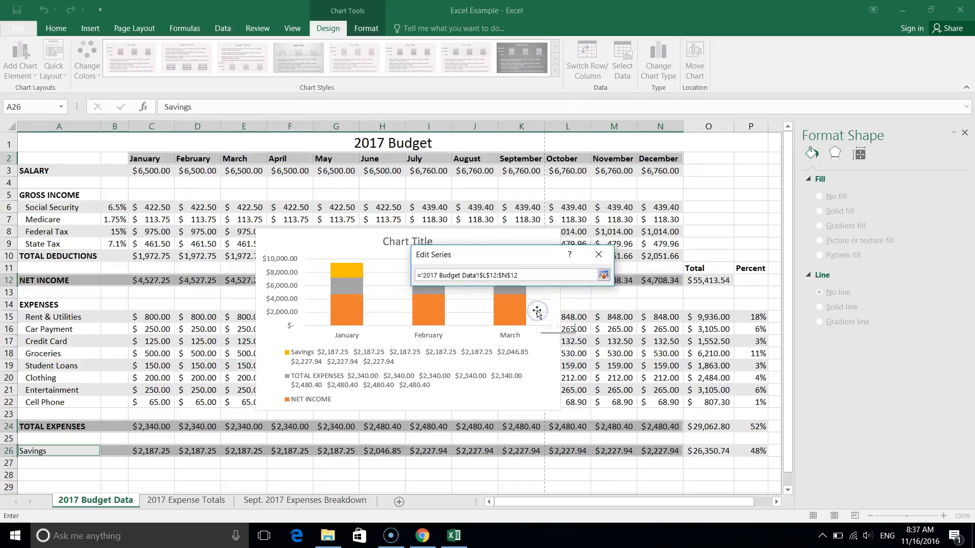
pyautogui.moveTo(151, 280); pyautogui.dragTo(655, 279)
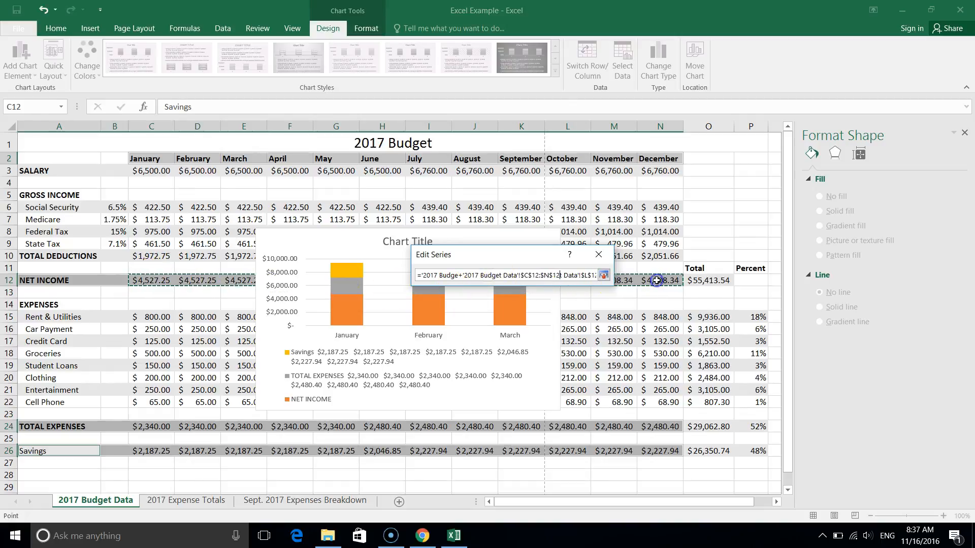
pyautogui.click(603, 276)
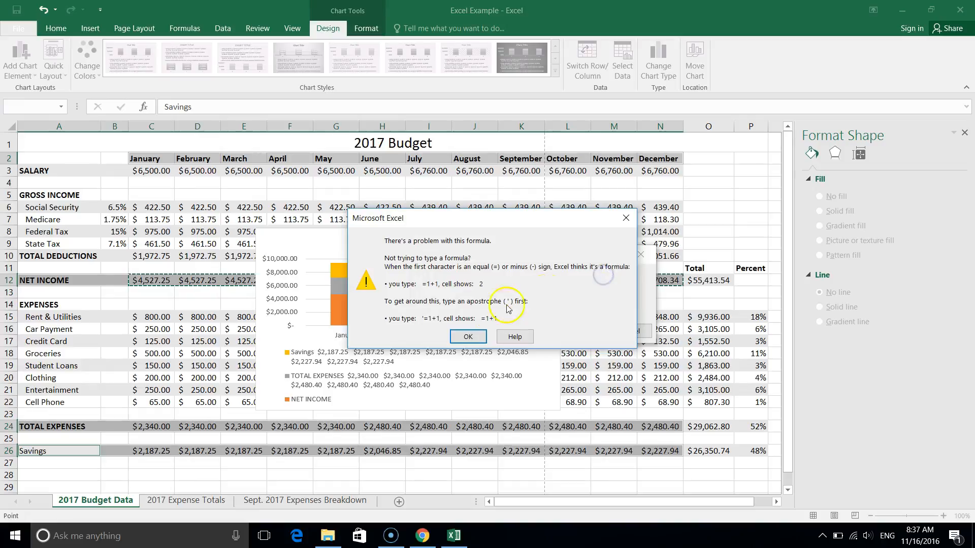
pyautogui.click(467, 337)
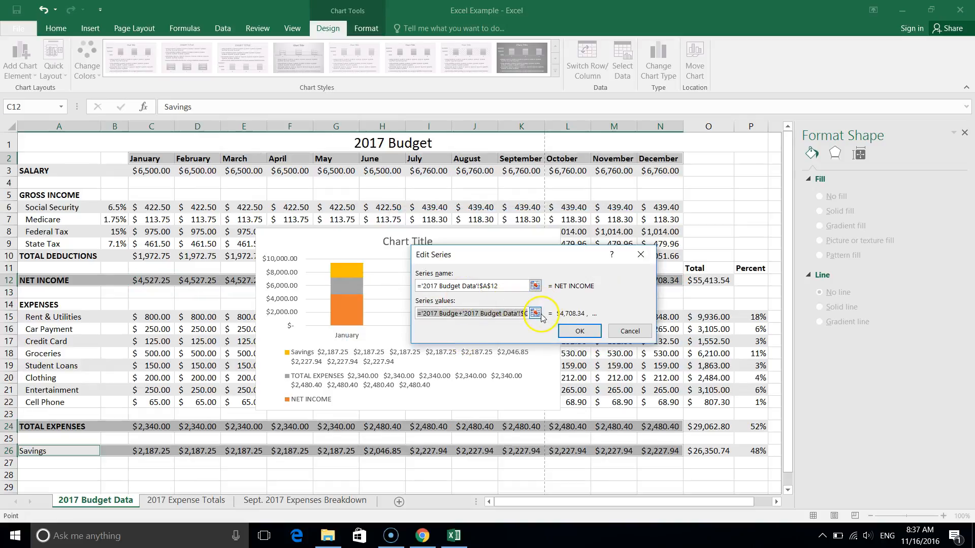
# Replace the NET INCOME series values with the range C12:N12 of the 2017 Budget Data sheet.
pyautogui.press('BackSpace')
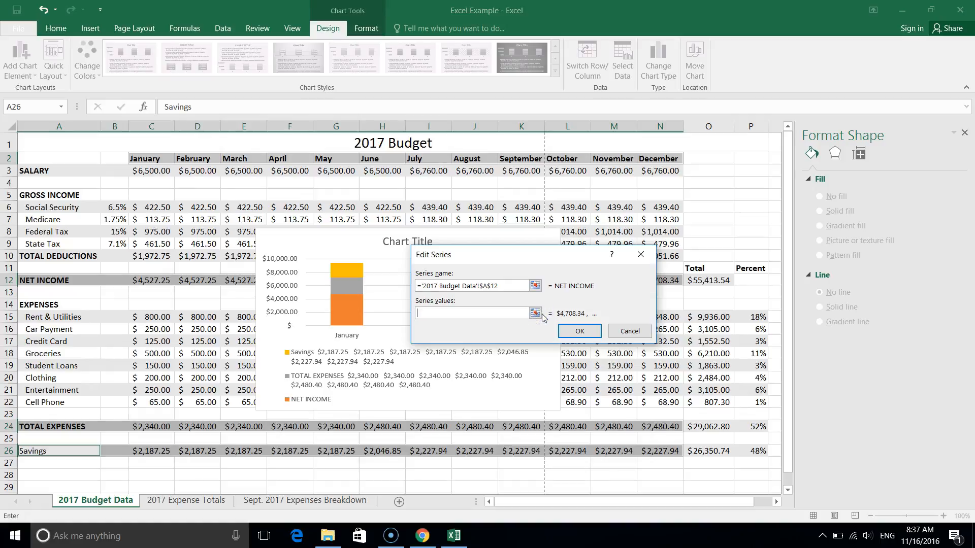
pyautogui.click(535, 313)
pyautogui.moveTo(145, 280); pyautogui.dragTo(660, 281)
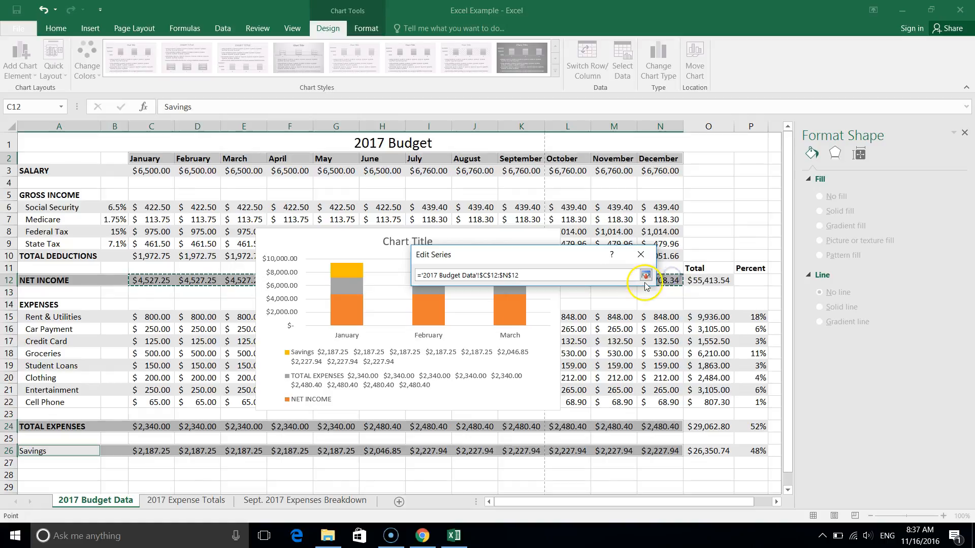
pyautogui.click(645, 275)
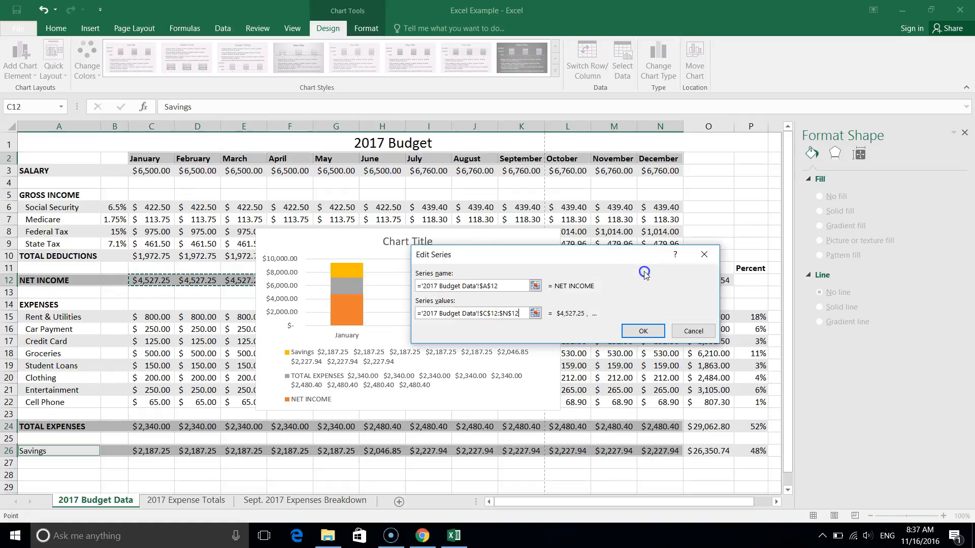
pyautogui.click(636, 334)
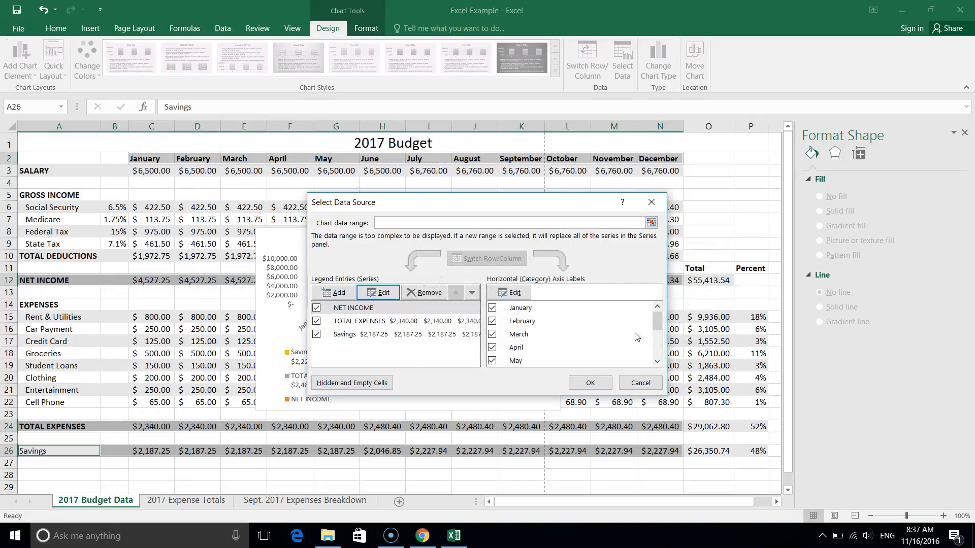
# Edit the TOTAL EXPENSES series and set its name to cell A24 of the 2017 Budget Data sheet.
pyautogui.click(363, 322)
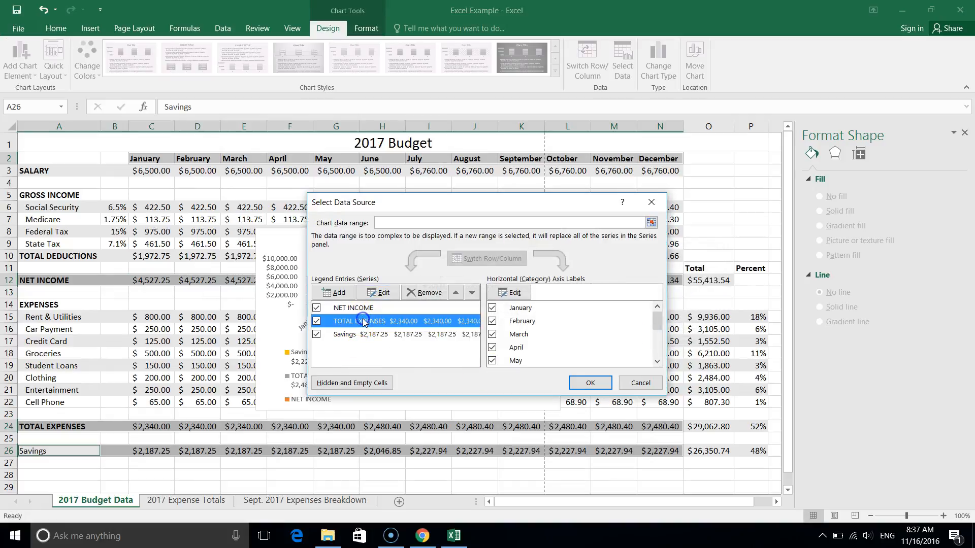
pyautogui.click(400, 297)
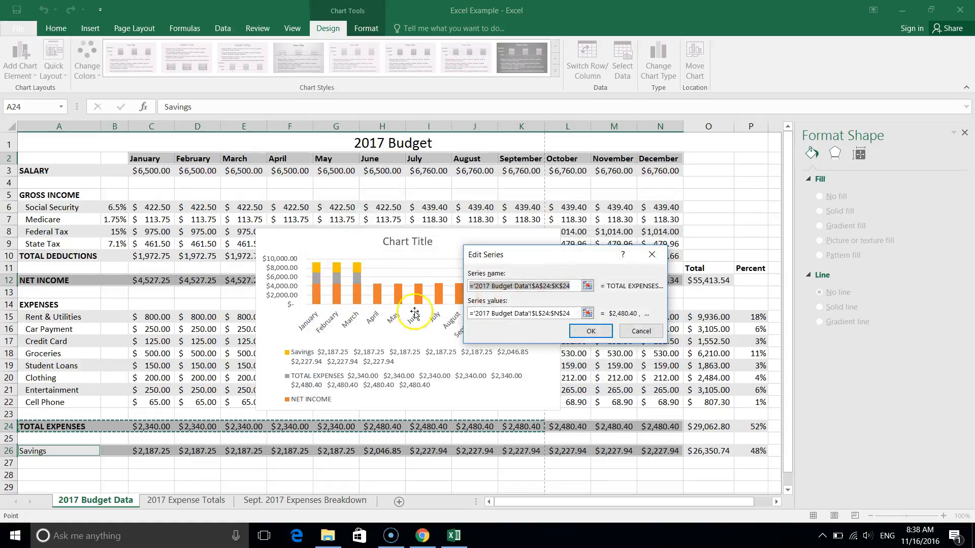
pyautogui.click(57, 426)
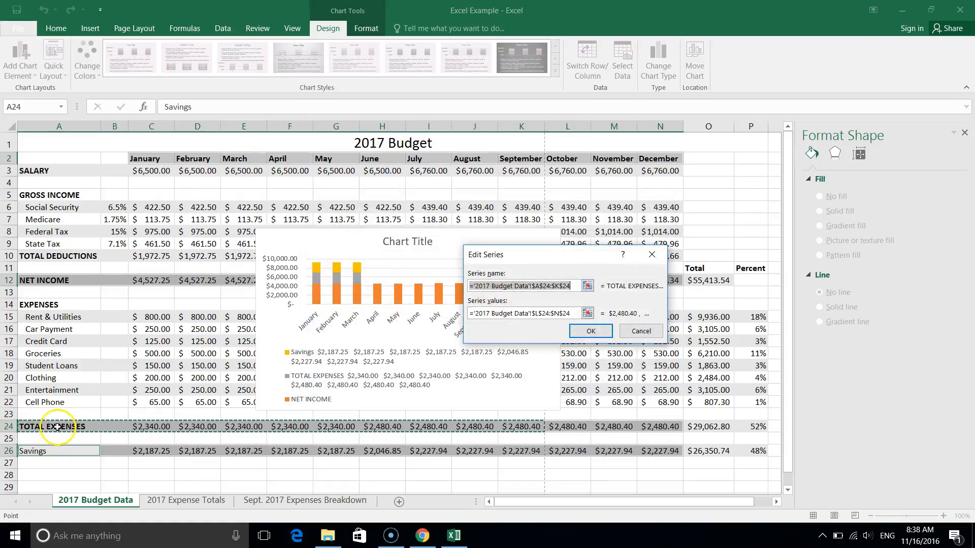
pyautogui.click(523, 314)
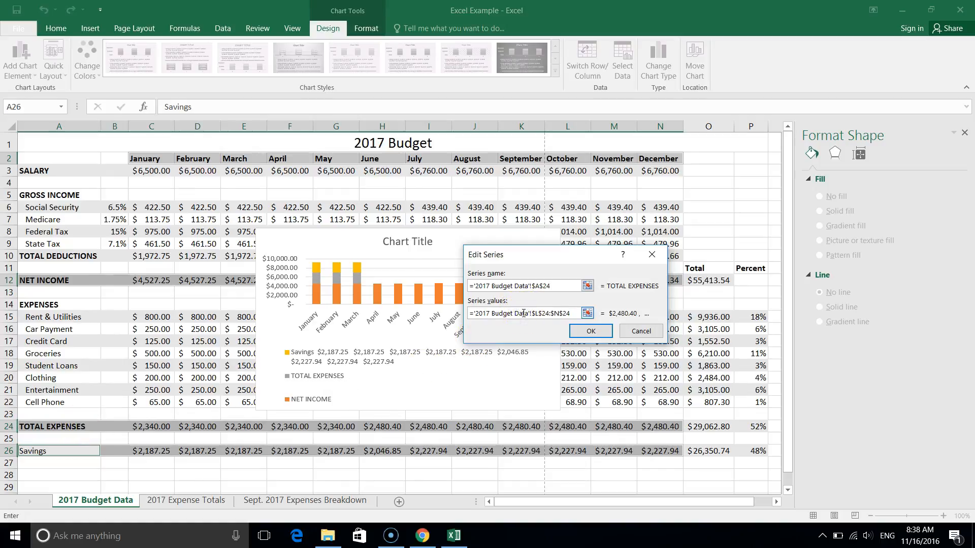
pyautogui.scroll(-8, 523, 313)
pyautogui.click(536, 314)
pyautogui.doubleClick(539, 313)
pyautogui.doubleClick(539, 313)
pyautogui.moveTo(469, 313); pyautogui.dragTo(698, 305)
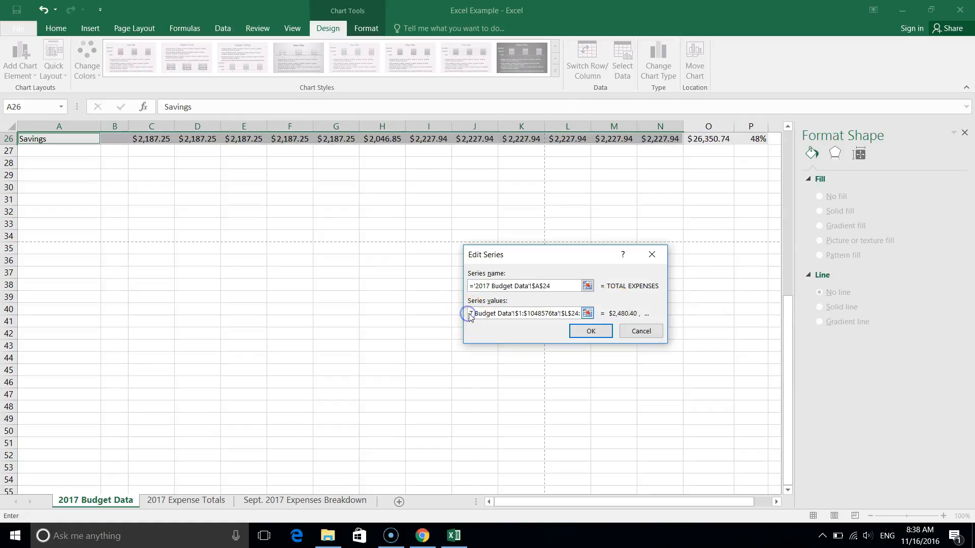
# Replace the TOTAL EXPENSES series values with the range C24:N24 of the 2017 Budget Data sheet.
pyautogui.moveTo(470, 313); pyautogui.dragTo(611, 311)
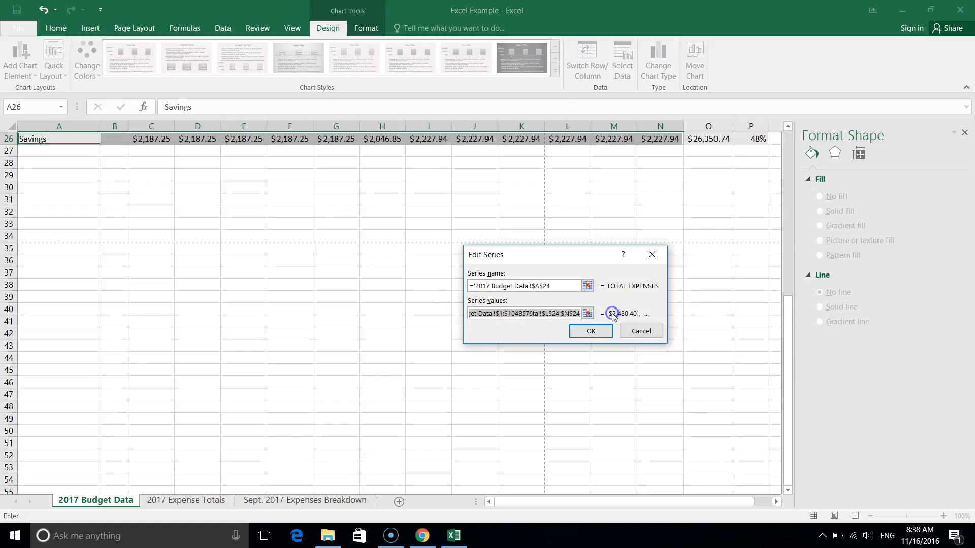
pyautogui.press('BackSpace')
pyautogui.scroll(6, 277, 305)
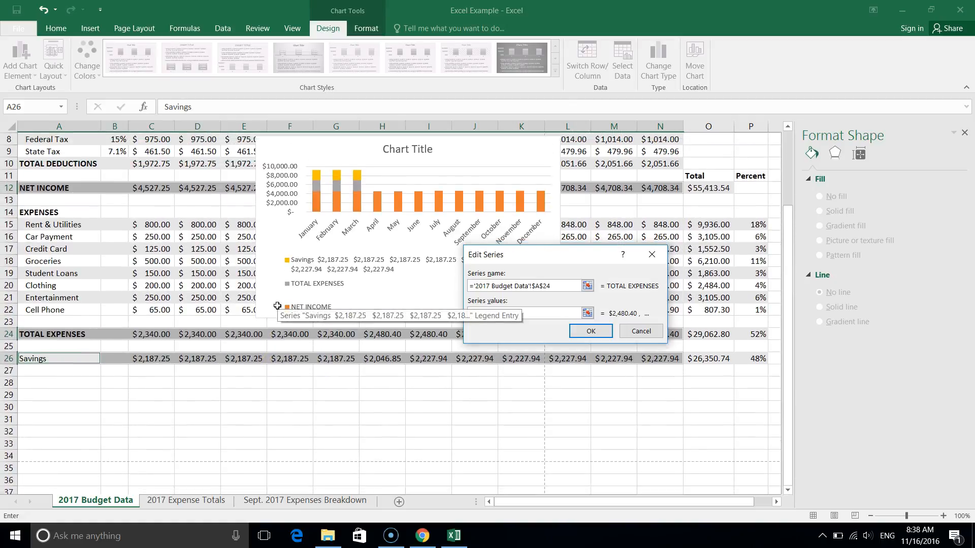
pyautogui.click(592, 319)
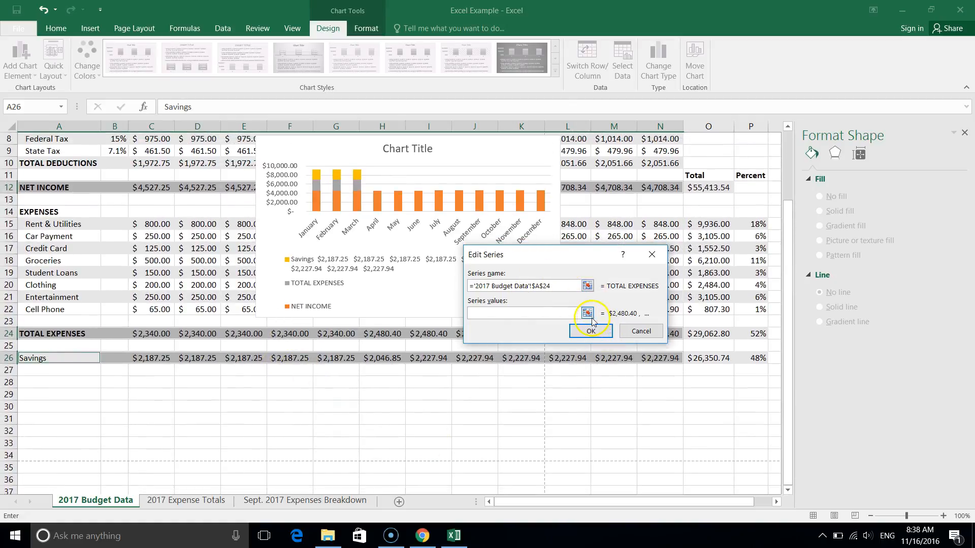
pyautogui.moveTo(142, 334); pyautogui.dragTo(675, 330)
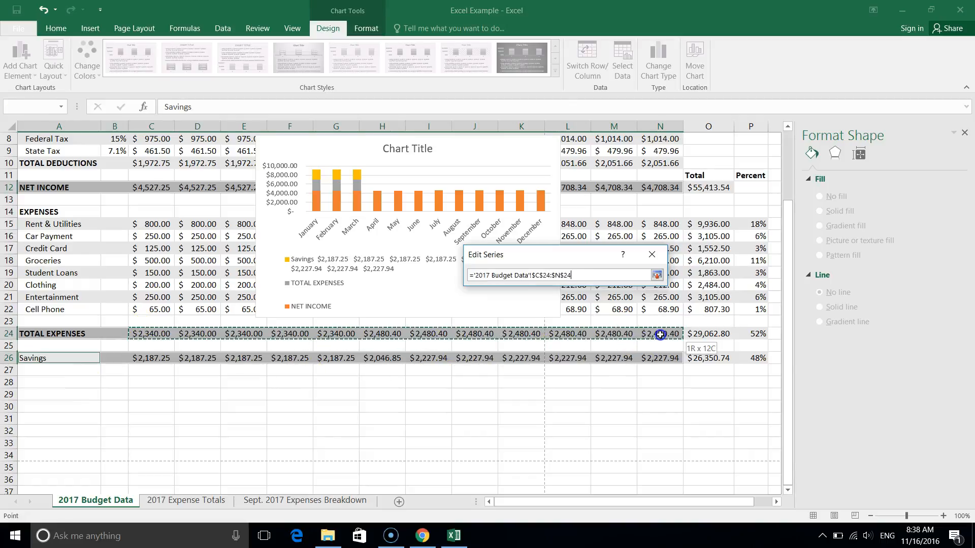
pyautogui.click(495, 273)
pyautogui.click(657, 275)
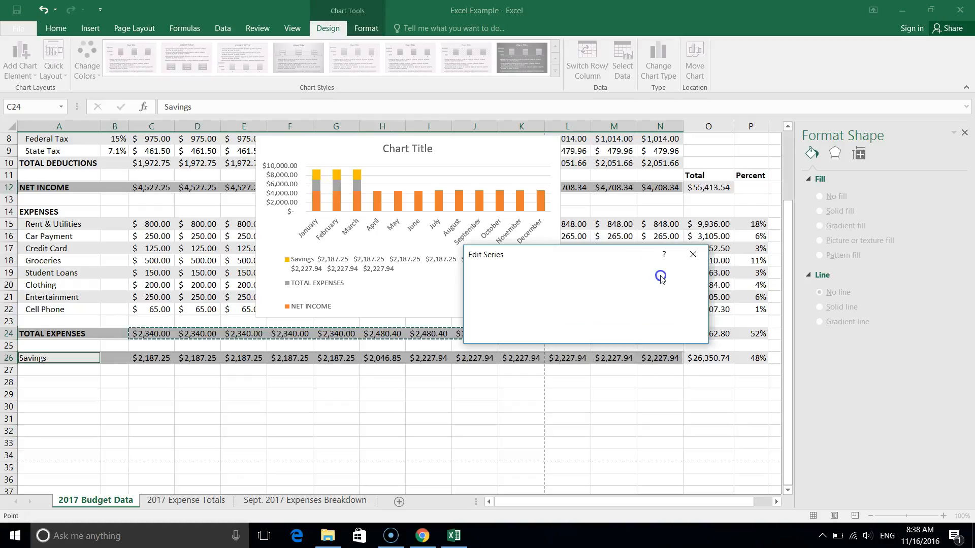
pyautogui.click(632, 331)
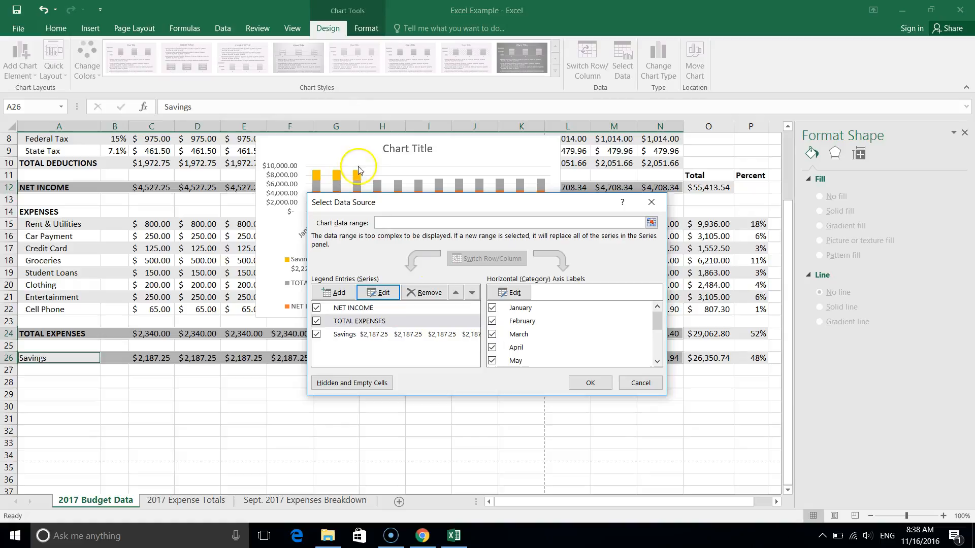
# Edit the Savings series and set its name to cell A26 of the 2017 Budget Data sheet.
pyautogui.click(363, 335)
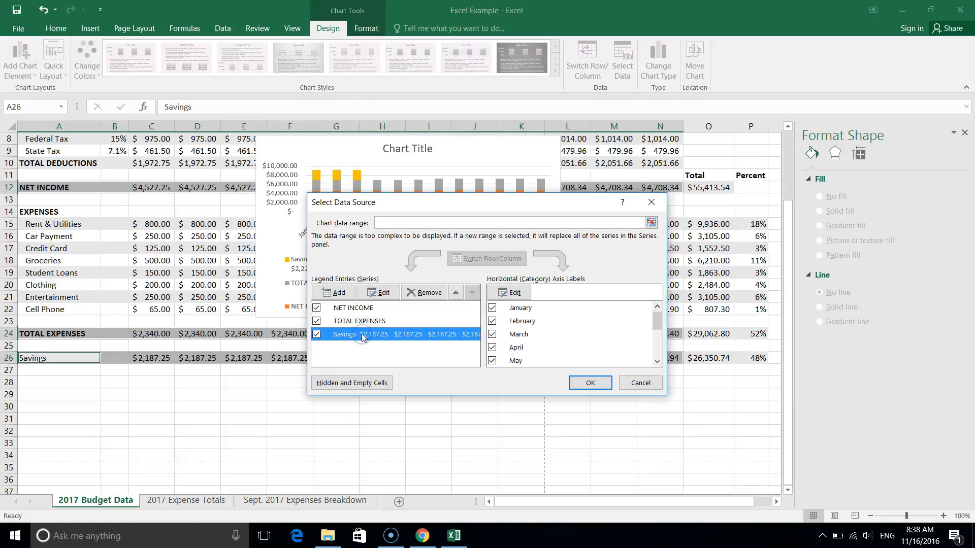
pyautogui.click(378, 291)
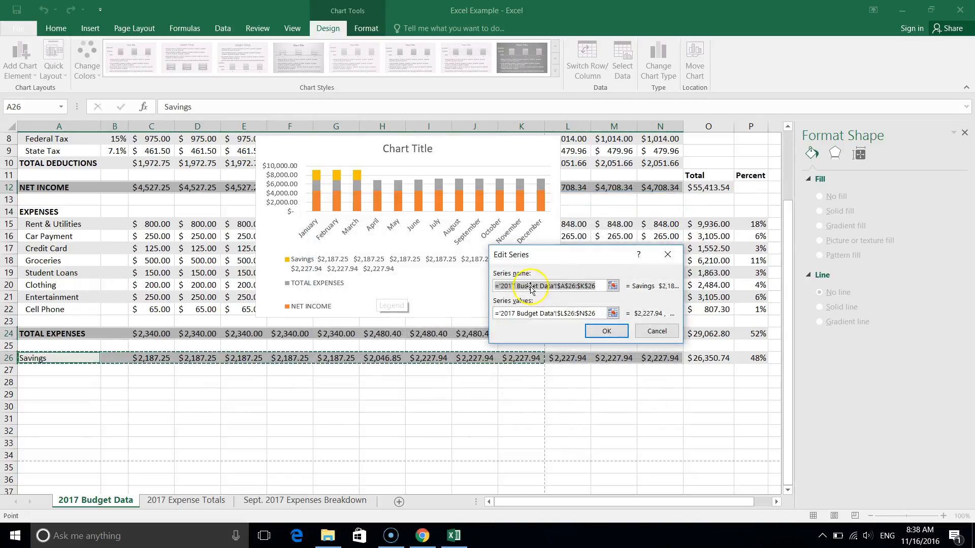
pyautogui.click(36, 358)
# Replace the Savings series values with the range C26:N26 and apply the chart's data source changes.
pyautogui.click(546, 313)
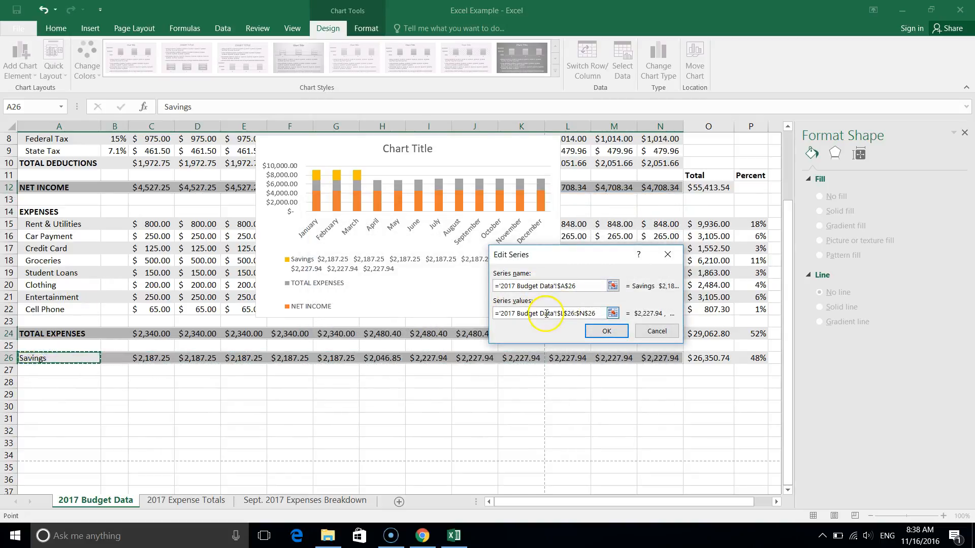
pyautogui.click(608, 331)
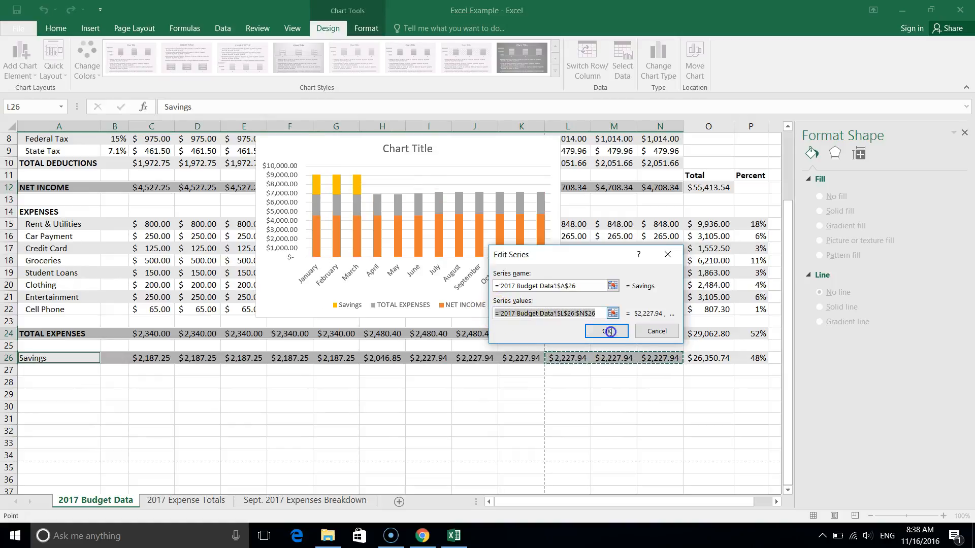
pyautogui.press('BackSpace')
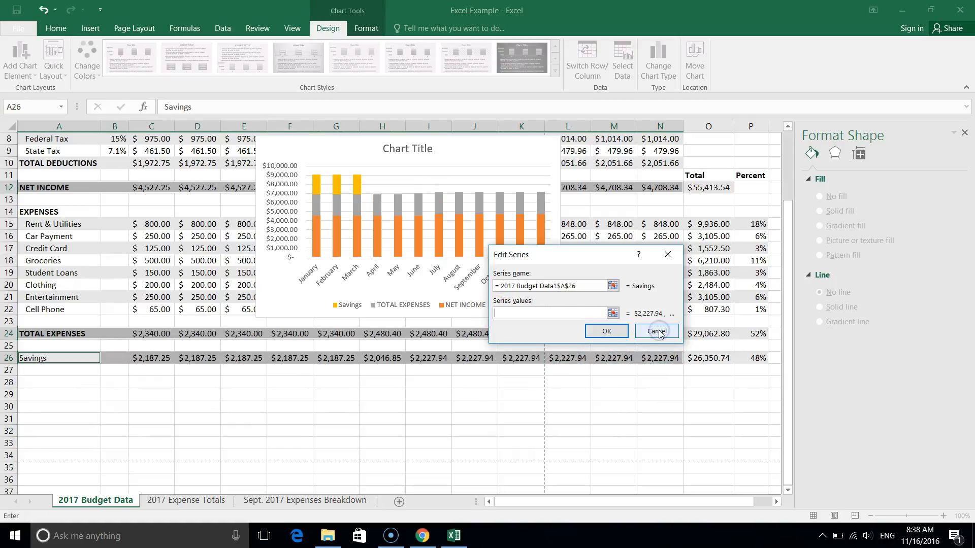
pyautogui.click(612, 313)
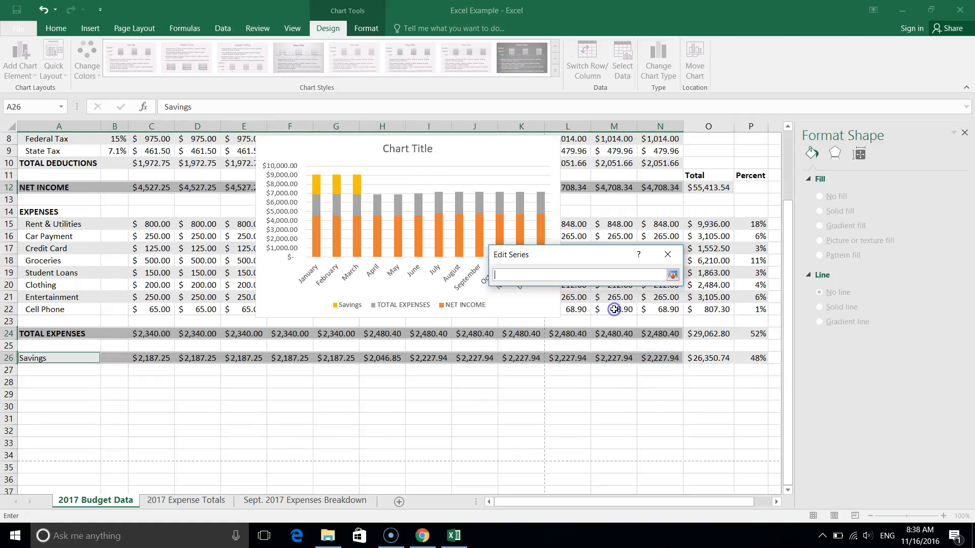
pyautogui.click(145, 358)
pyautogui.moveTo(235, 358); pyautogui.dragTo(559, 358)
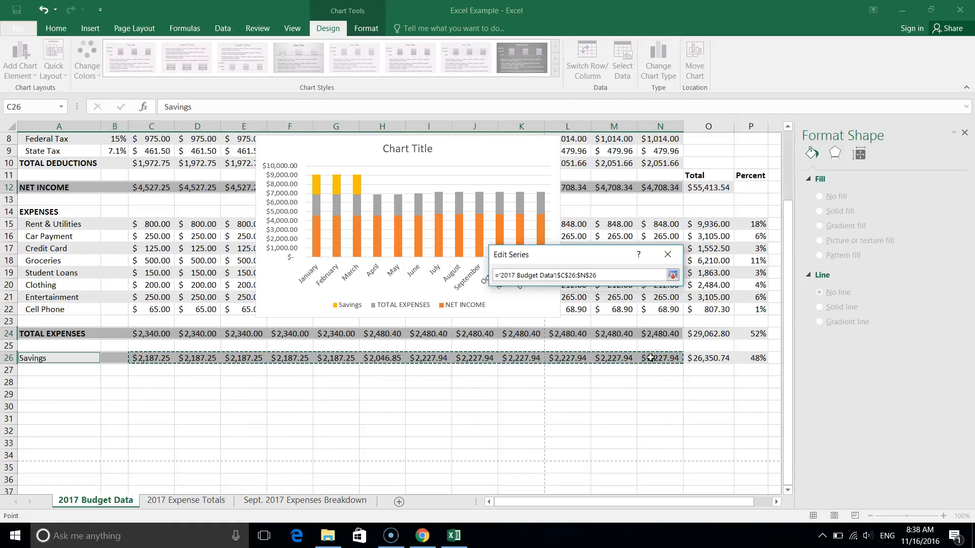
pyautogui.press('Return')
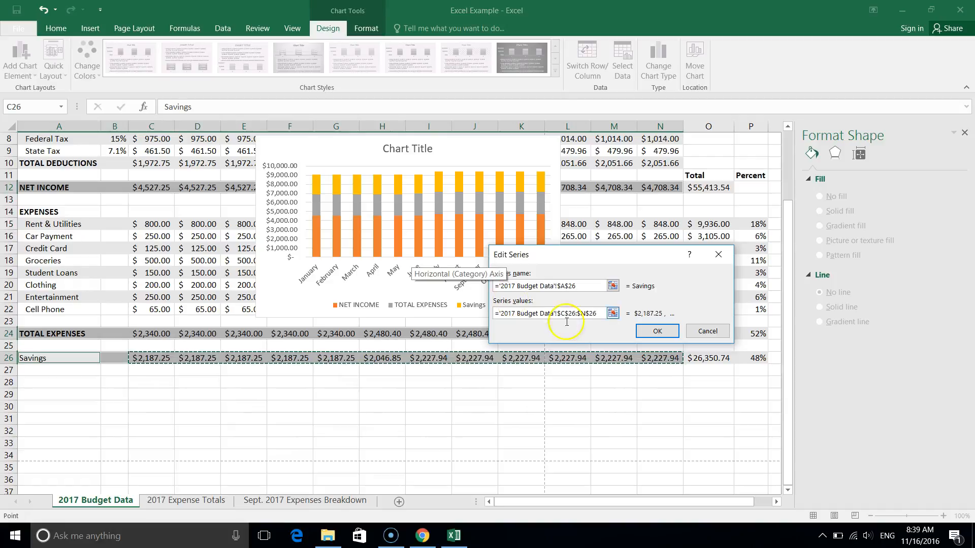
pyautogui.click(657, 332)
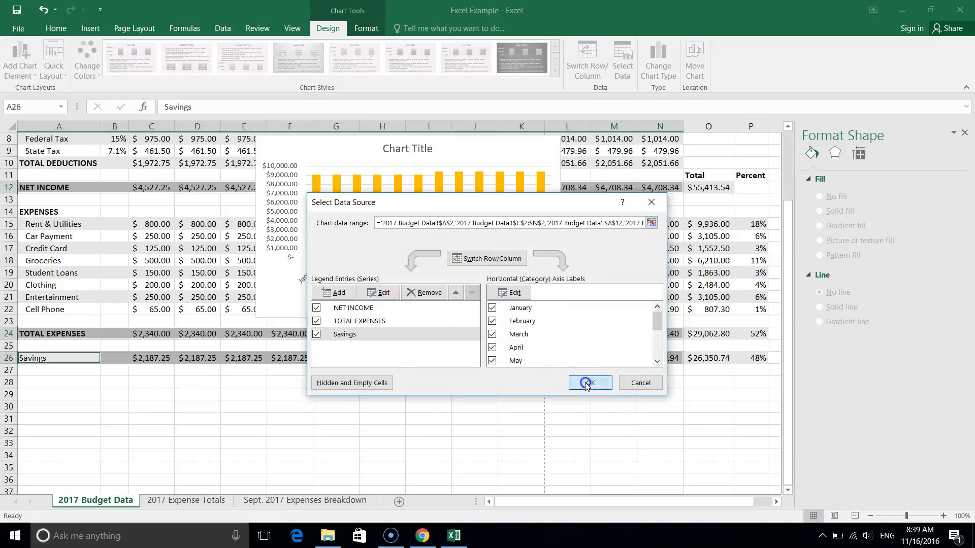
pyautogui.click(588, 382)
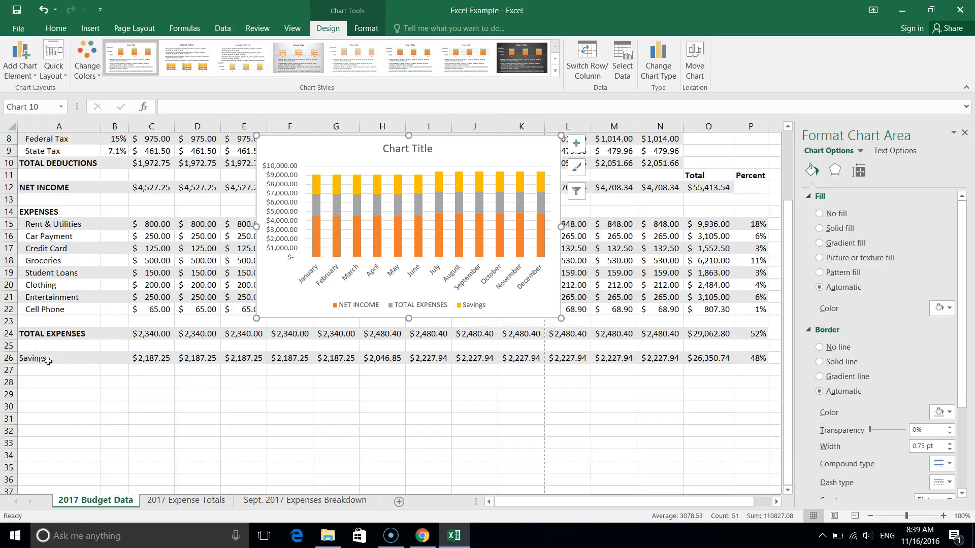
# Make the Savings row label in cell A26 bold and rewrite it as SAVINGS.
pyautogui.scroll(2, 48, 361)
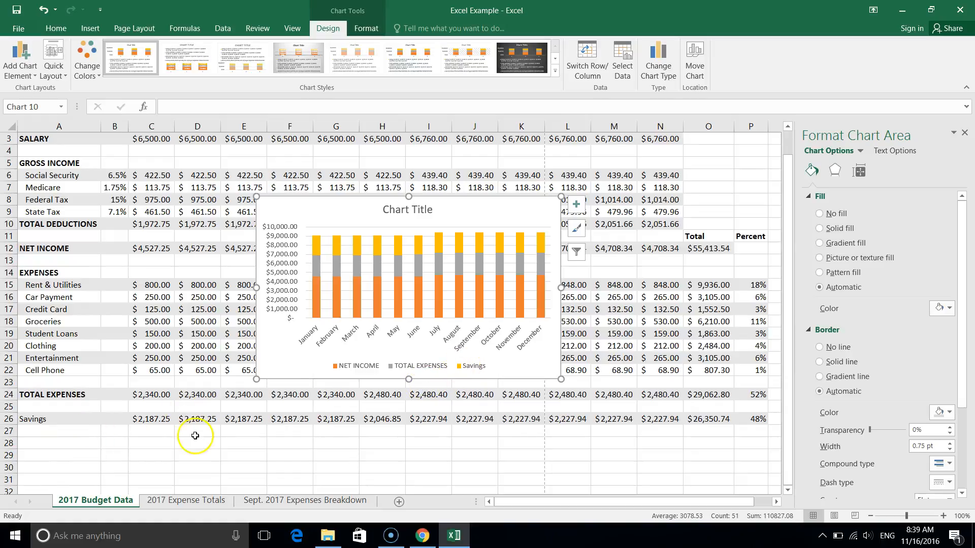
pyautogui.click(40, 418)
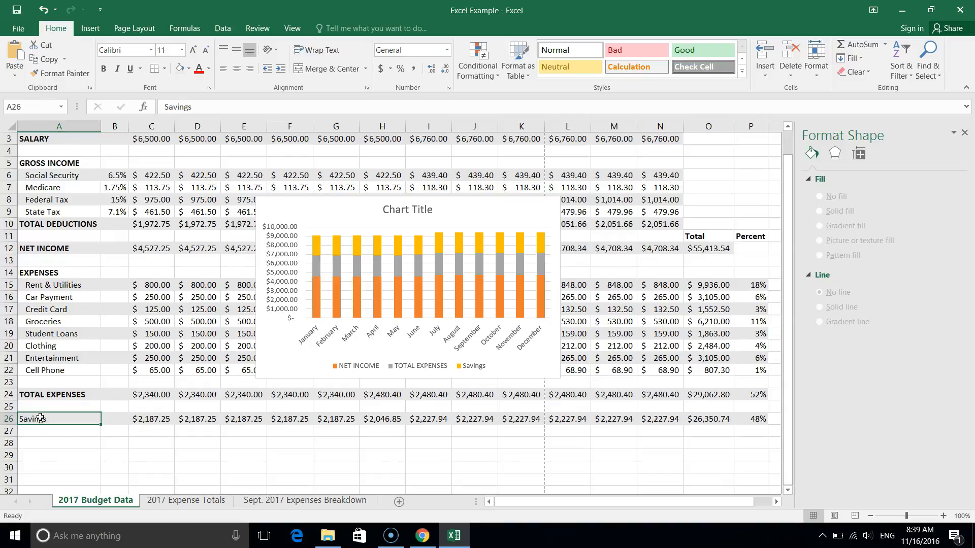
pyautogui.hotkey('ctrl', 'b')
pyautogui.write('SAVINGS')
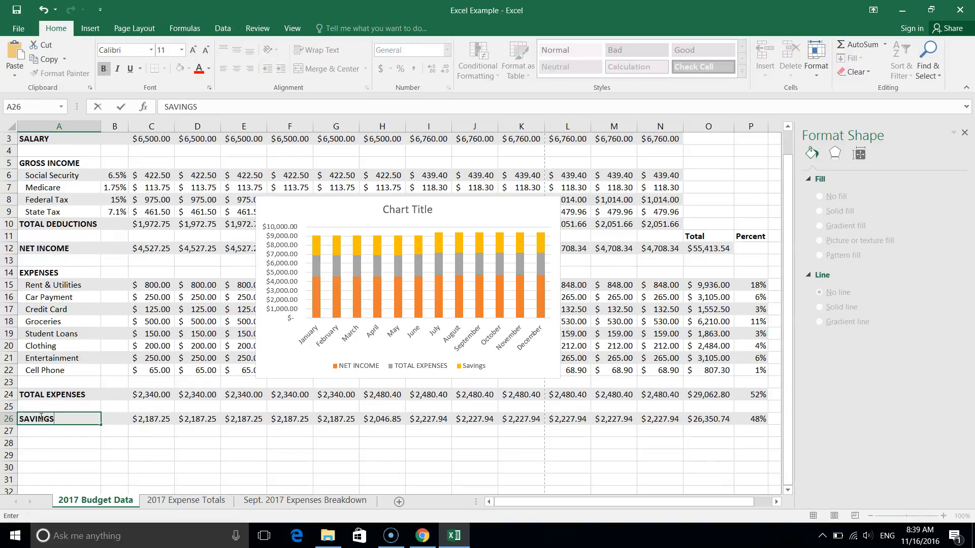
pyautogui.press('Return')
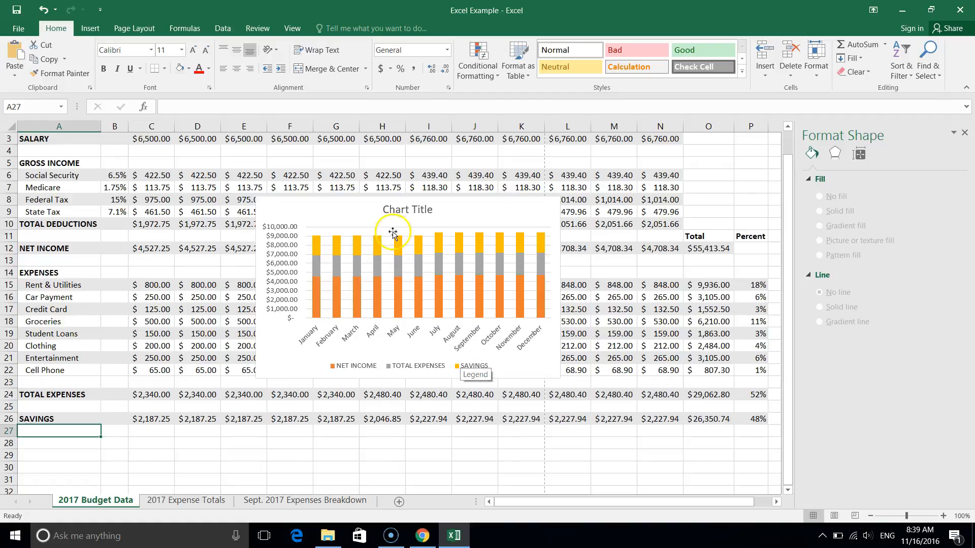
# Replace the stacked column chart's placeholder title with "2017 Income, Expenses, and Savings Breakdown".
pyautogui.click(406, 209)
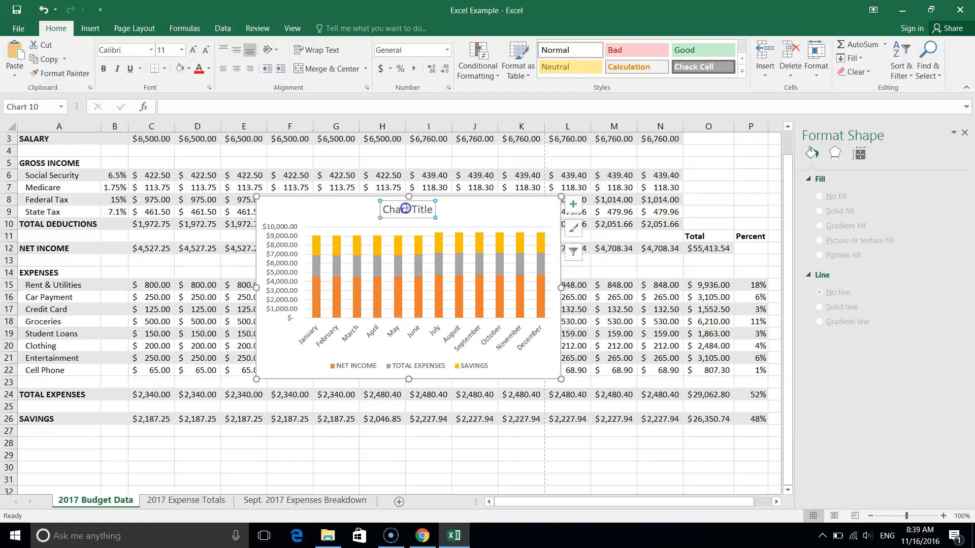
pyautogui.doubleClick(405, 208)
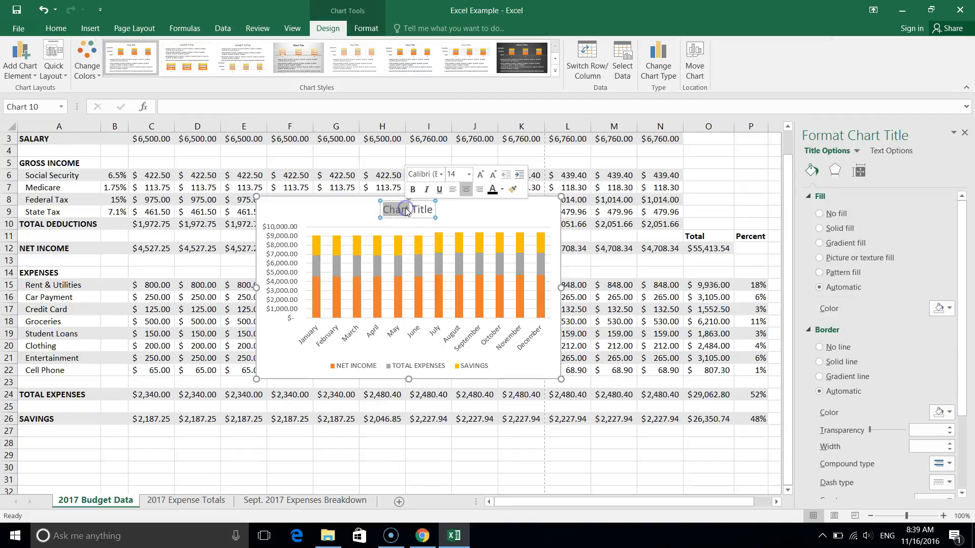
pyautogui.hotkey('ctrl', 'a')
pyautogui.write('Income, Ep')
pyautogui.press('BackSpace')
pyautogui.write('xpenses')
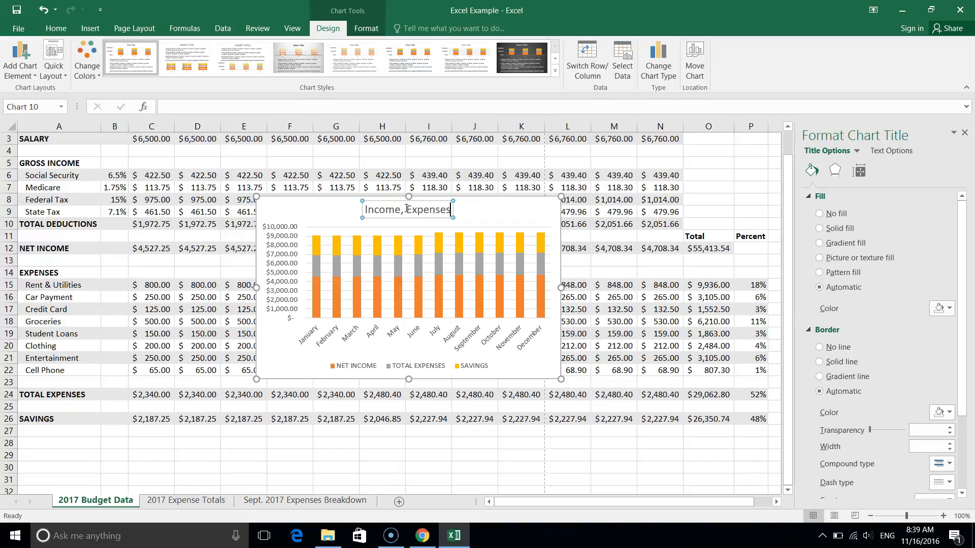
pyautogui.write(', and Savi')
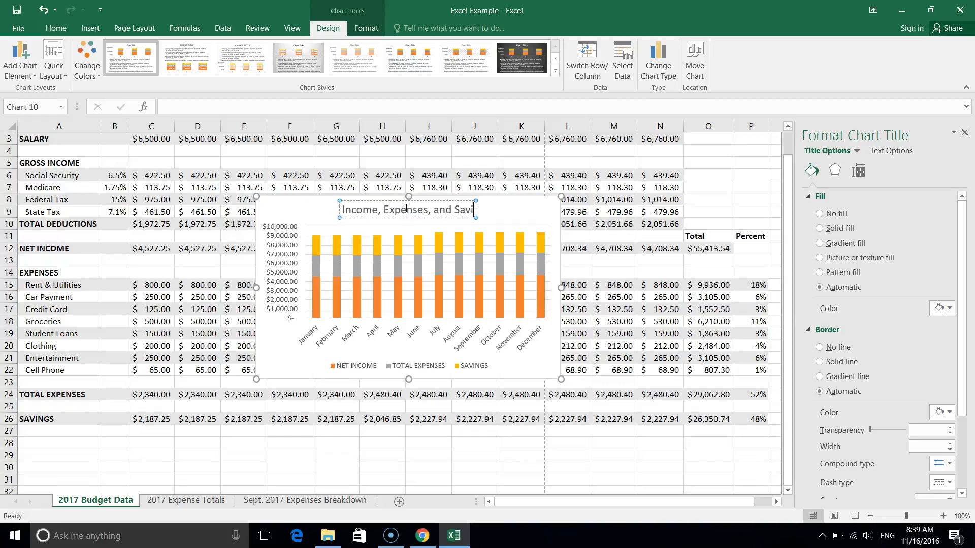
pyautogui.write('ngs Breaks')
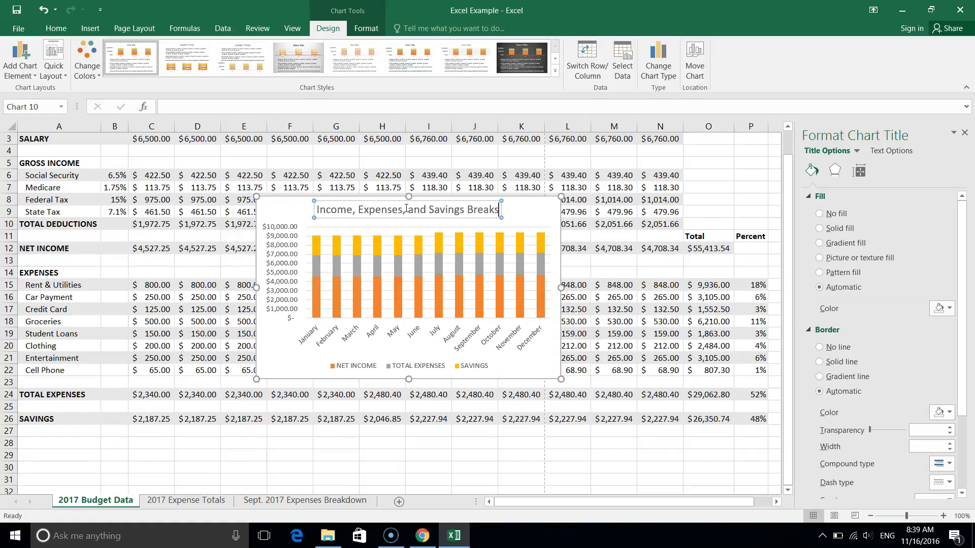
pyautogui.press('BackSpace')
pyautogui.write('down')
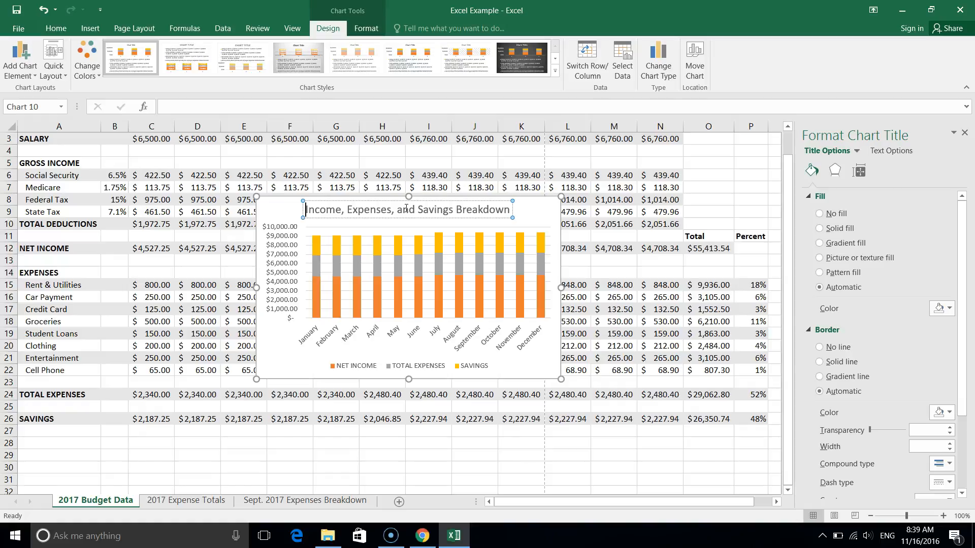
pyautogui.write('2017')
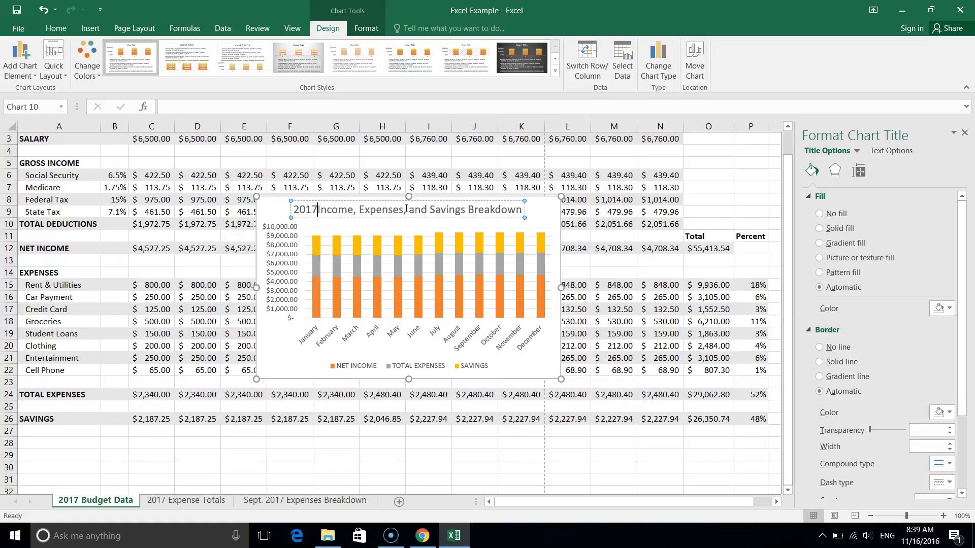
# Move the stacked column chart to a new sheet named "2017 Inc., Exp., and Sav. Brkdn".
pyautogui.click(544, 209)
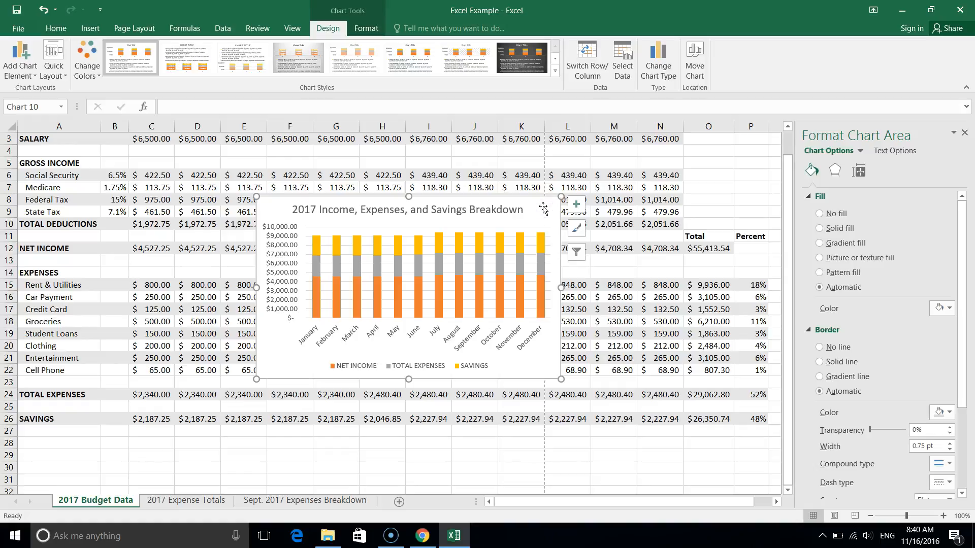
pyautogui.click(694, 63)
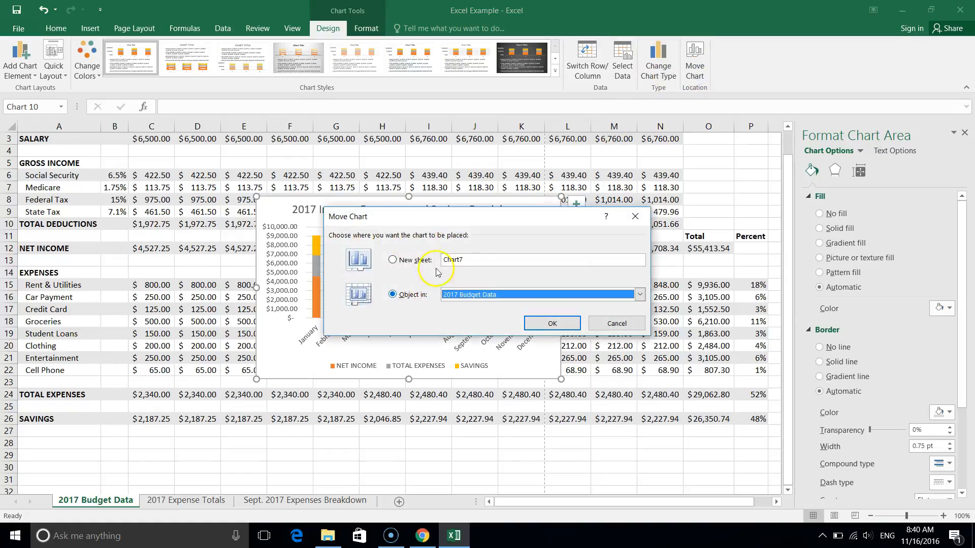
pyautogui.click(393, 259)
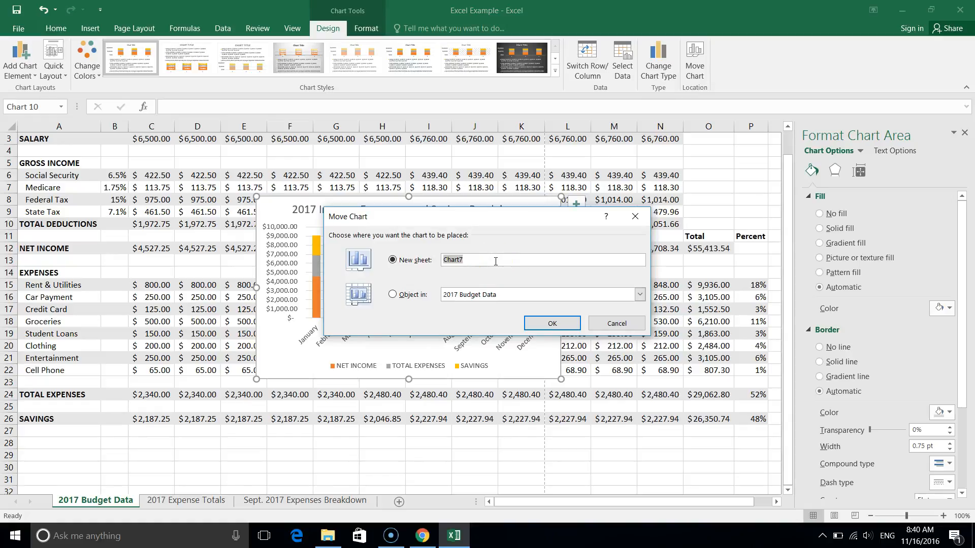
pyautogui.write('2017')
pyautogui.moveTo(497, 220); pyautogui.dragTo(492, 240)
pyautogui.write('Incom')
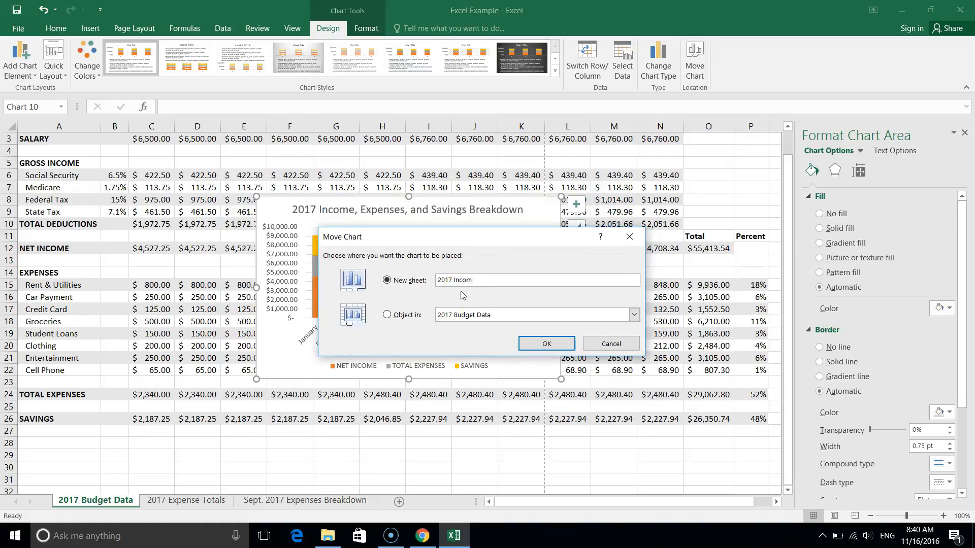
pyautogui.write('e, Expenses, and Savi')
pyautogui.press('BackSpace')
pyautogui.click(475, 282)
pyautogui.press('BackSpace')
pyautogui.press('BackSpace')
pyautogui.press('BackSpace')
pyautogui.press('BackSpace')
pyautogui.write('c.,')
pyautogui.click(494, 282)
pyautogui.press('BackSpace')
pyautogui.press('BackSpace')
pyautogui.press('BackSpace')
pyautogui.press('BackSpace')
pyautogui.press('BackSpace')
pyautogui.write('.,')
pyautogui.click(529, 343)
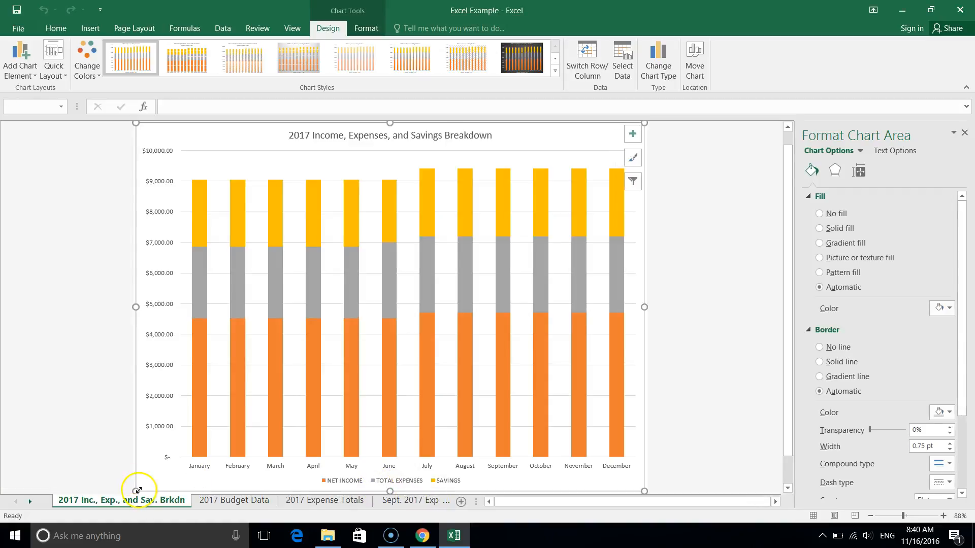
# Reorder the new chart sheet to follow Sept. 2017 Expenses Breakdown, and return to the 2017 Budget Data sheet.
pyautogui.moveTo(127, 502); pyautogui.dragTo(467, 501)
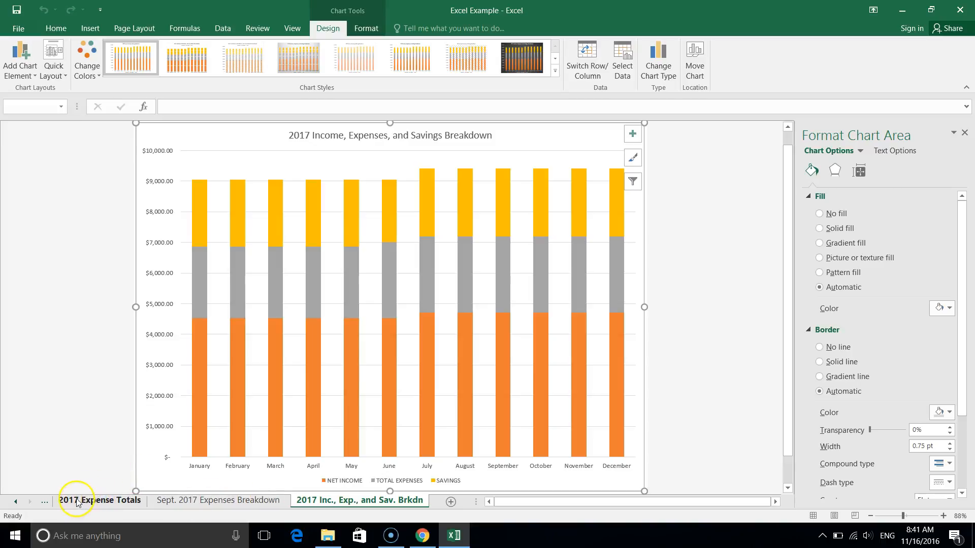
pyautogui.click(46, 501)
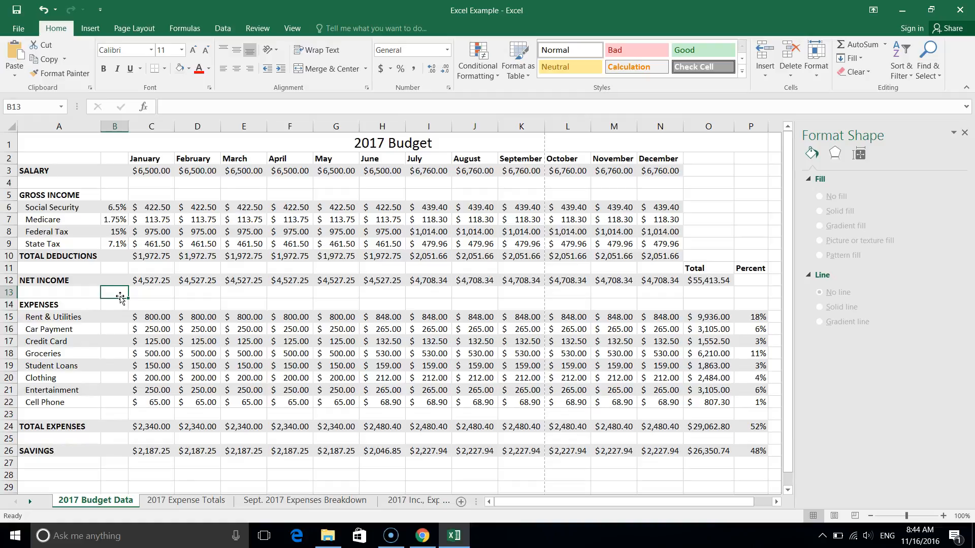
# Select the NET INCOME, TOTAL EXPENSES and SAVINGS labels together with their January to December values in columns C to N.
pyautogui.click(42, 281)
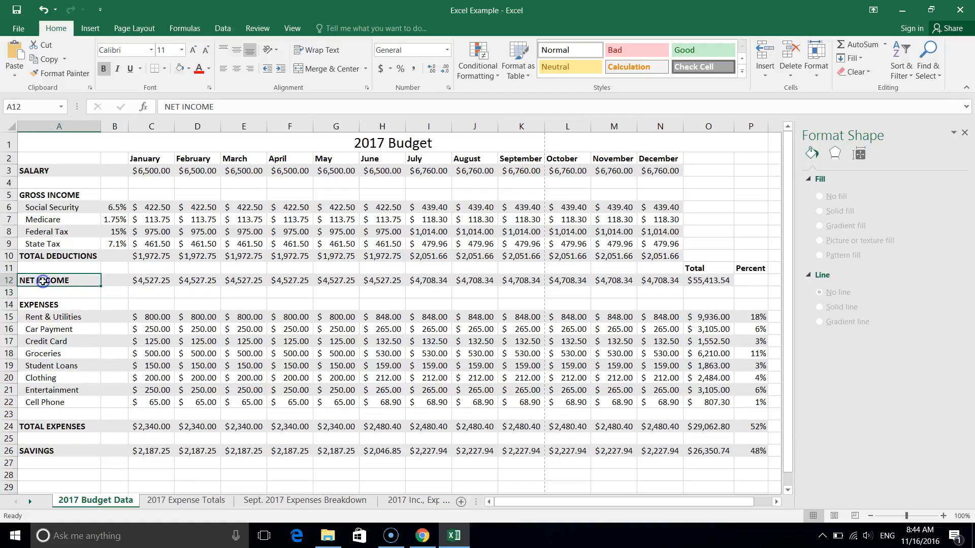
pyautogui.moveTo(141, 278); pyautogui.dragTo(651, 280)
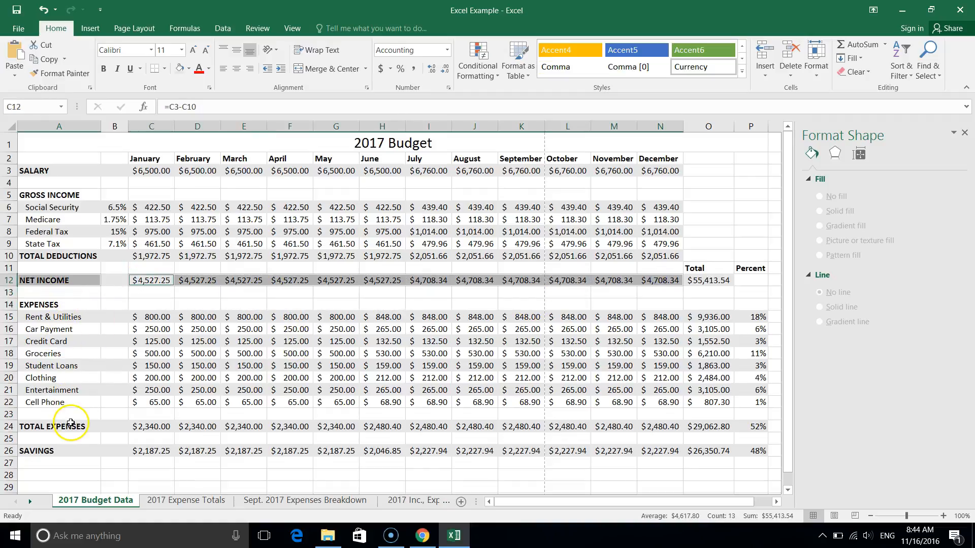
pyautogui.keyDown('ctrl'); pyautogui.click(71, 424); pyautogui.keyUp('ctrl')
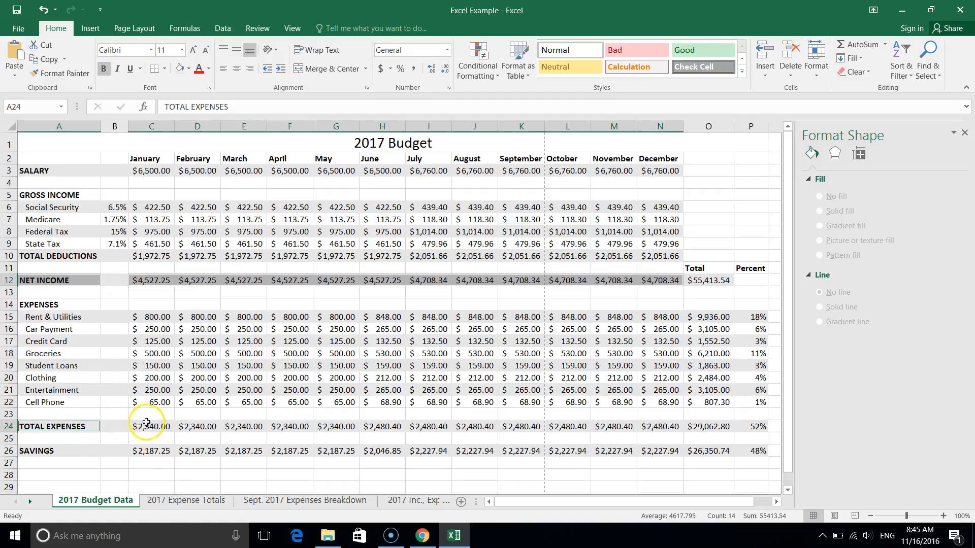
pyautogui.keyDown('ctrl'); pyautogui.click(152, 425); pyautogui.keyUp('ctrl')
pyautogui.moveTo(207, 427); pyautogui.dragTo(653, 425)
pyautogui.keyDown('ctrl'); pyautogui.click(43, 450); pyautogui.keyUp('ctrl')
pyautogui.moveTo(147, 450); pyautogui.dragTo(652, 453)
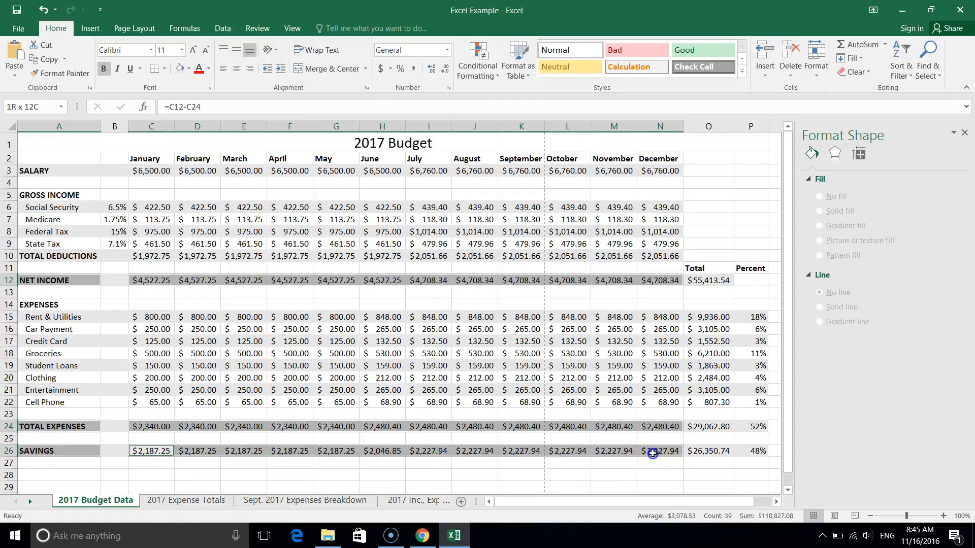
# Insert a Stacked Column chart from the selected income, expenses and savings rows.
pyautogui.click(87, 29)
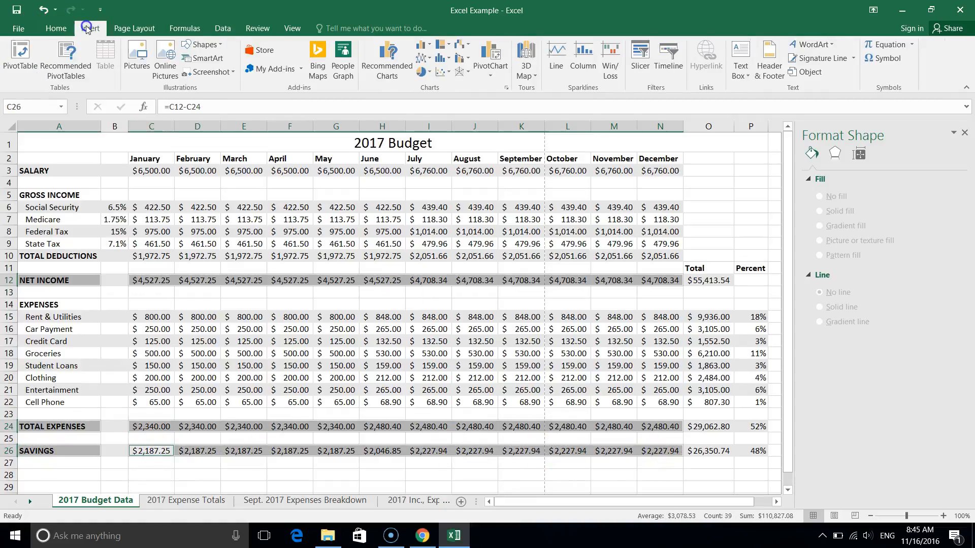
pyautogui.click(396, 58)
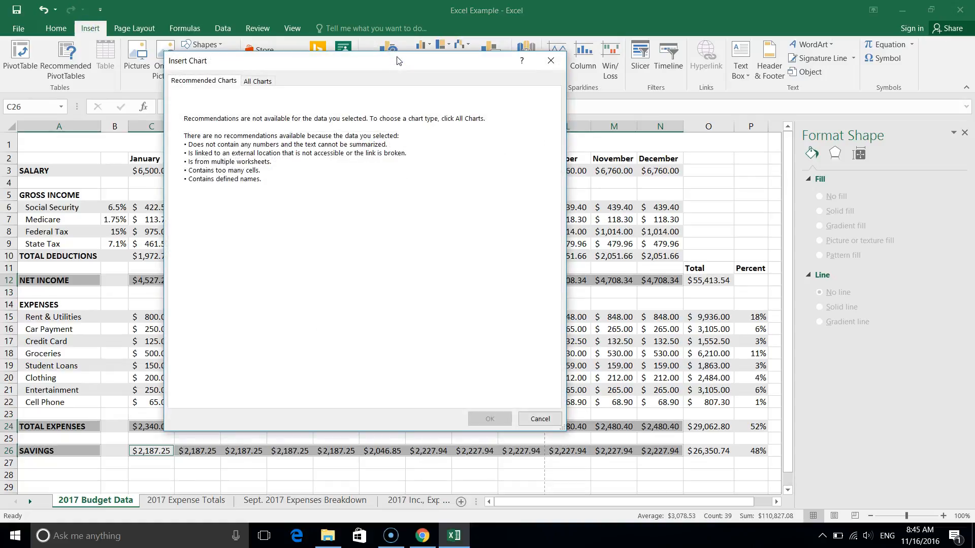
pyautogui.click(257, 83)
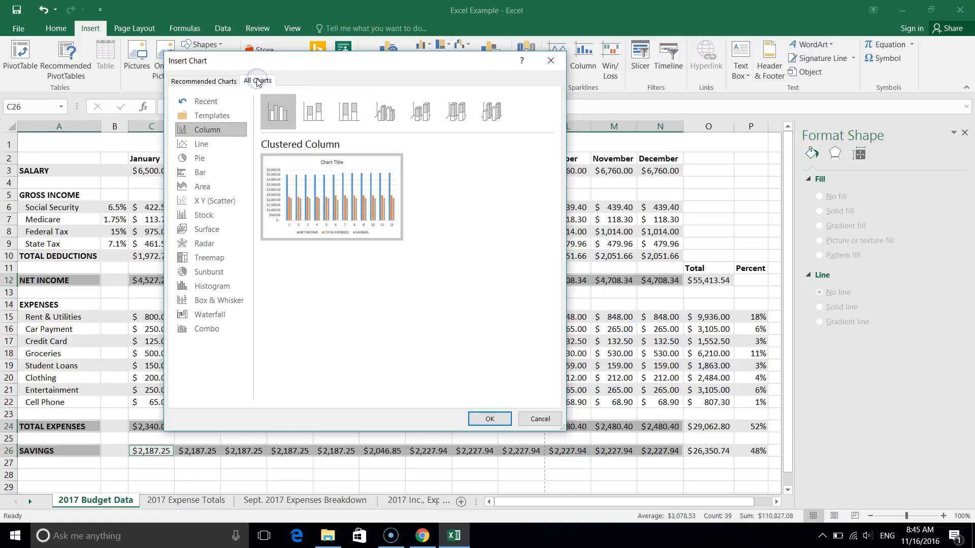
pyautogui.click(202, 149)
pyautogui.click(319, 119)
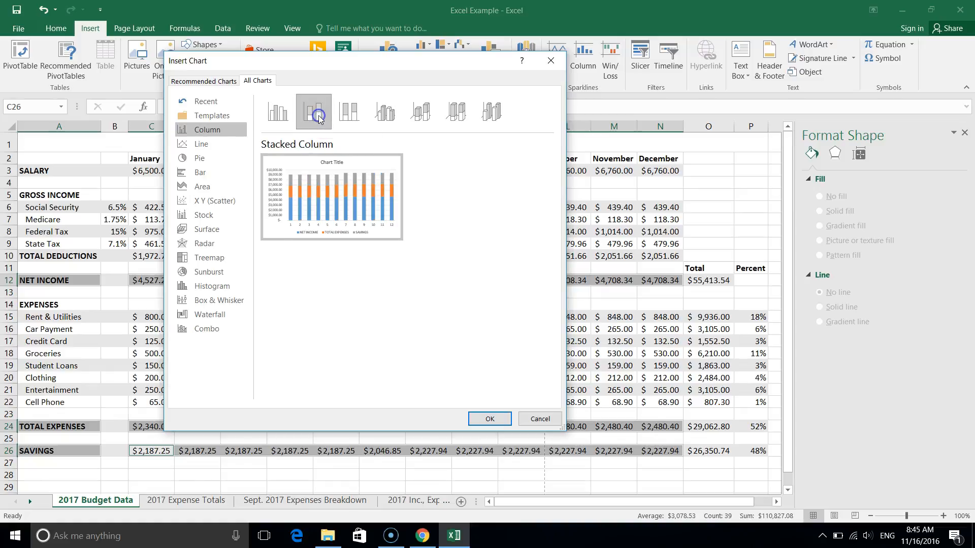
pyautogui.click(489, 419)
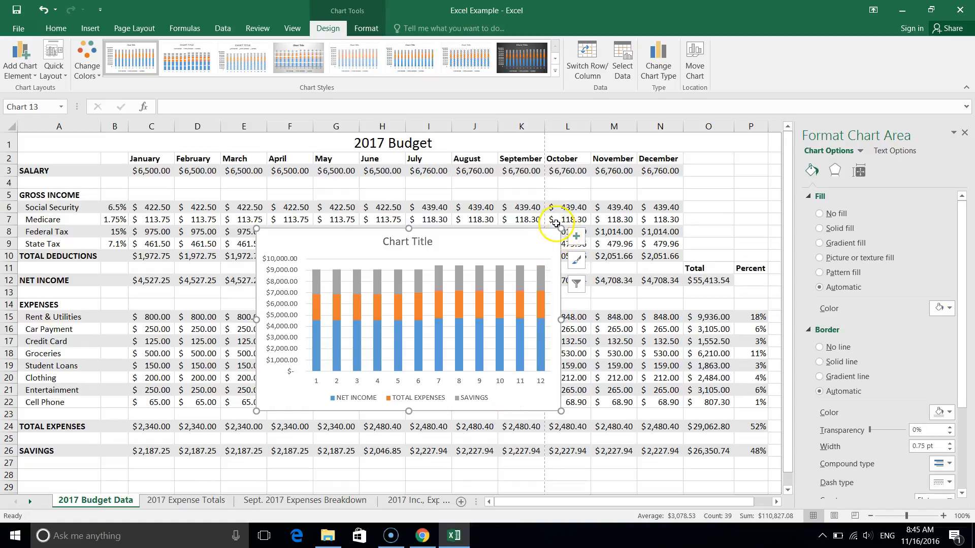
# Enlarge the new stacked column chart and set its horizontal axis labels to the month names in C2:N2.
pyautogui.moveTo(562, 228); pyautogui.dragTo(665, 166)
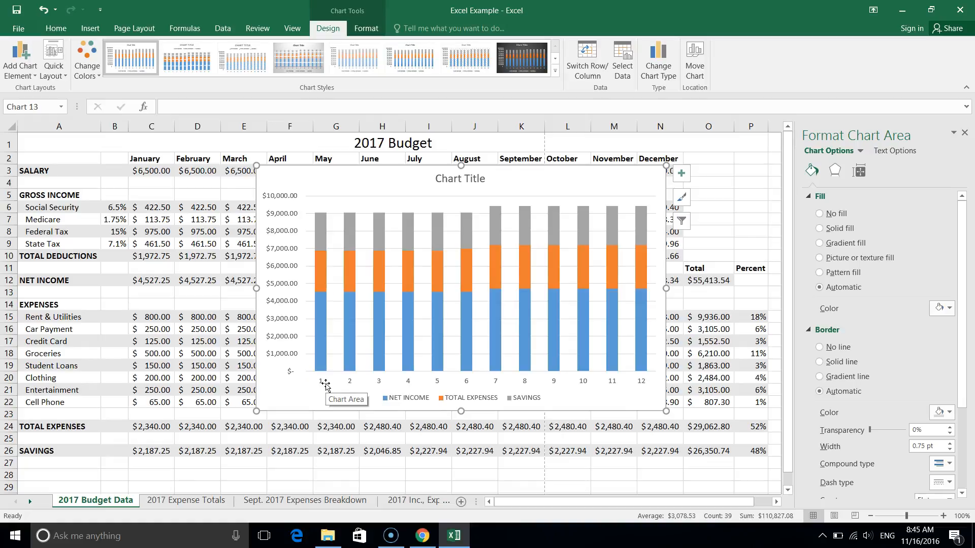
pyautogui.click(628, 75)
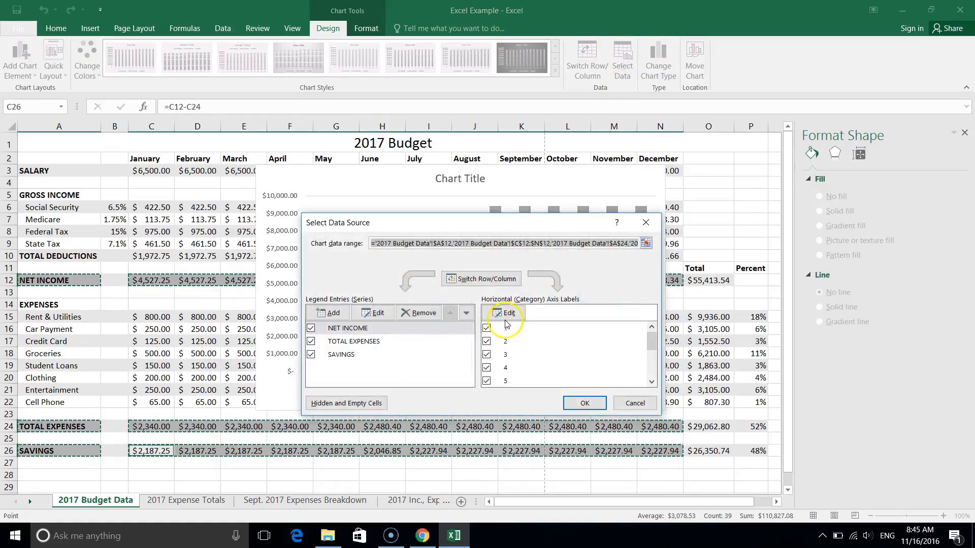
pyautogui.click(509, 313)
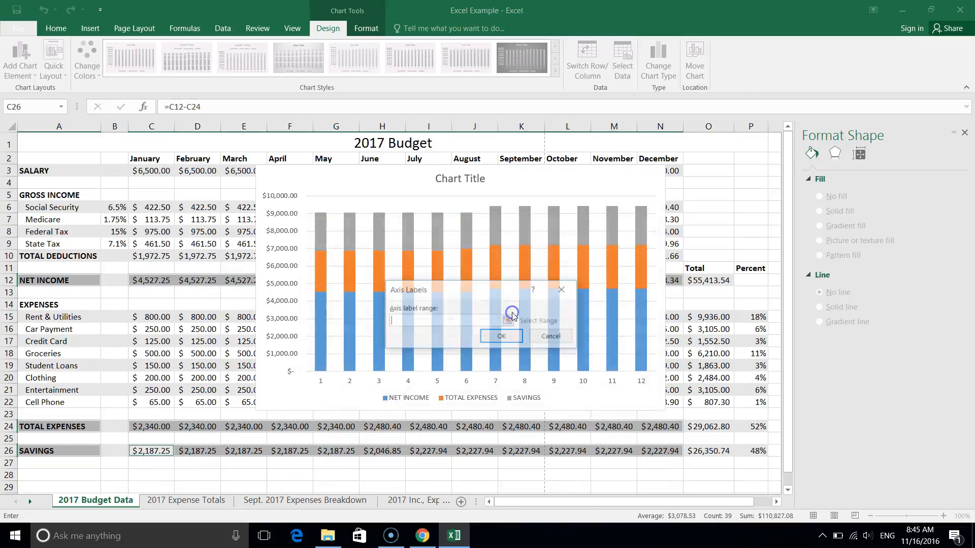
pyautogui.moveTo(142, 158)
pyautogui.mouseDown()
pyautogui.moveTo(543, 169)
pyautogui.moveTo(665, 159)
pyautogui.mouseUp()
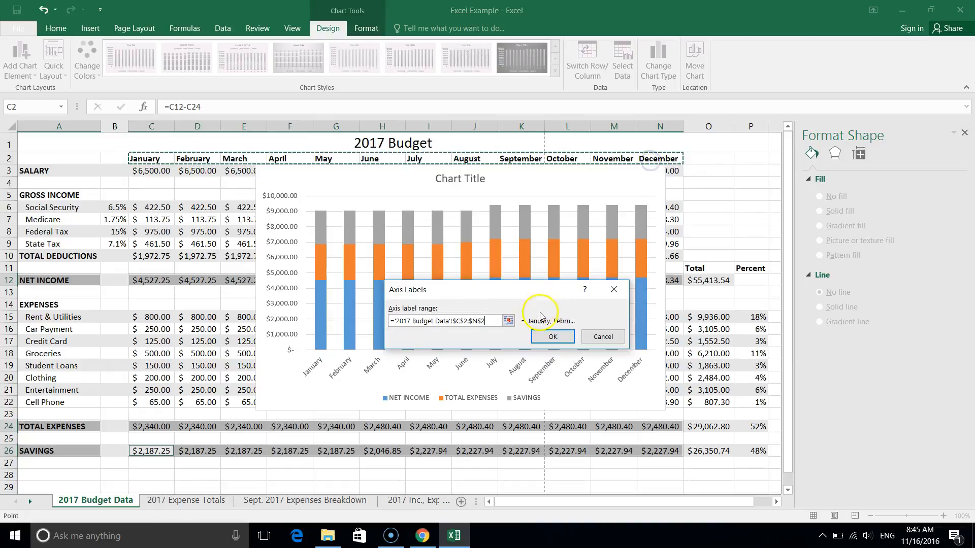
pyautogui.click(552, 338)
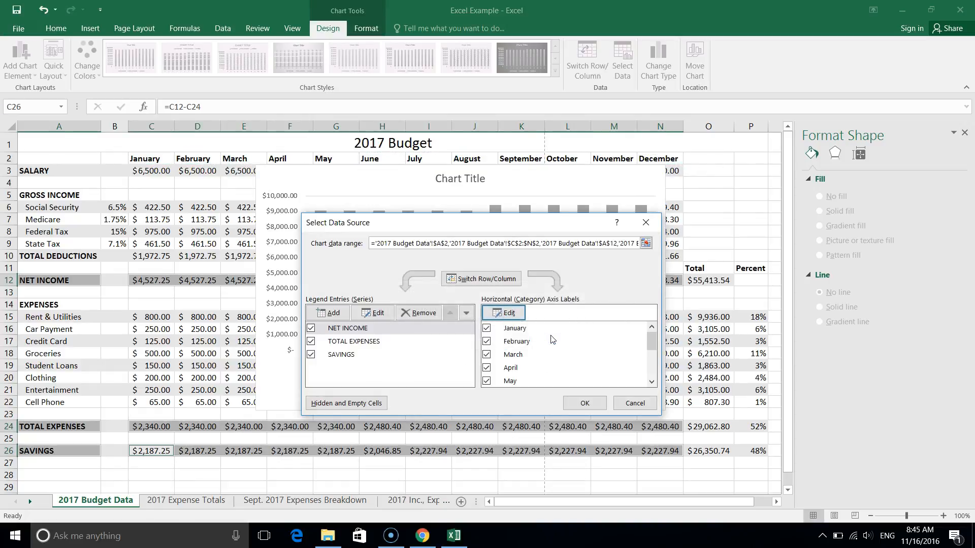
pyautogui.click(585, 404)
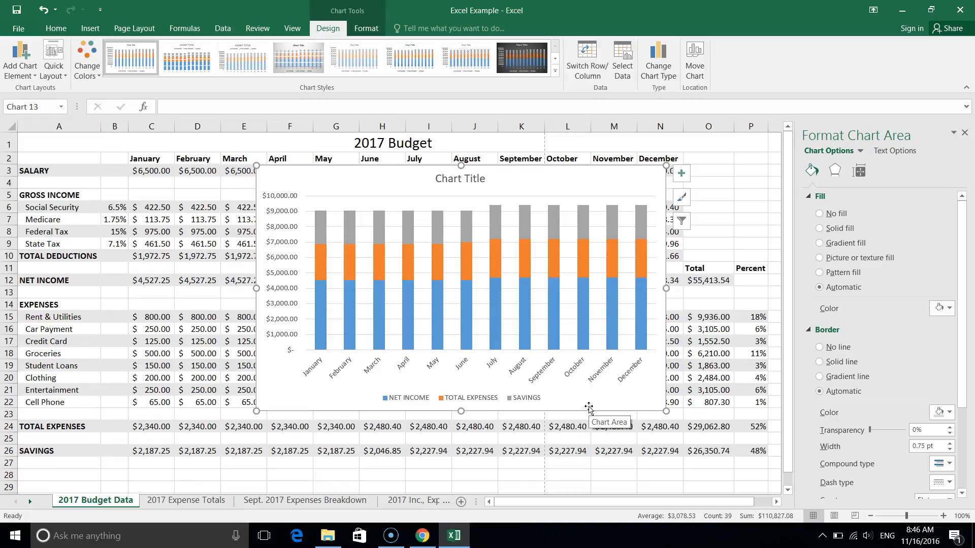
# Delete the duplicate stacked column chart from the 2017 Budget Data sheet.
pyautogui.click(599, 185)
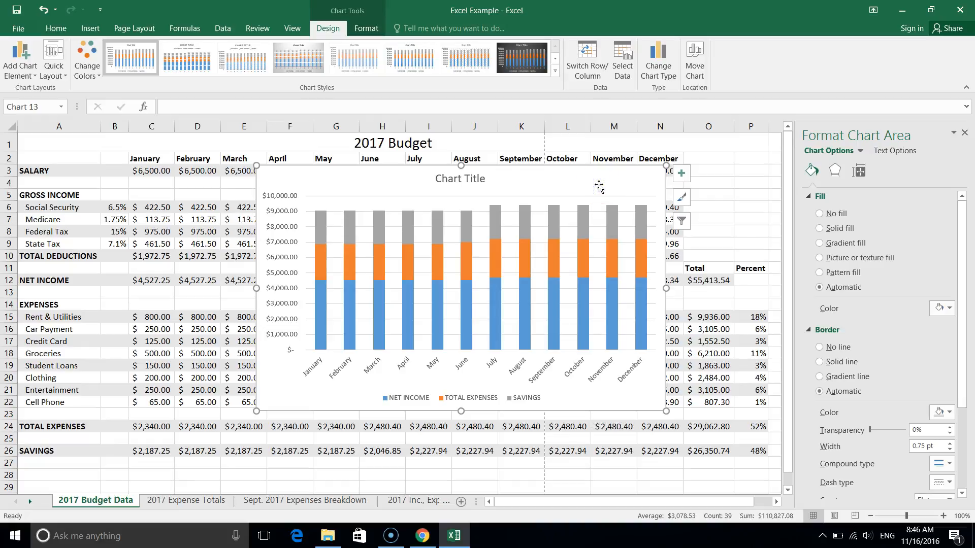
pyautogui.click(594, 178)
pyautogui.press('Delete')
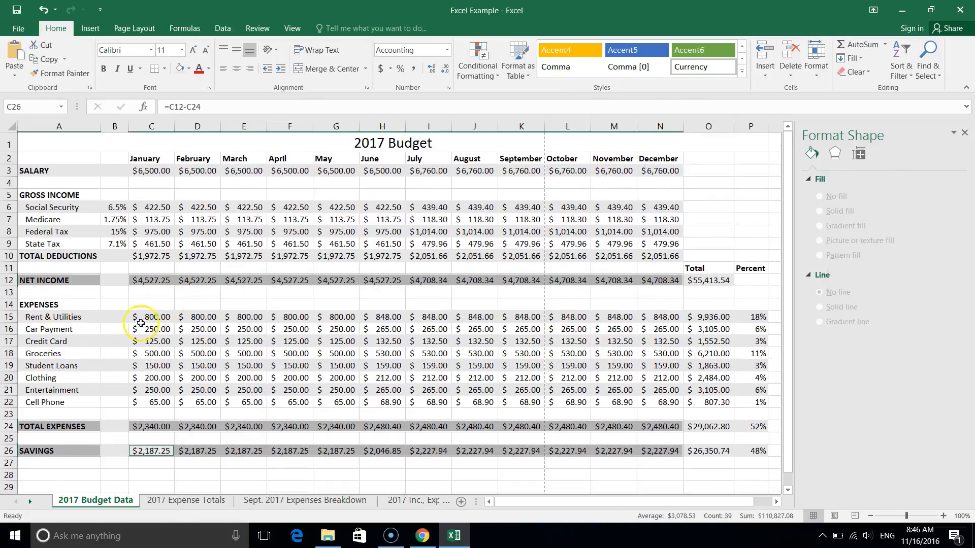
# Check the Charting_and_Forms.pdf assignment in Chrome for the Sheet 4 chart requirements, and return to the Excel workbook.
pyautogui.click(116, 355)
pyautogui.click(423, 535)
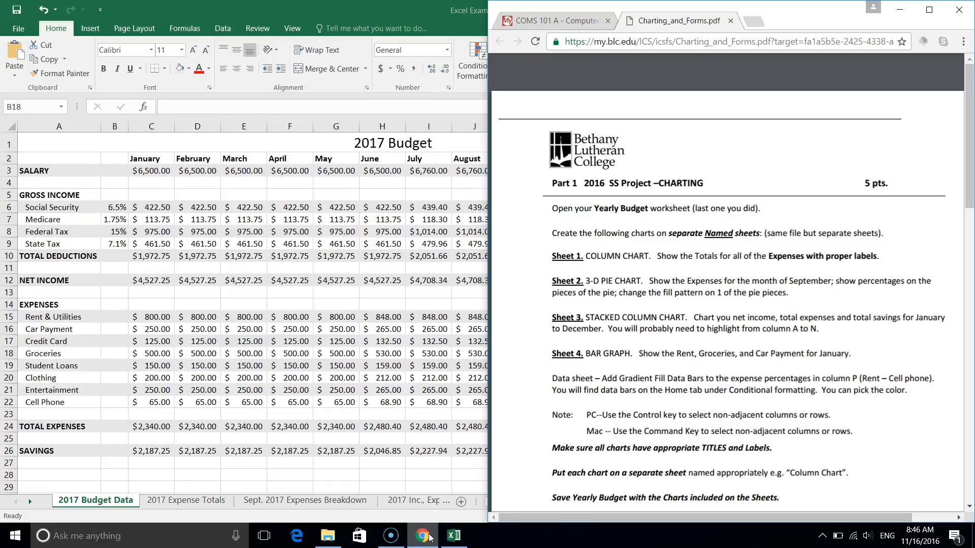
pyautogui.click(423, 536)
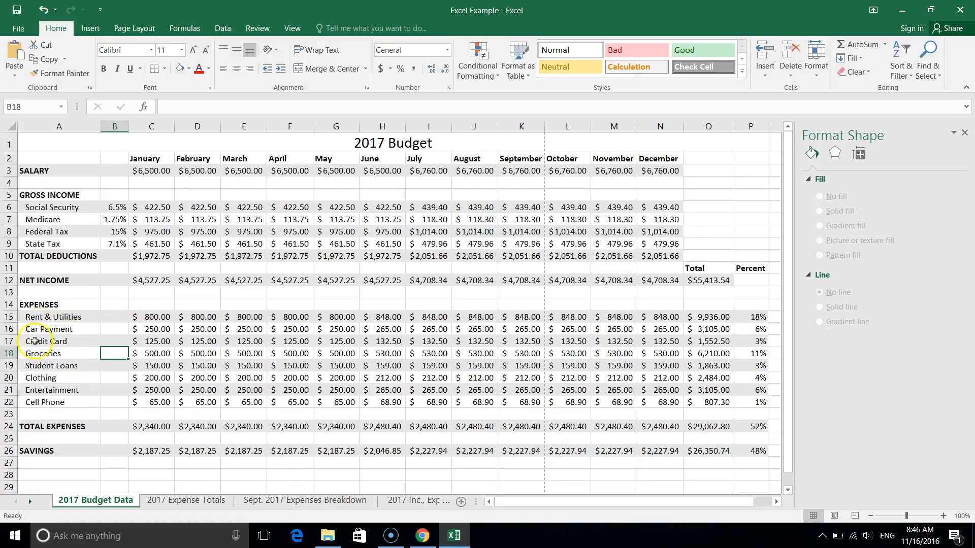
# Select the labels and January amounts for Rent & Utilities, Groceries and Car Payment as one non-adjacent selection.
pyautogui.click(57, 318)
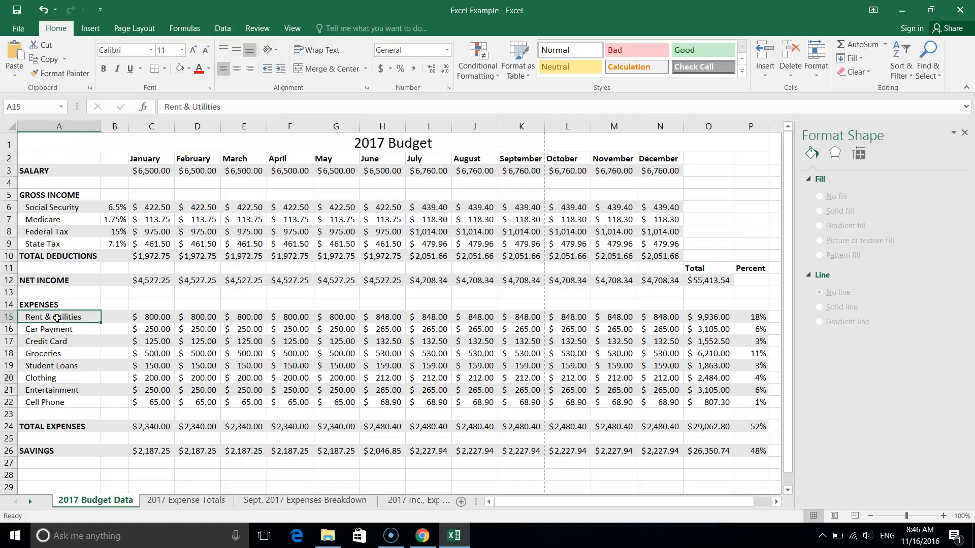
pyautogui.click(154, 317)
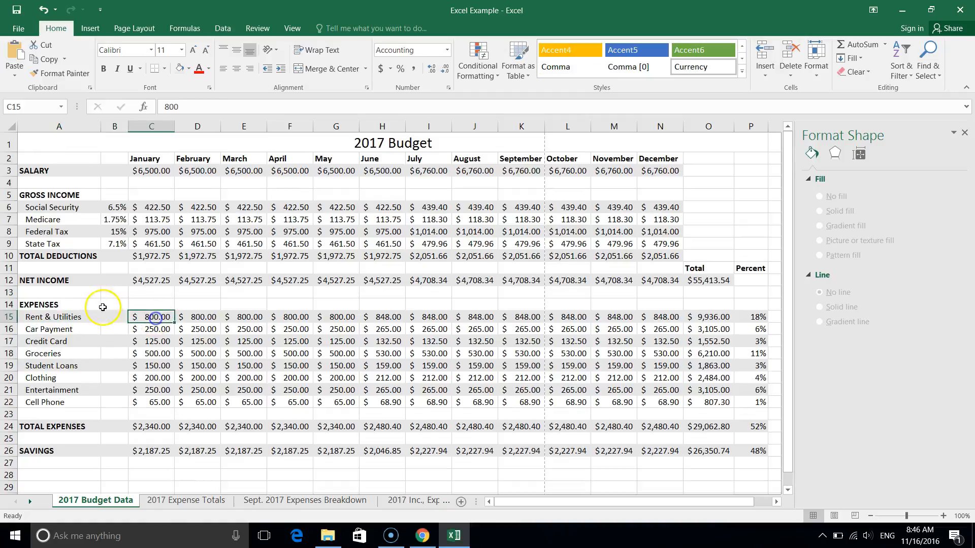
pyautogui.click(76, 317)
pyautogui.keyDown('ctrl'); pyautogui.click(144, 316); pyautogui.keyUp('ctrl')
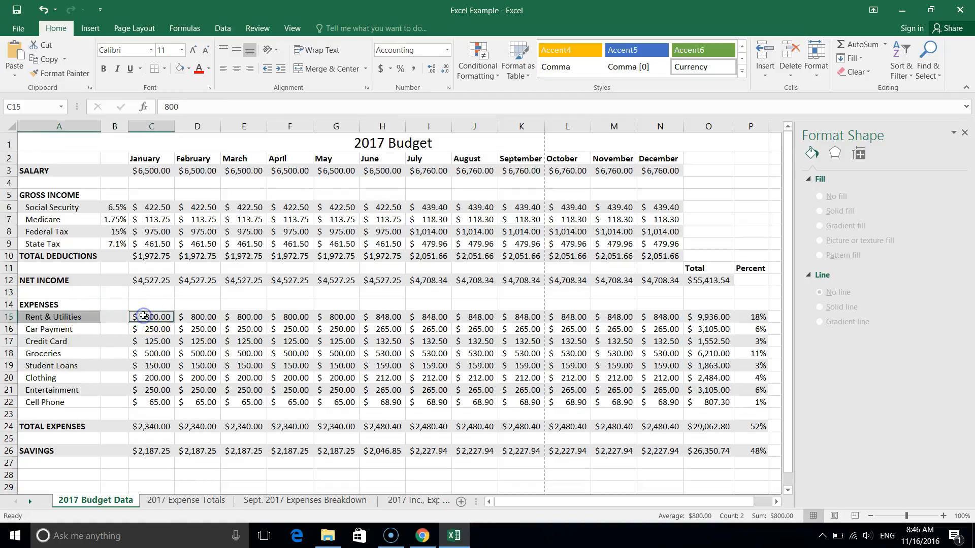
pyautogui.keyDown('ctrl'); pyautogui.click(39, 357); pyautogui.keyUp('ctrl')
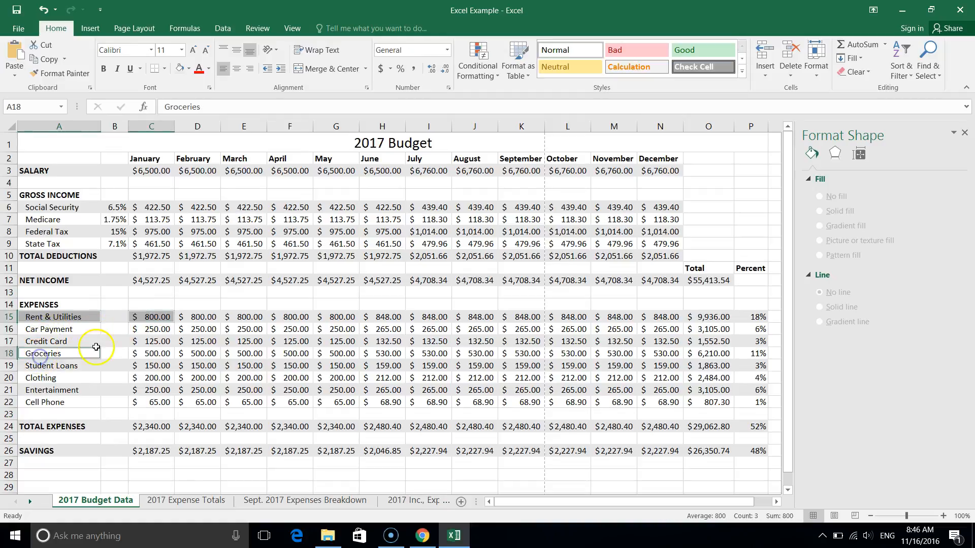
pyautogui.keyDown('ctrl'); pyautogui.click(157, 355); pyautogui.keyUp('ctrl')
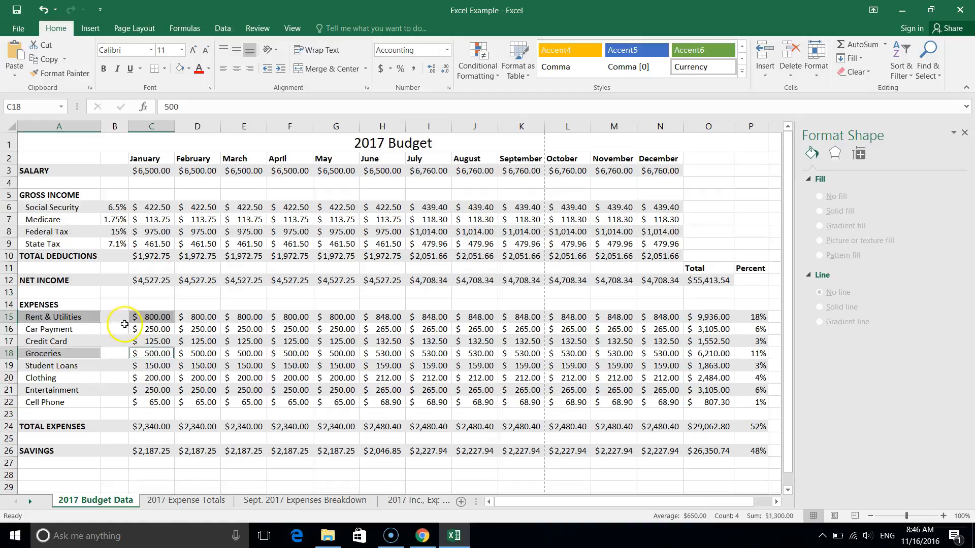
pyautogui.keyDown('ctrl'); pyautogui.click(63, 331); pyautogui.keyUp('ctrl')
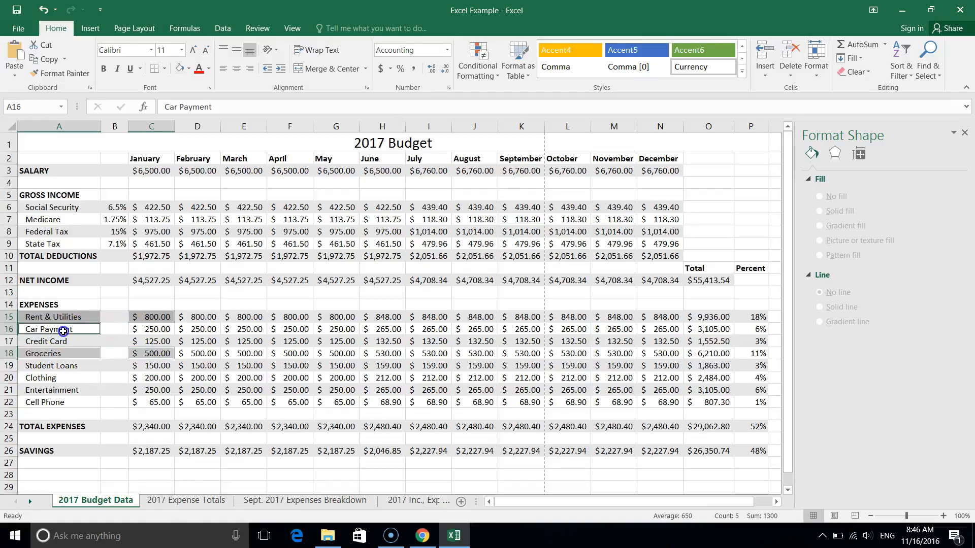
pyautogui.keyDown('ctrl'); pyautogui.click(163, 331); pyautogui.keyUp('ctrl')
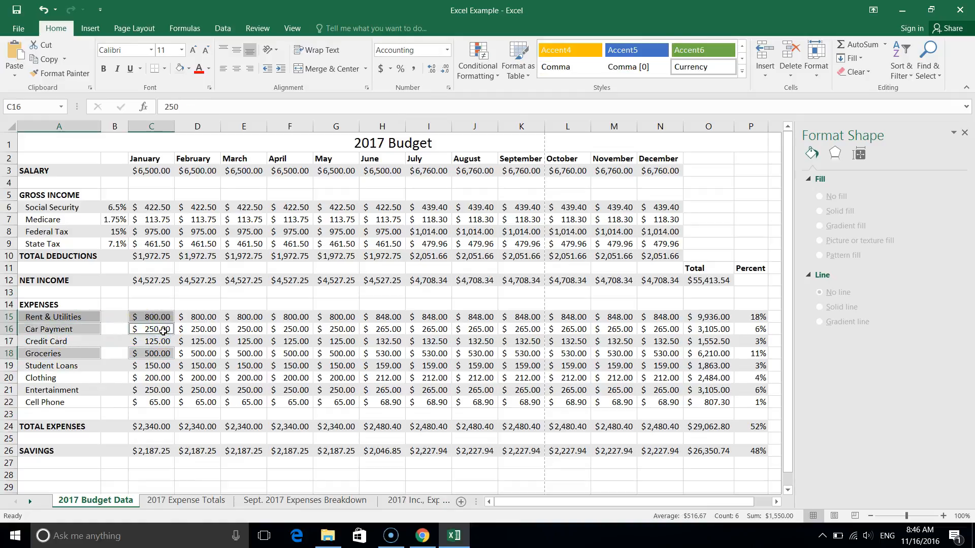
# Insert a Clustered Bar chart from the selected January expense cells.
pyautogui.click(89, 30)
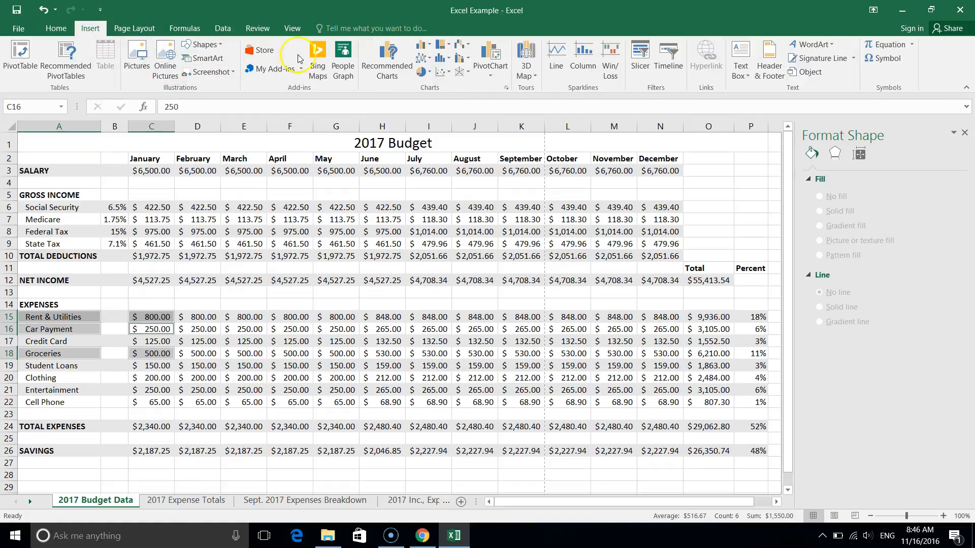
pyautogui.click(387, 57)
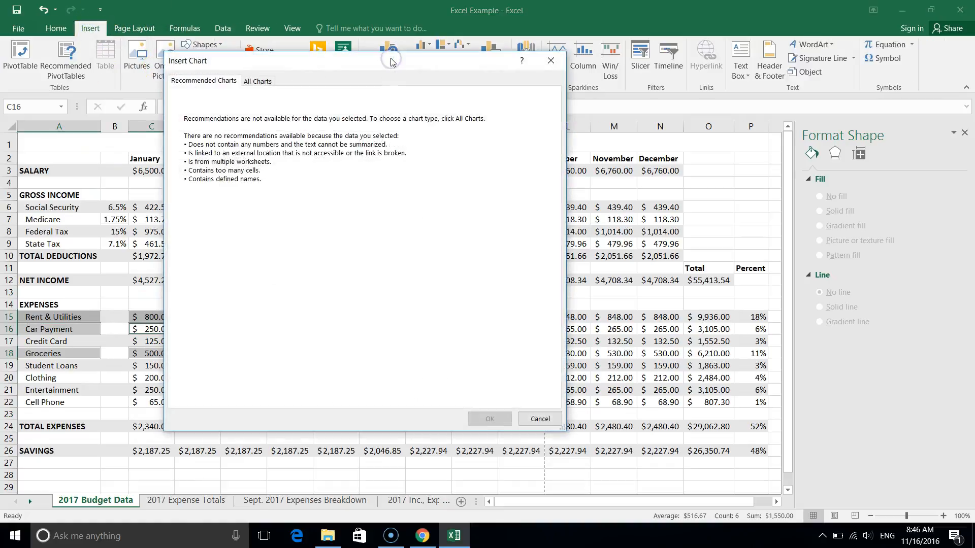
pyautogui.click(278, 83)
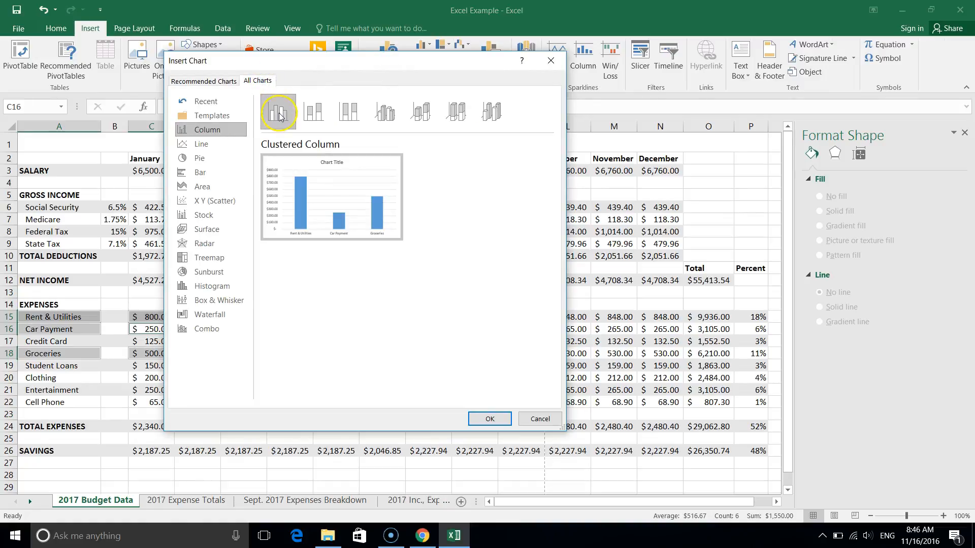
pyautogui.click(212, 174)
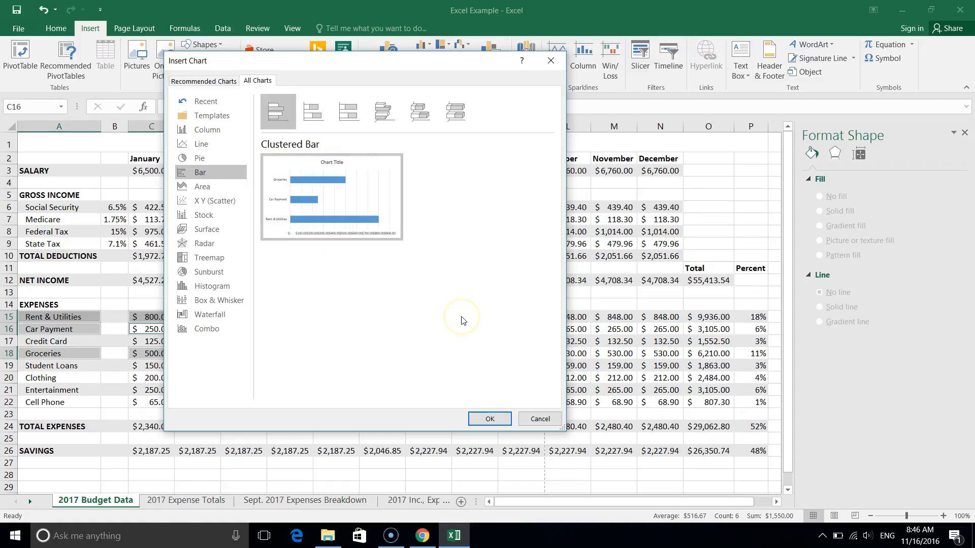
pyautogui.click(477, 420)
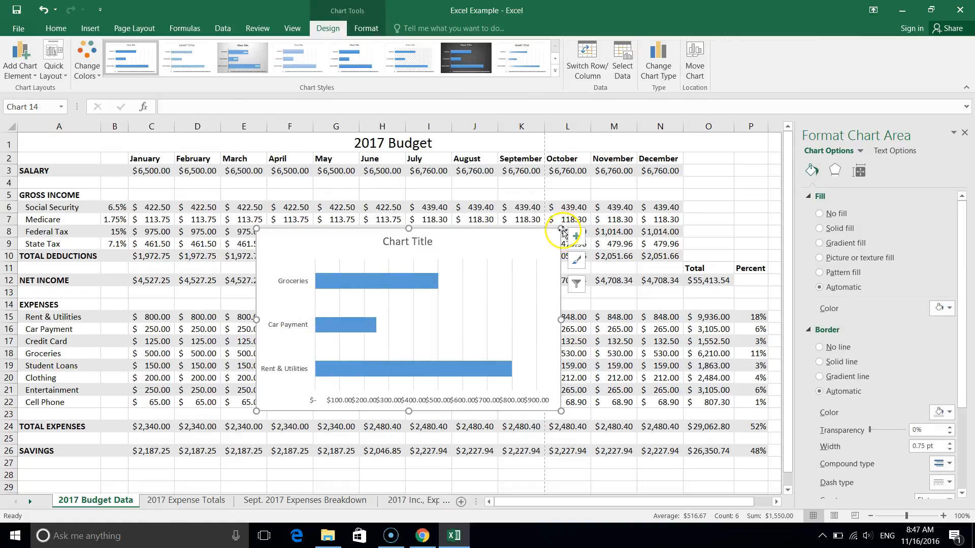
# Enlarge the new bar chart and title it "Expenses for January 2017".
pyautogui.moveTo(561, 230); pyautogui.dragTo(677, 161)
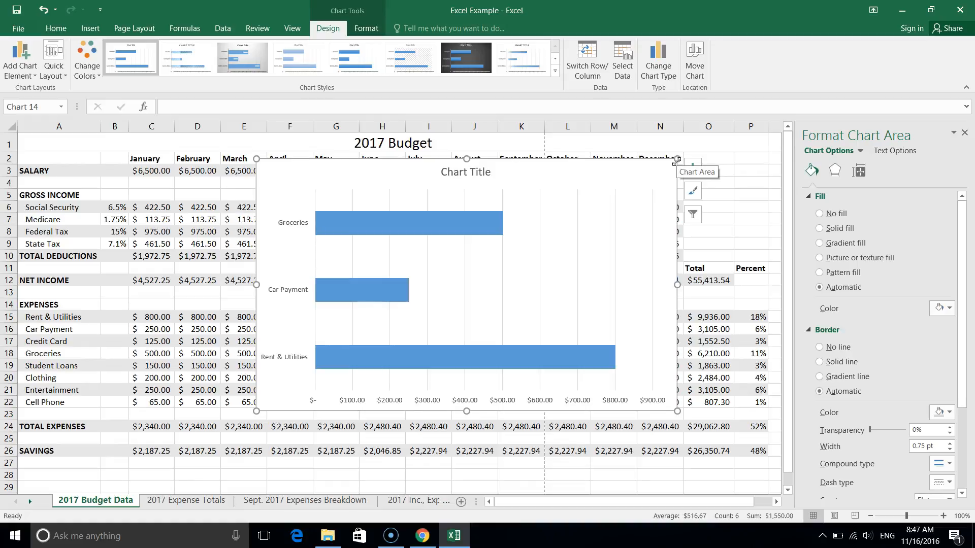
pyautogui.click(466, 172)
pyautogui.click(467, 172)
pyautogui.tripleClick(467, 172)
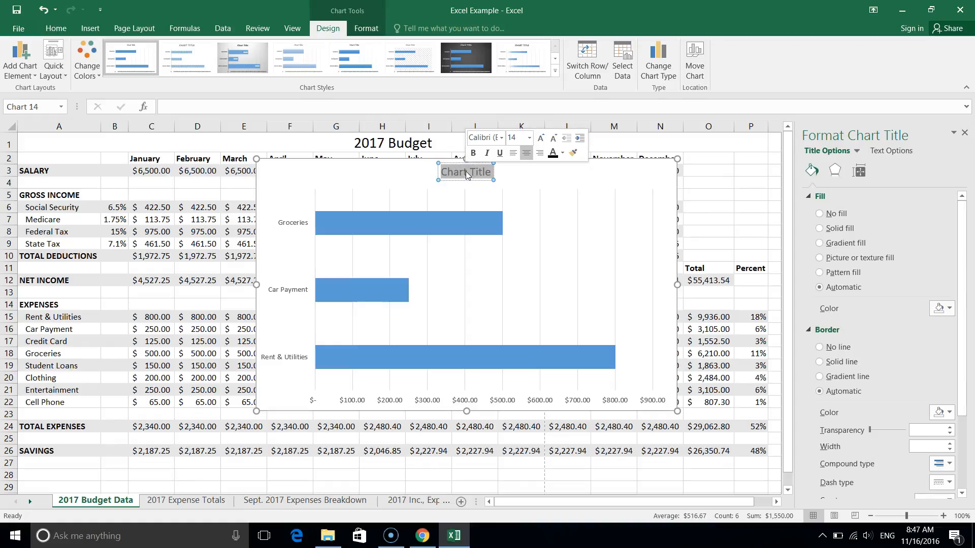
pyautogui.write('Expenses for January')
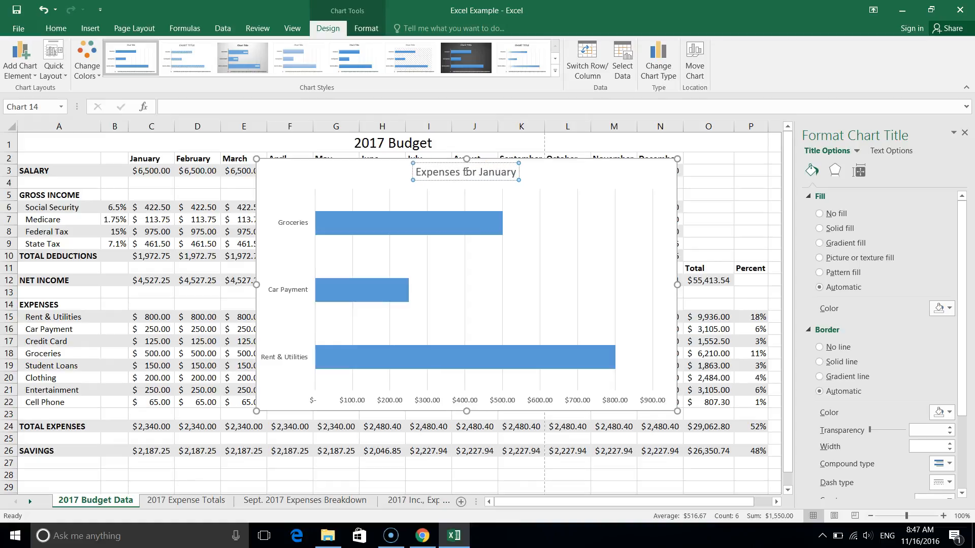
pyautogui.click(503, 204)
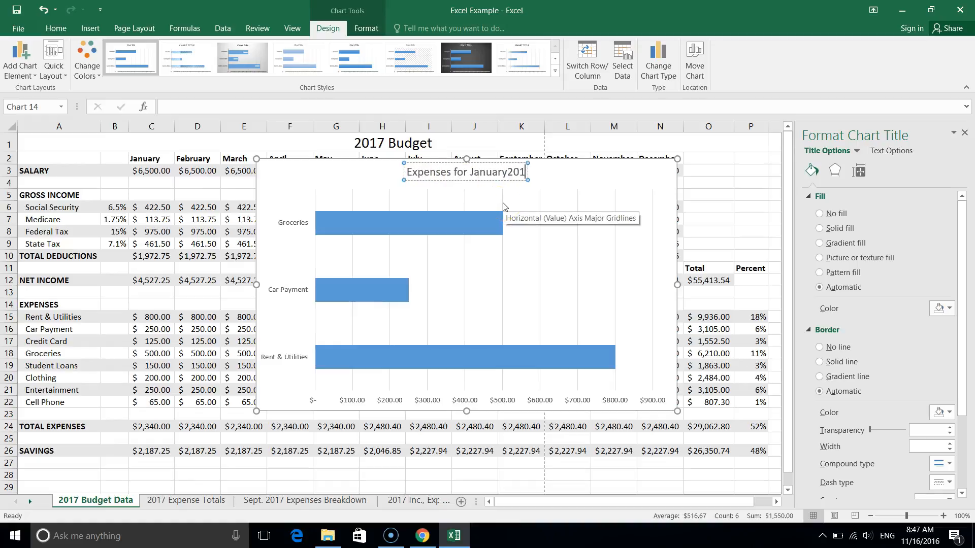
pyautogui.write('2017')
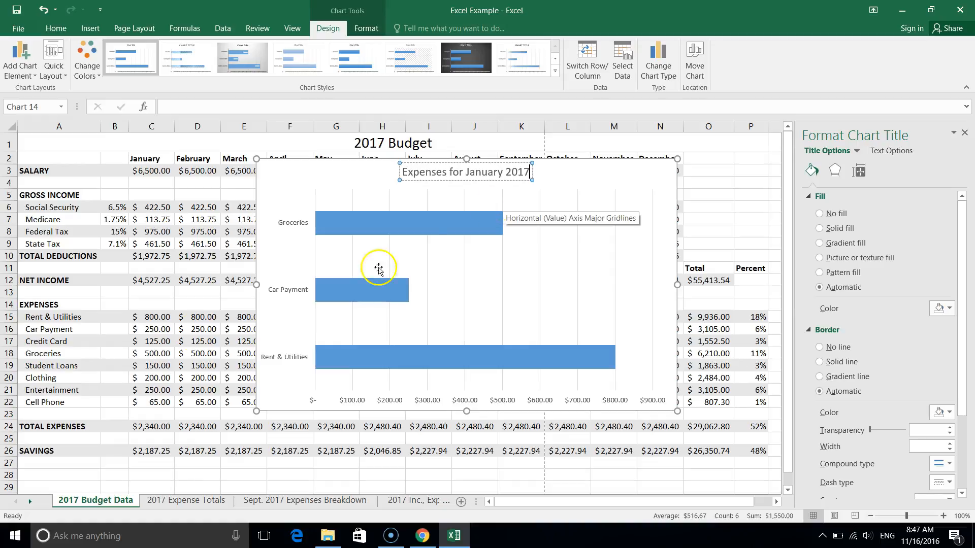
pyautogui.click(172, 394)
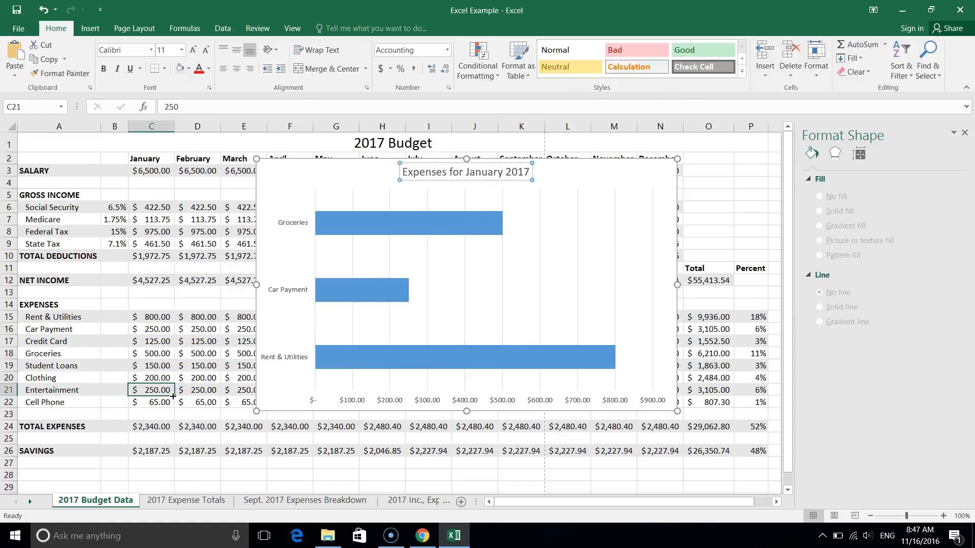
# Move the bar chart to a new sheet named "Expenses for January 2017".
pyautogui.click(343, 208)
pyautogui.click(289, 193)
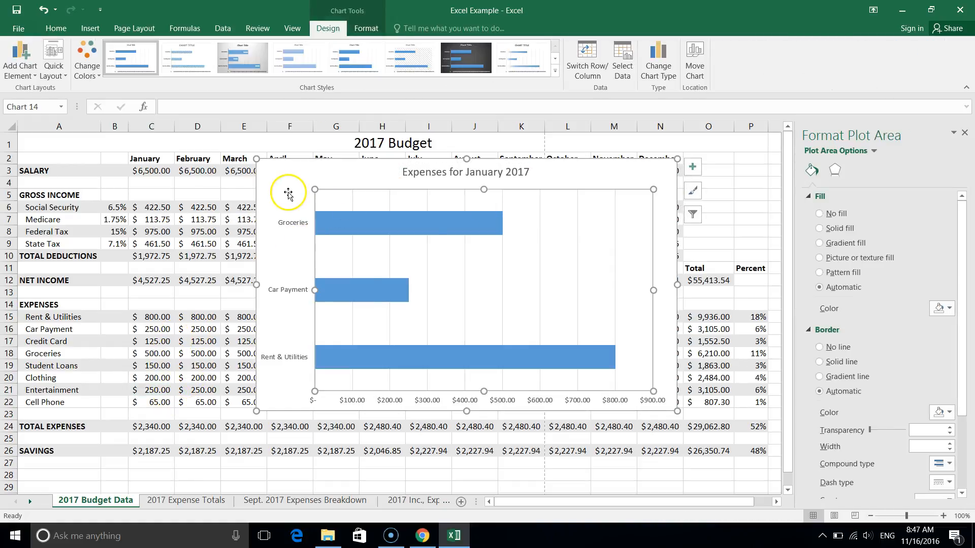
pyautogui.click(695, 53)
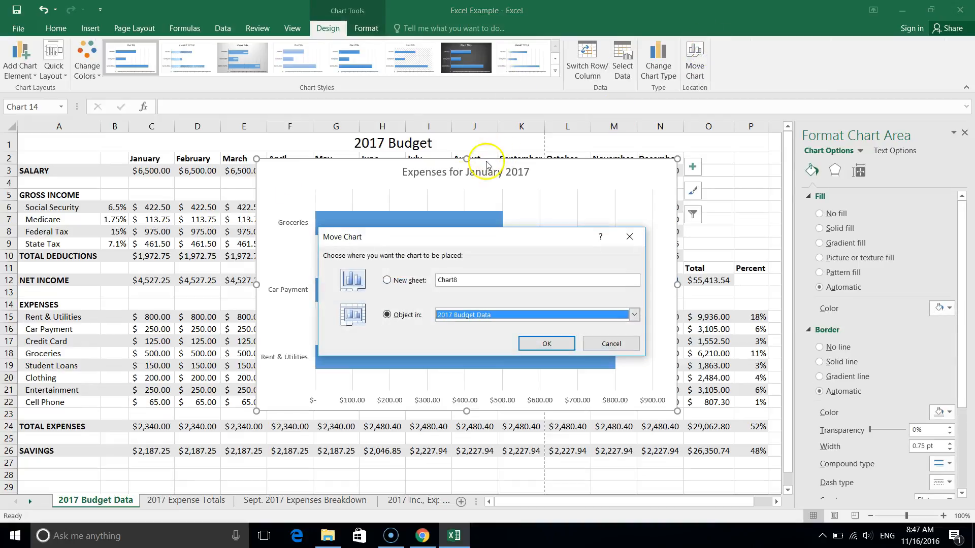
pyautogui.click(387, 280)
pyautogui.write('Expenses for J')
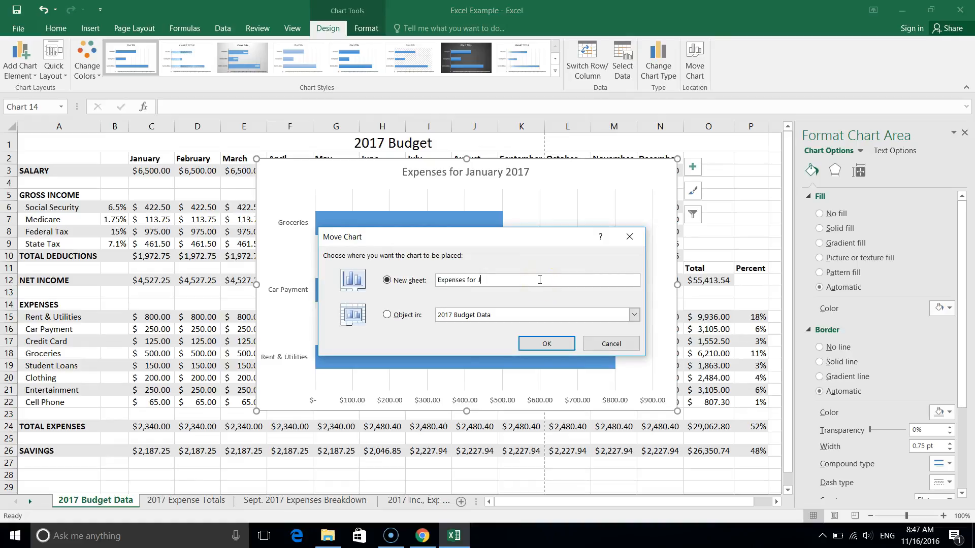
pyautogui.write('anuary 2017')
pyautogui.click(540, 344)
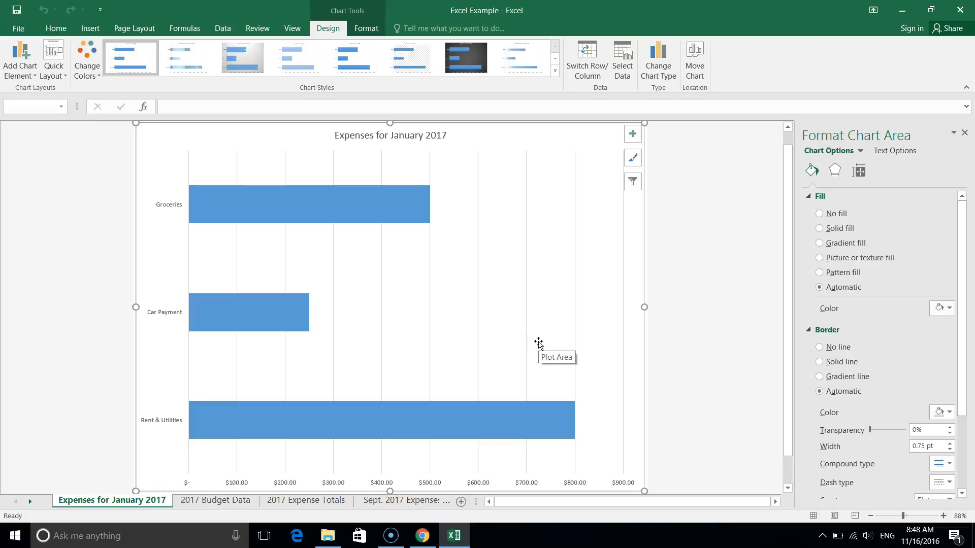
# Reorder the Expenses for January 2017 sheet to the end of the workbook and return to the 2017 Budget Data sheet.
pyautogui.click(51, 53)
pyautogui.click(57, 25)
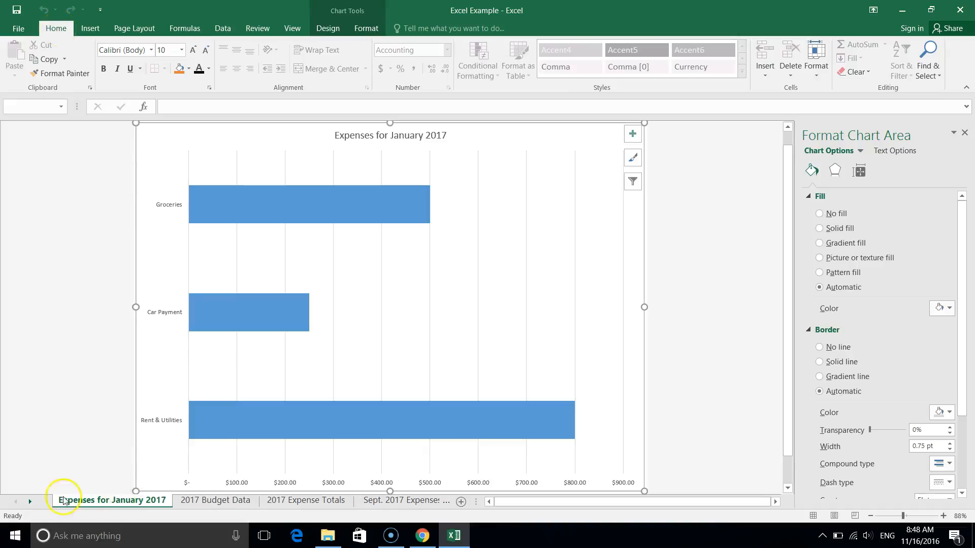
pyautogui.moveTo(107, 500); pyautogui.dragTo(457, 504)
pyautogui.click(44, 502)
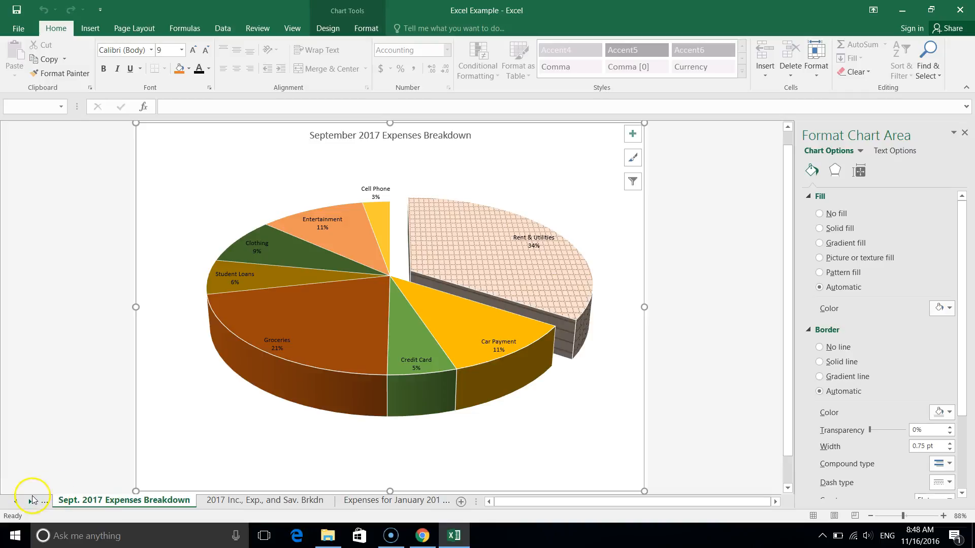
pyautogui.click(44, 502)
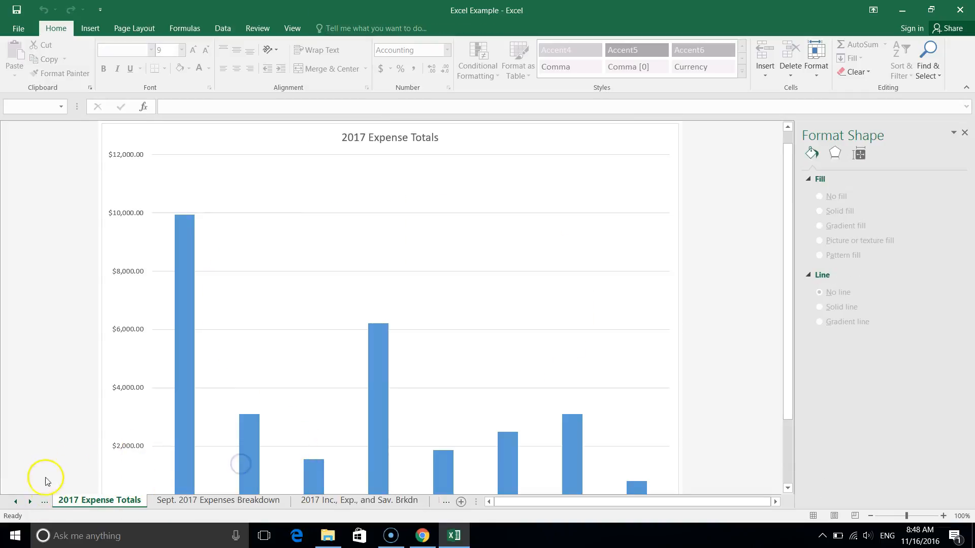
pyautogui.click(47, 502)
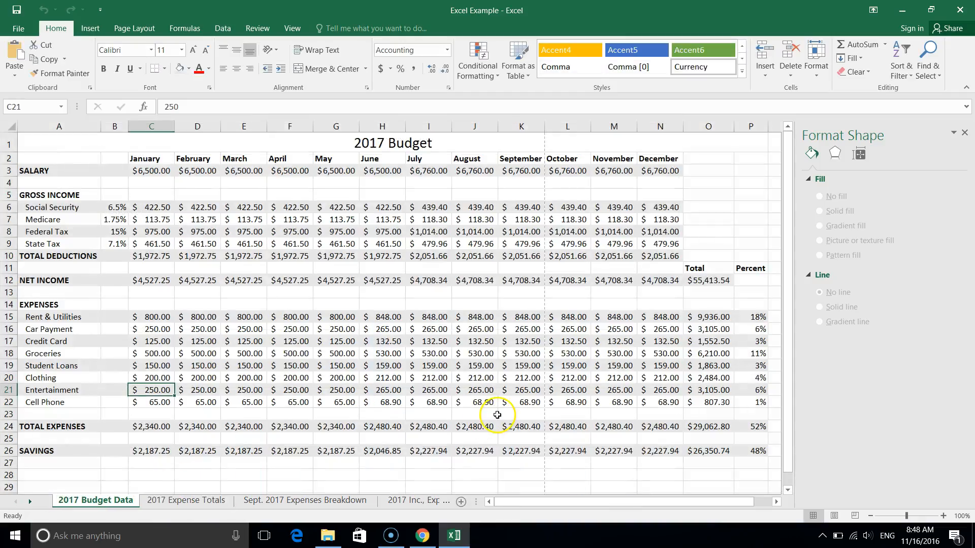
# Select the expense percentages in P15:P22, check the data bar requirement in Charting_and_Forms.pdf in Chrome, and return to the Excel workbook.
pyautogui.hscroll(1, 578, 409)
pyautogui.hscroll(-1, 578, 409)
pyautogui.moveTo(753, 317); pyautogui.dragTo(745, 403)
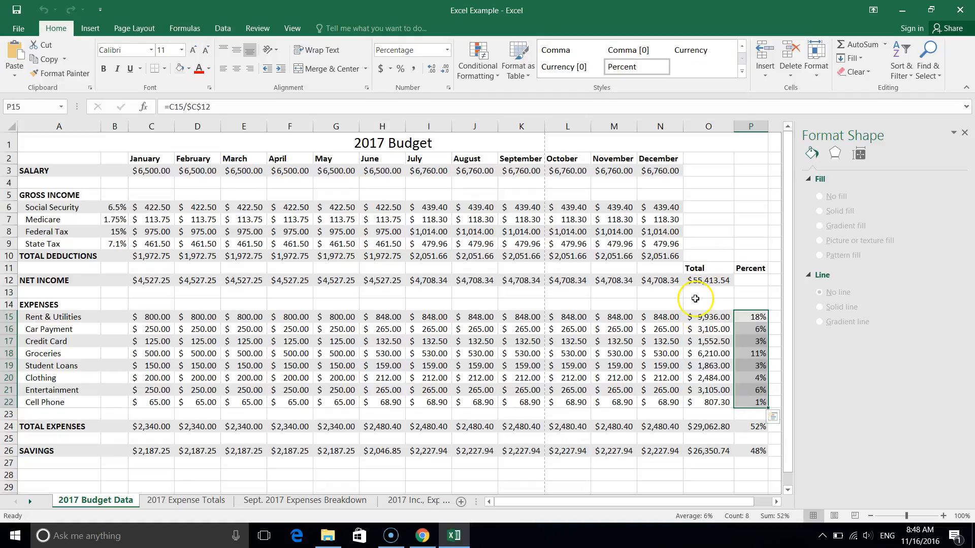
pyautogui.click(420, 539)
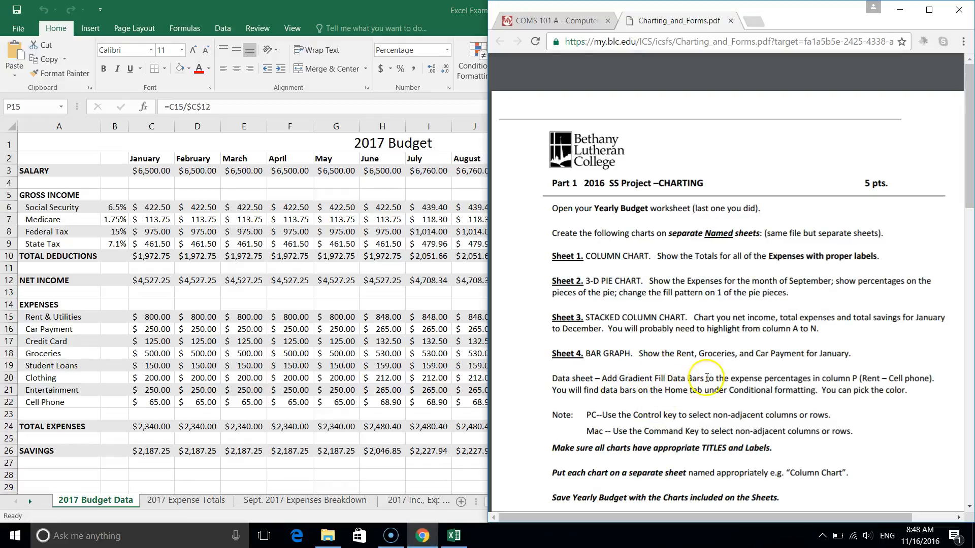
pyautogui.click(368, 382)
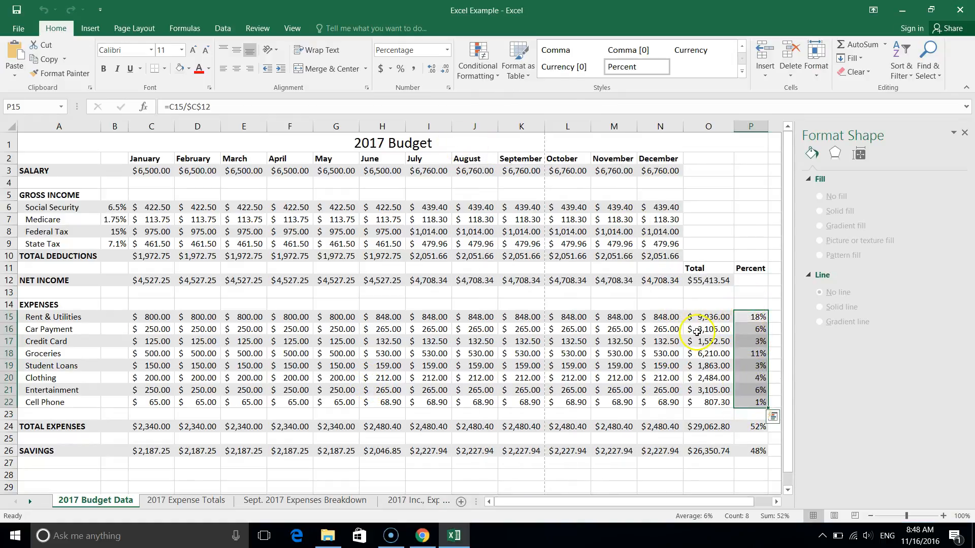
# Apply orange Gradient Fill data bars to the selected expense percentages through conditional formatting.
pyautogui.click(464, 69)
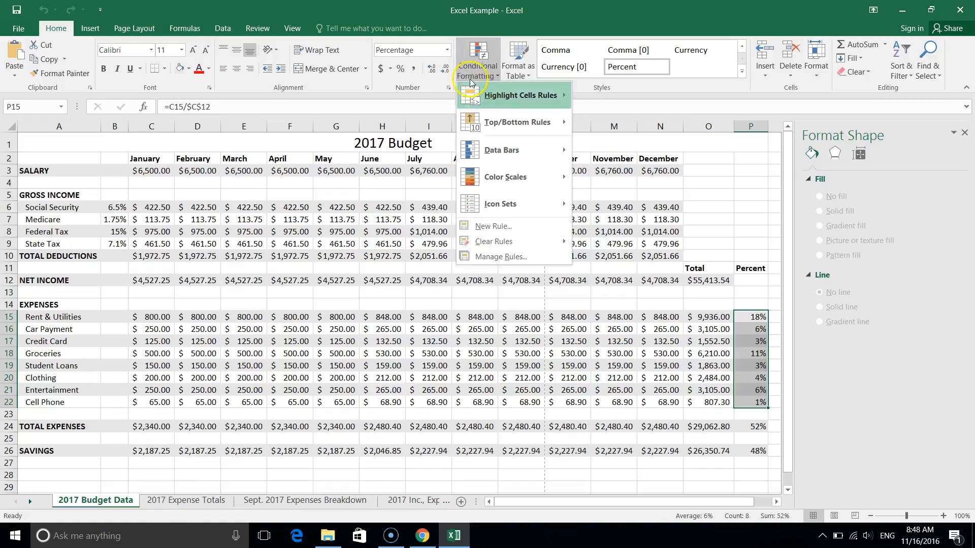
pyautogui.moveTo(510, 159)
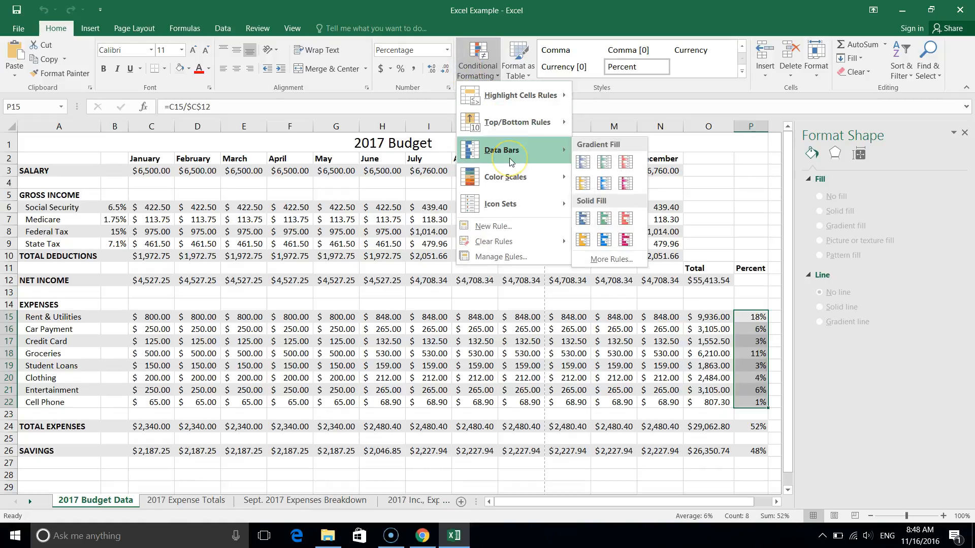
pyautogui.click(579, 185)
pyautogui.click(674, 317)
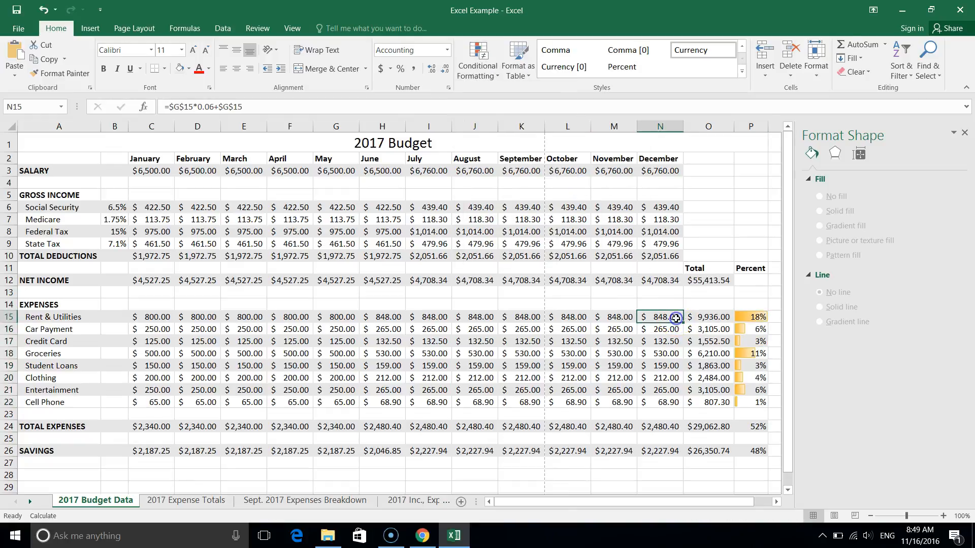